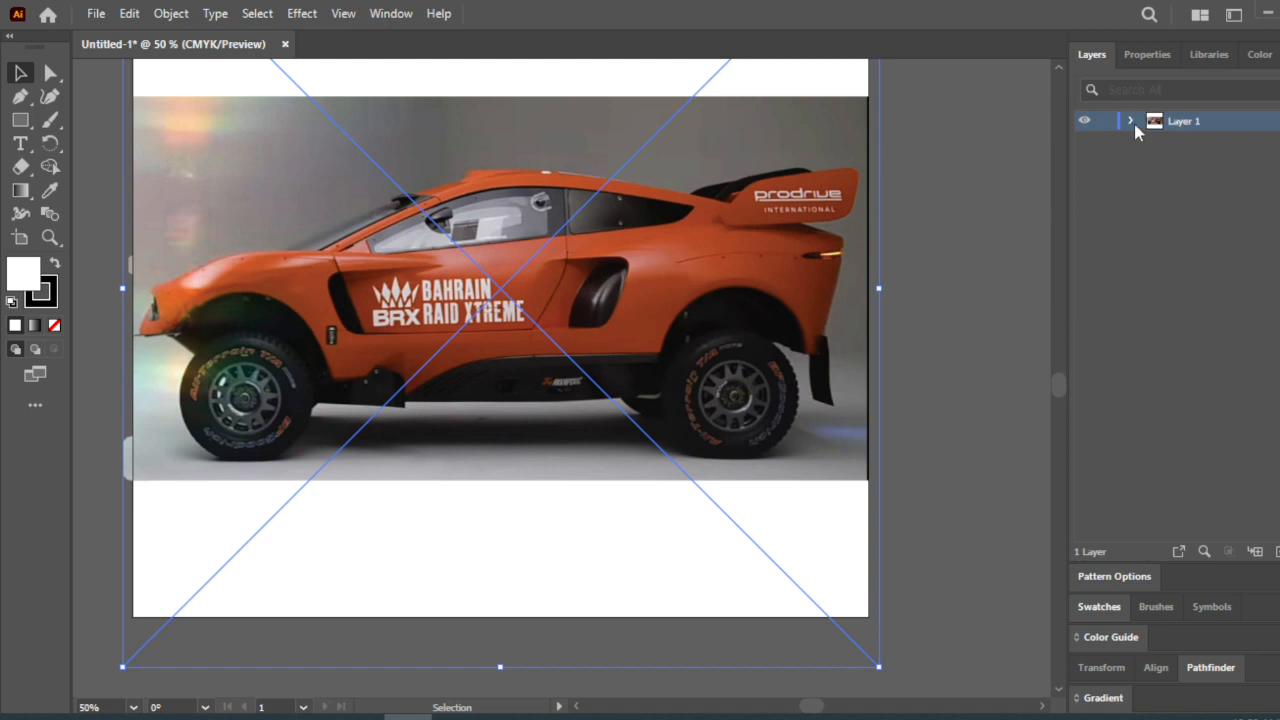
- Turn the car photo's layer into a locked, dimmed template and add a new layer above it for tracing
click(575, 356)
click(668, 450)
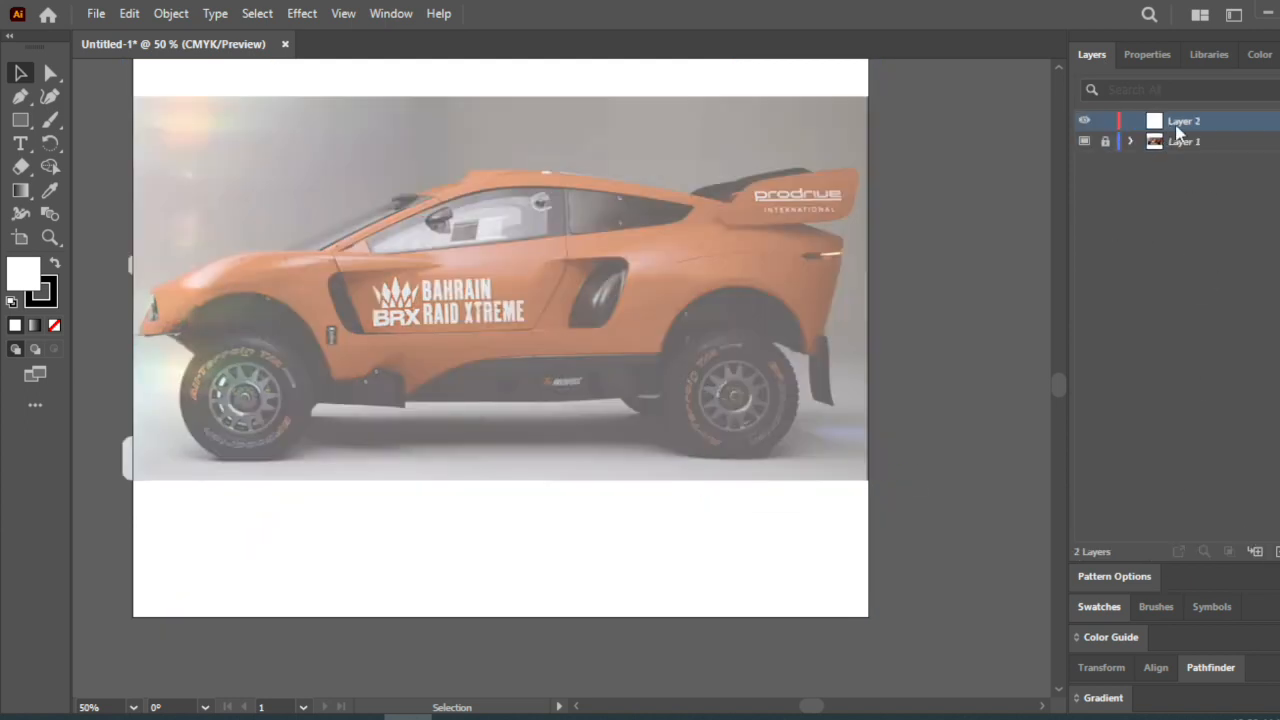
- Start the car body outline with the Pen tool around the front bumper and set its fill to none
click(20, 96)
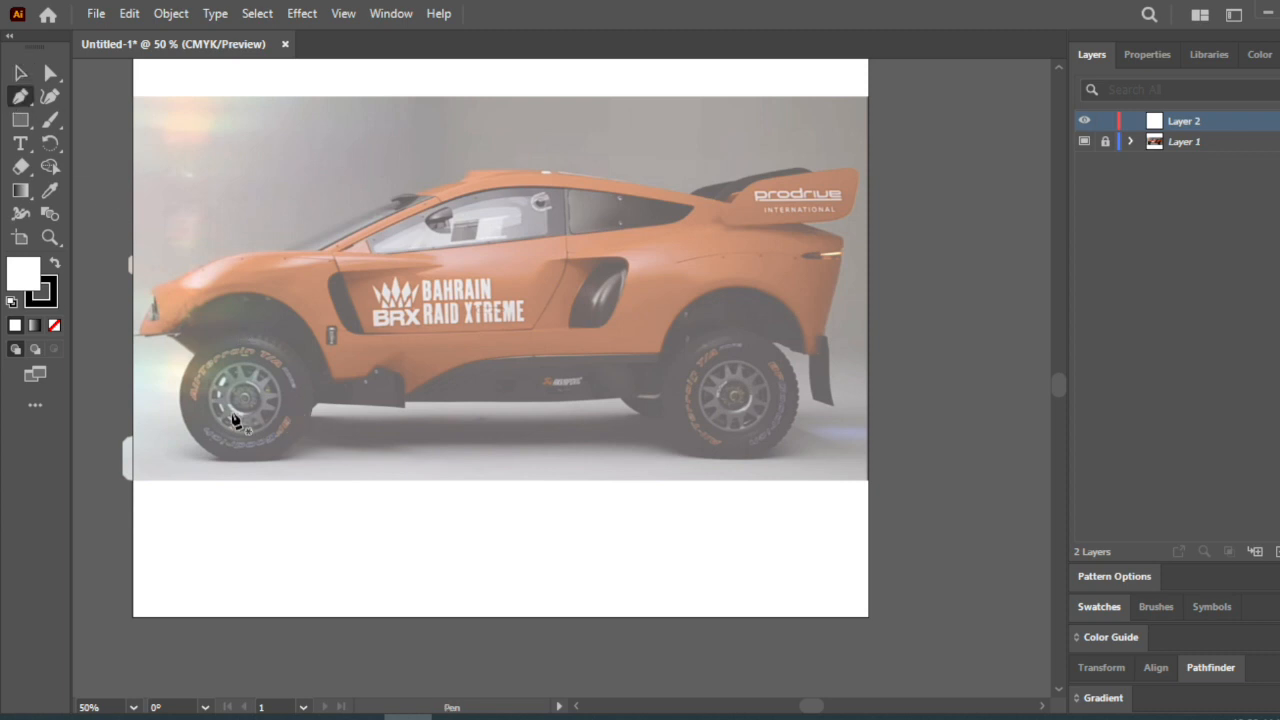
scroll(272, 420, up, 3)
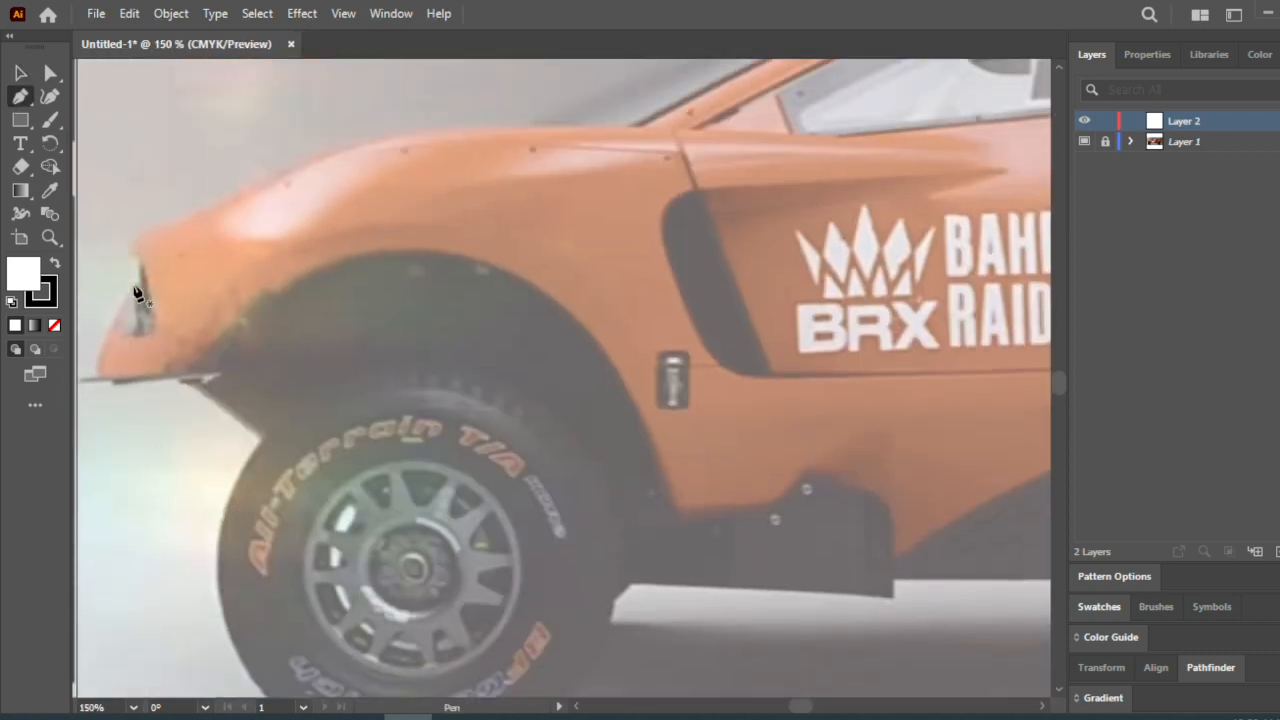
click(133, 286)
drag(101, 370, 108, 388)
drag(196, 365, 218, 348)
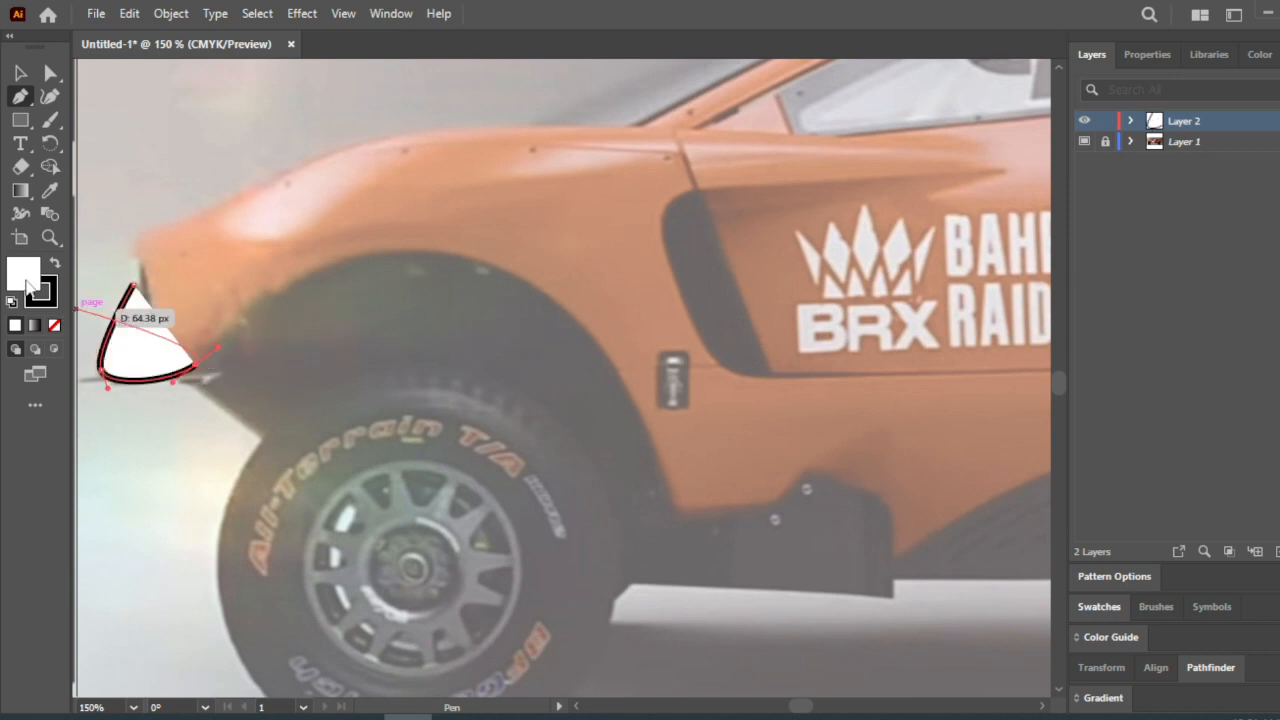
click(56, 327)
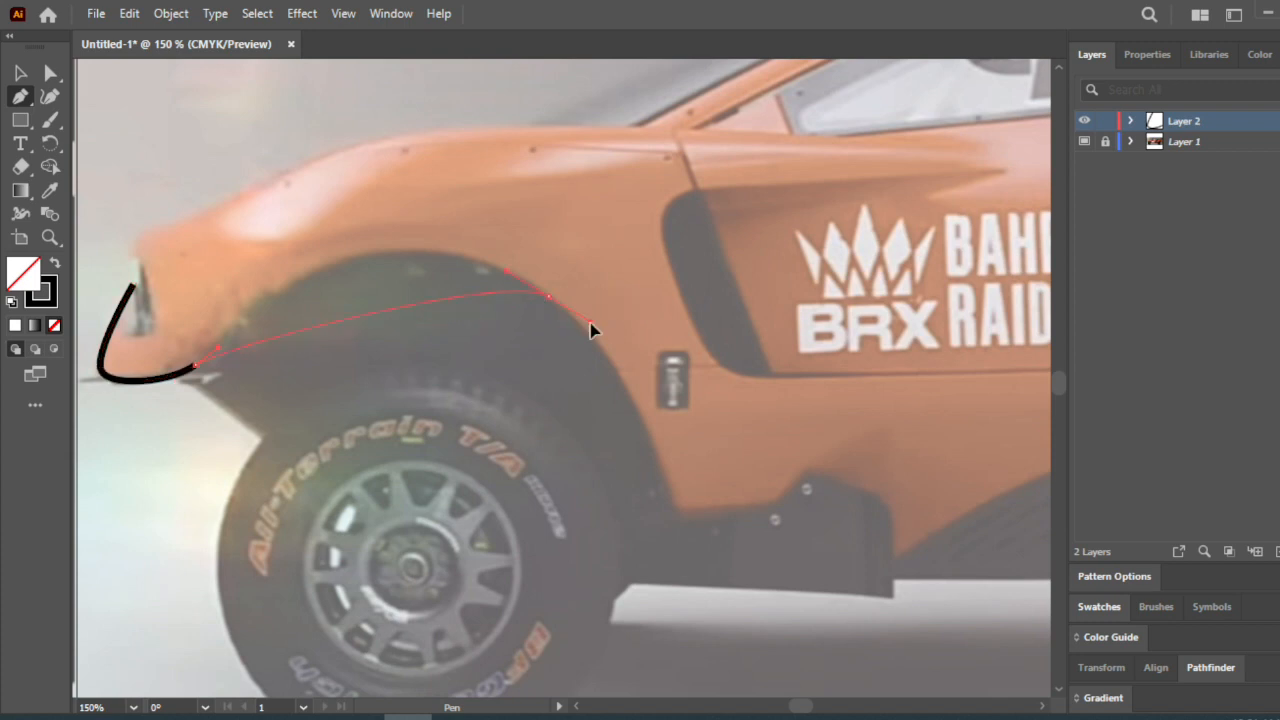
- Continue the body outline over the front wheel arch and around the stepped bracket behind the front wheel
drag(742, 430, 742, 430)
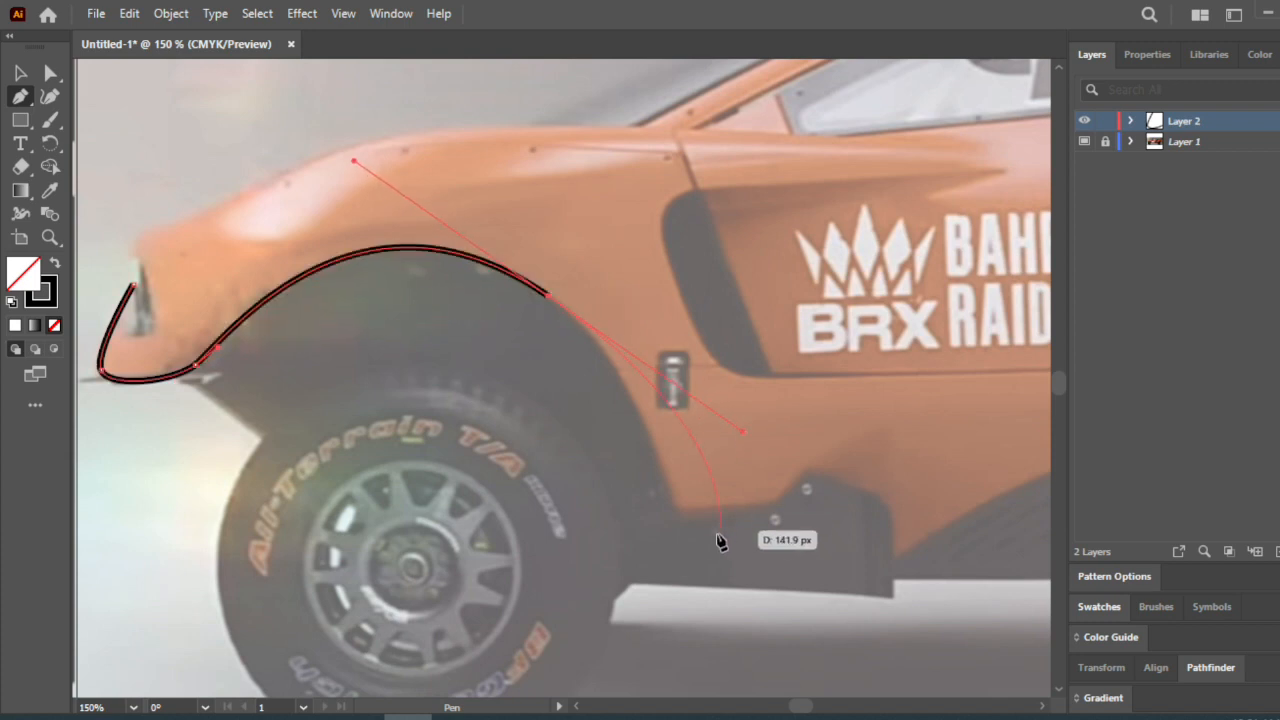
drag(677, 506, 727, 679)
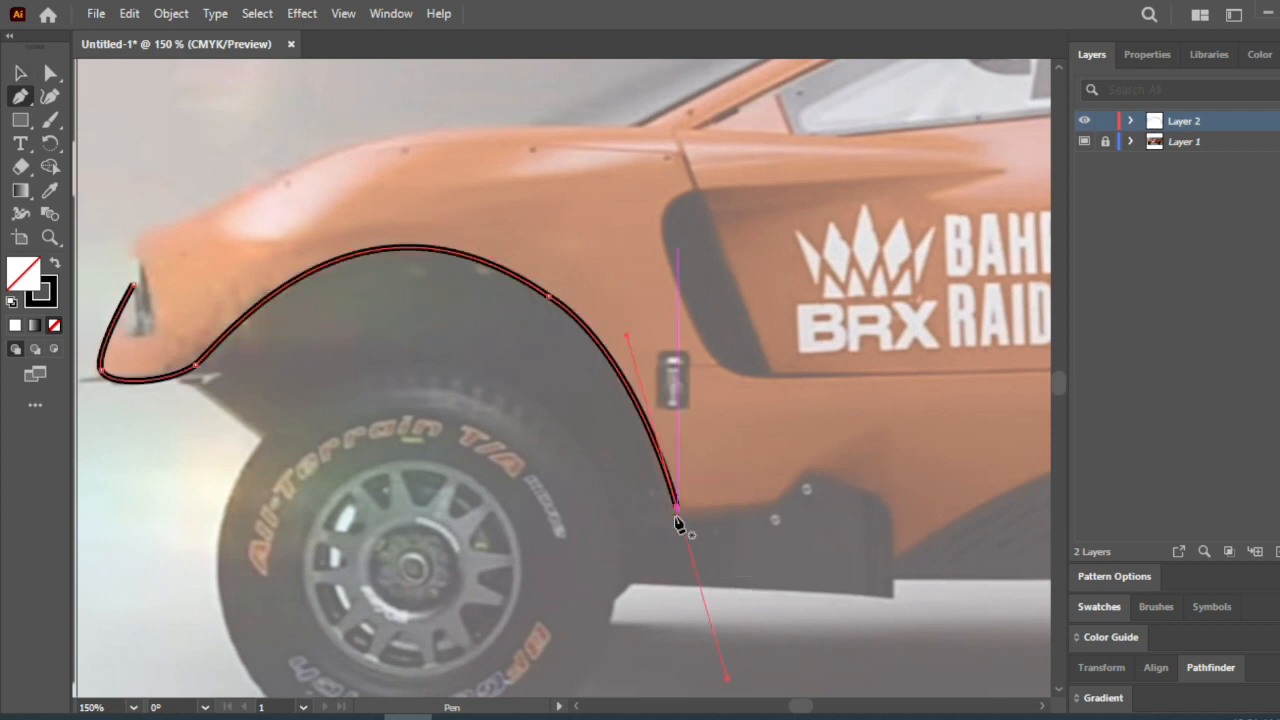
click(777, 503)
click(807, 468)
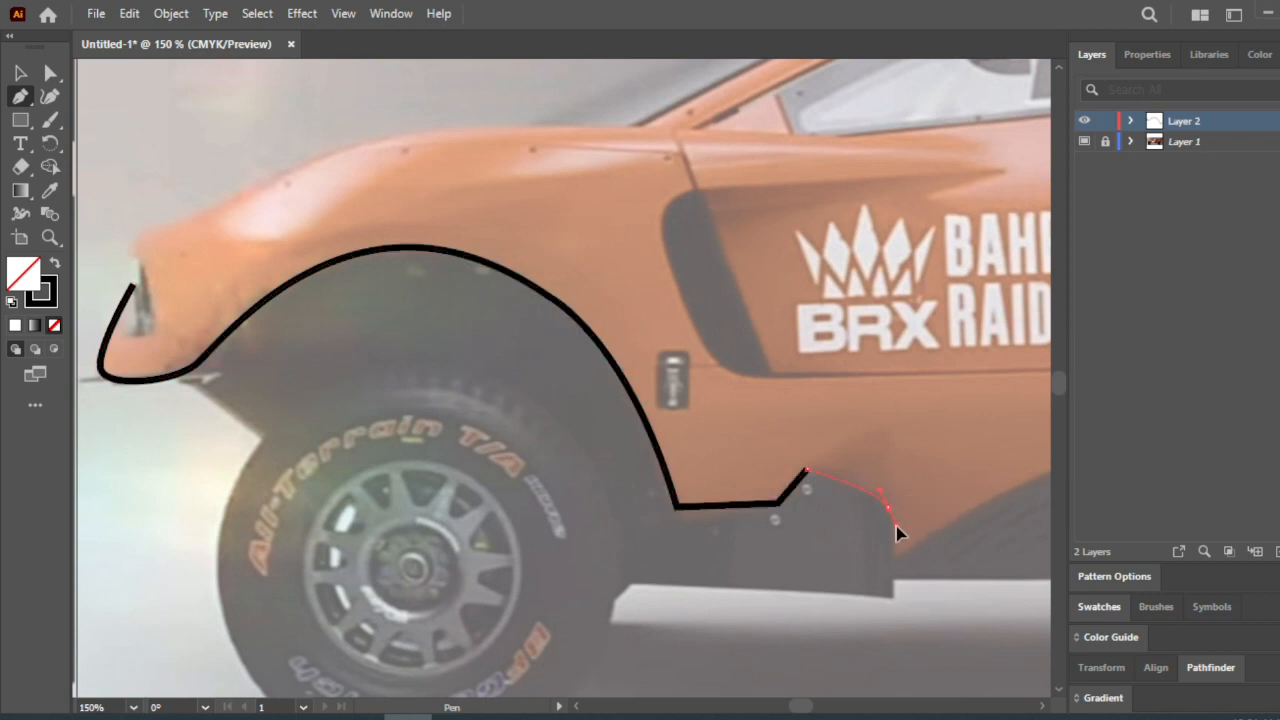
drag(896, 526, 897, 527)
click(20, 74)
click(21, 98)
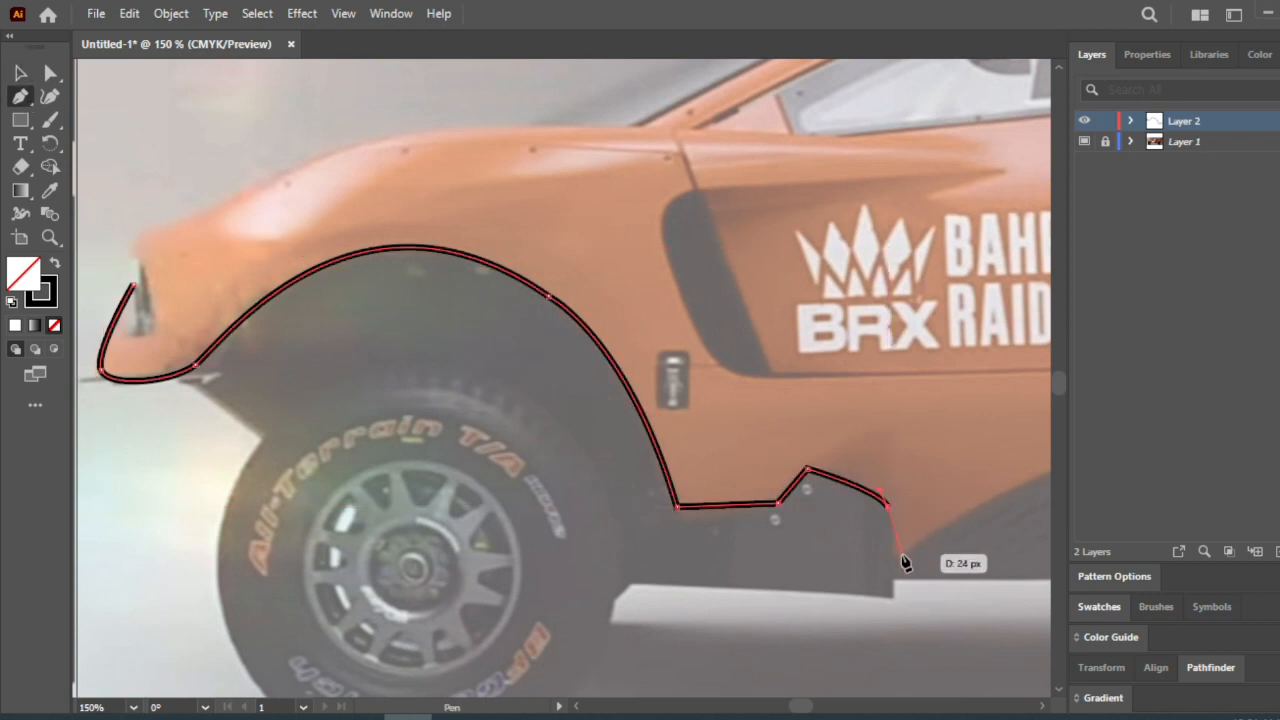
click(896, 587)
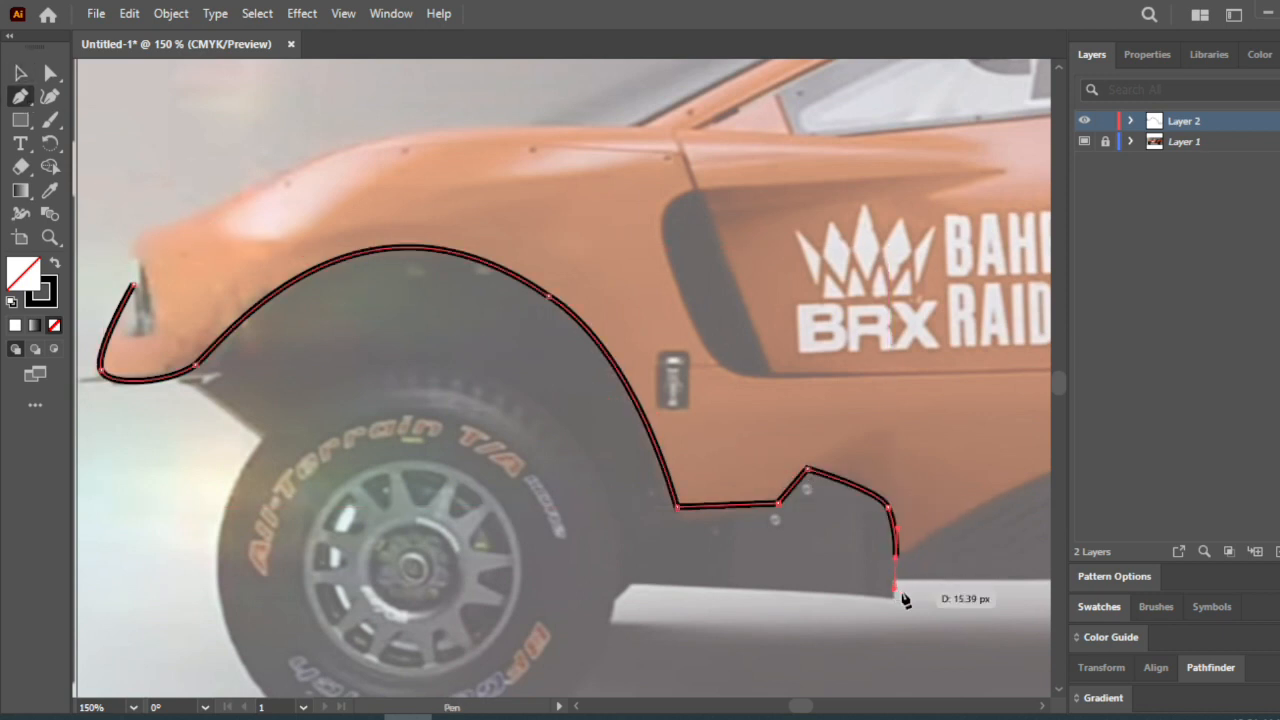
- Extend the body outline along the side sill and span the rear wheel arch with two straight segments
scroll(949, 529, right, 5)
scroll(945, 530, right, 1)
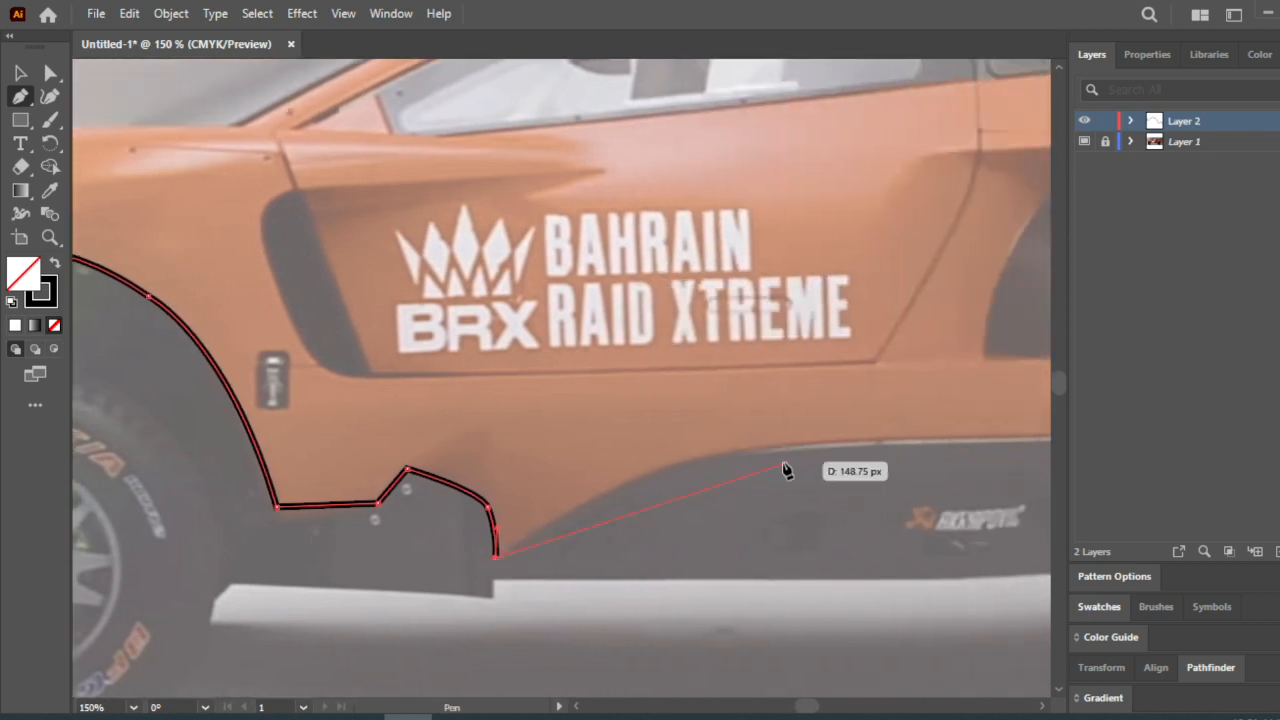
drag(887, 448, 985, 432)
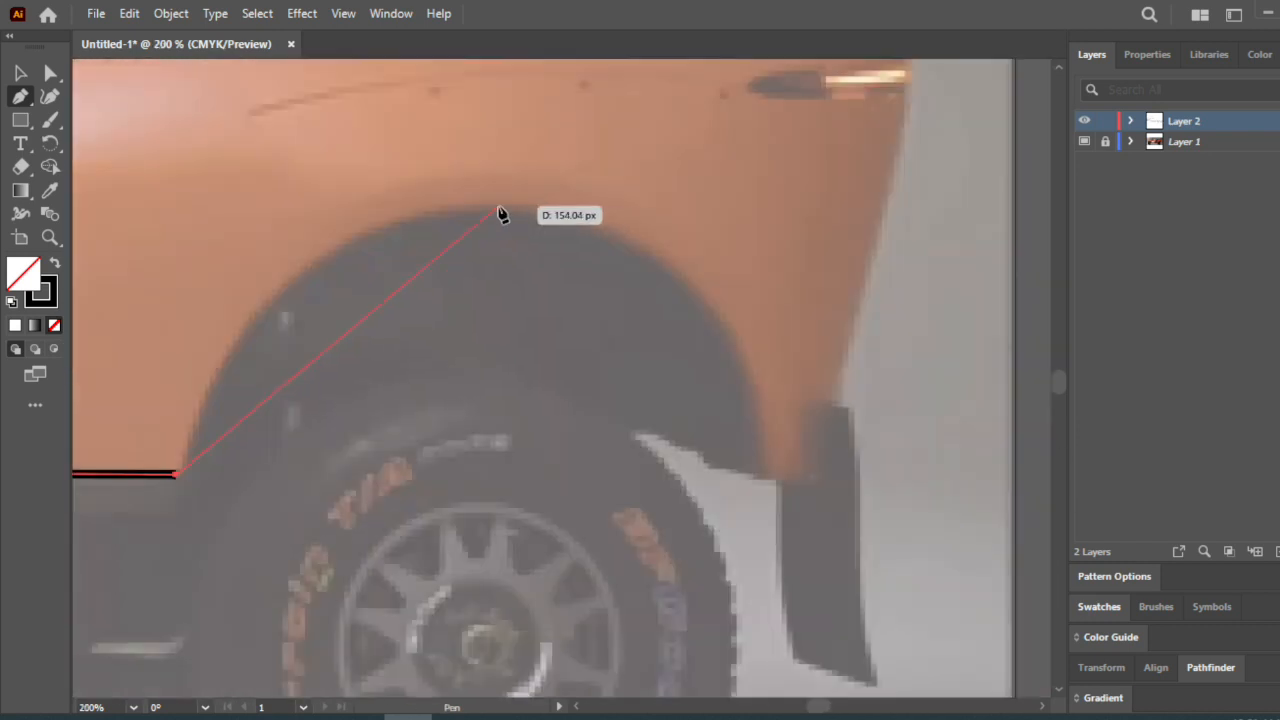
drag(496, 206, 618, 253)
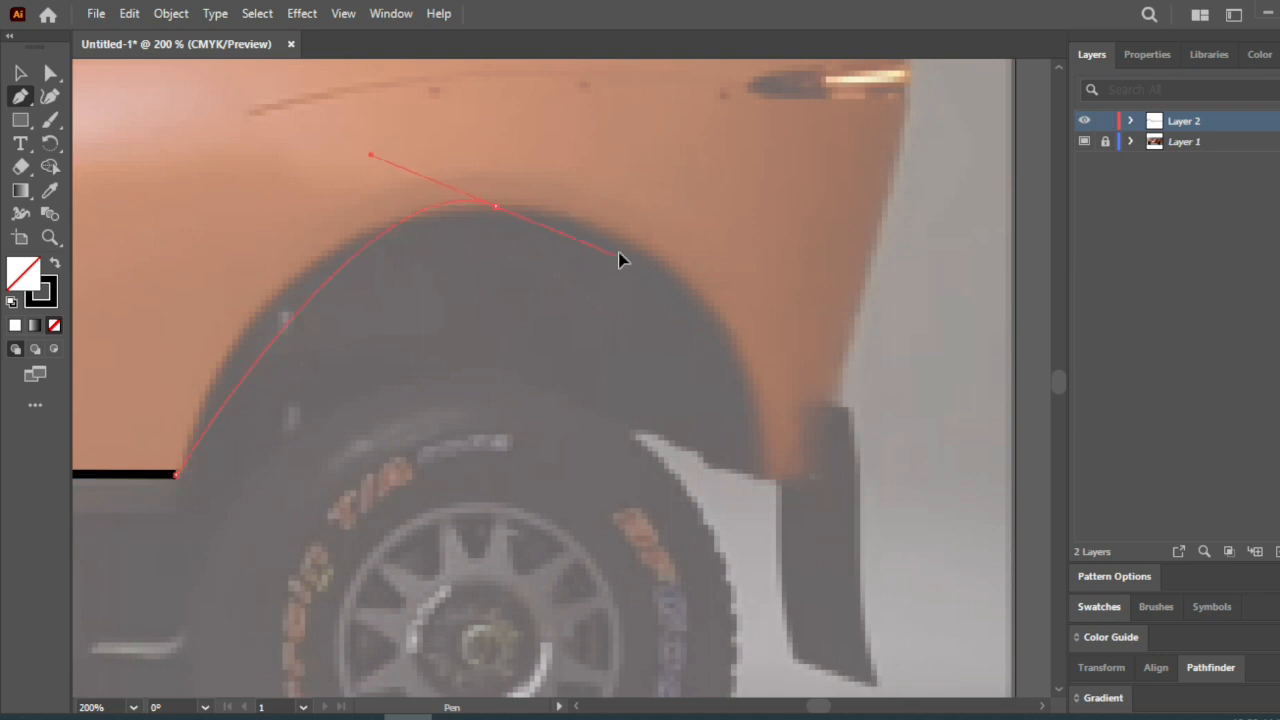
click(496, 207)
click(762, 474)
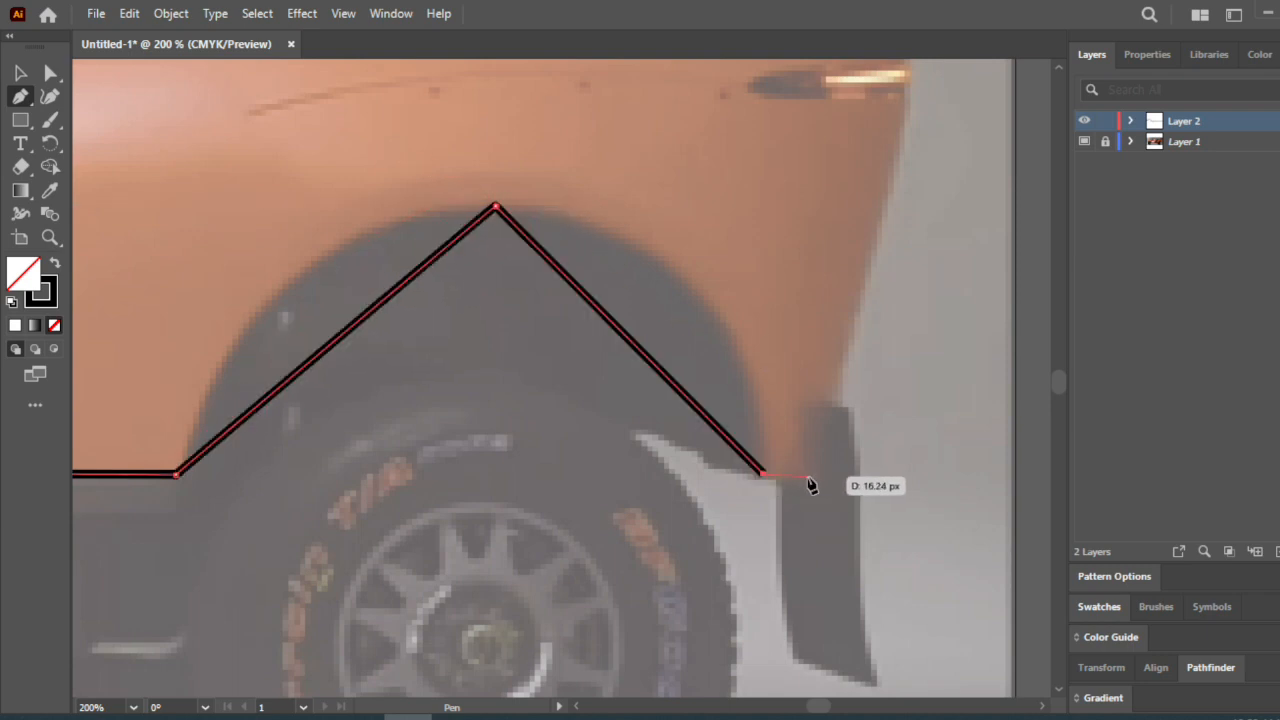
- Trace the rear bumper's lower edge and the car's tail up to the underside of the spoiler
click(818, 476)
scroll(869, 323, up, 5)
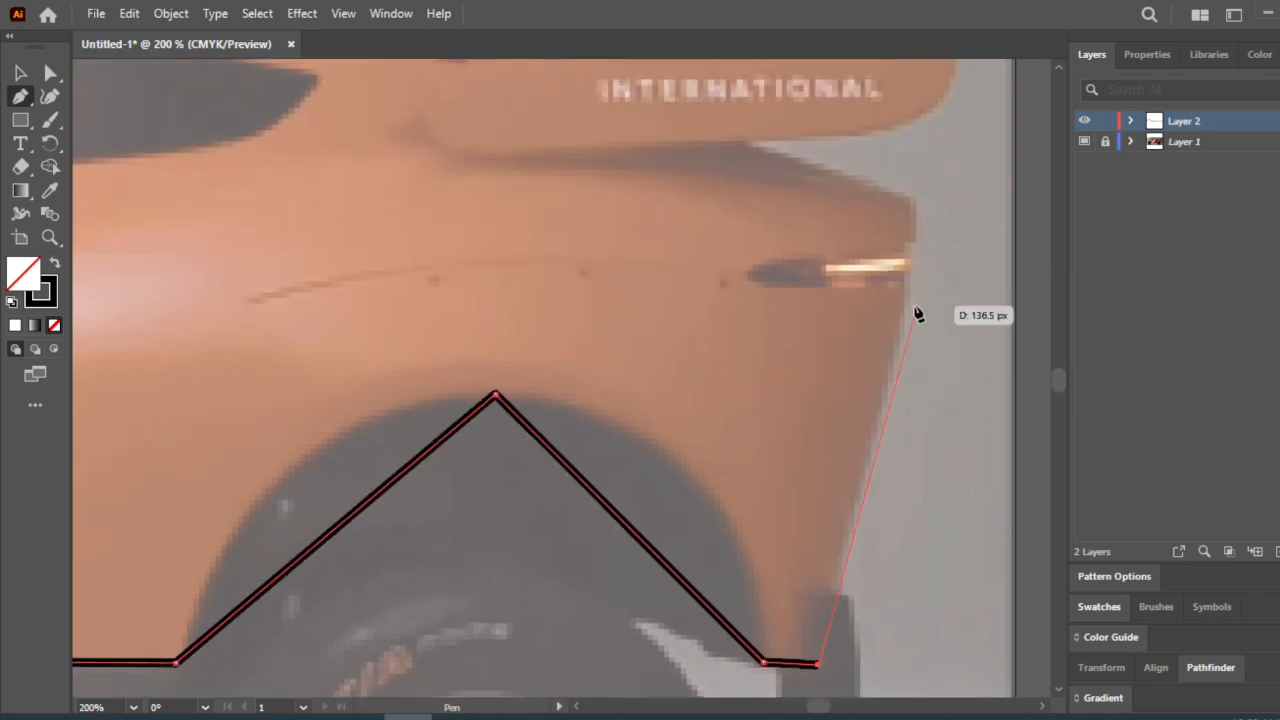
click(906, 192)
click(729, 142)
- Trace the roofline forward from the spoiler, including the small notch at the roof's front edge, to the windshield
scroll(720, 150, right, 1)
scroll(717, 157, down, 3)
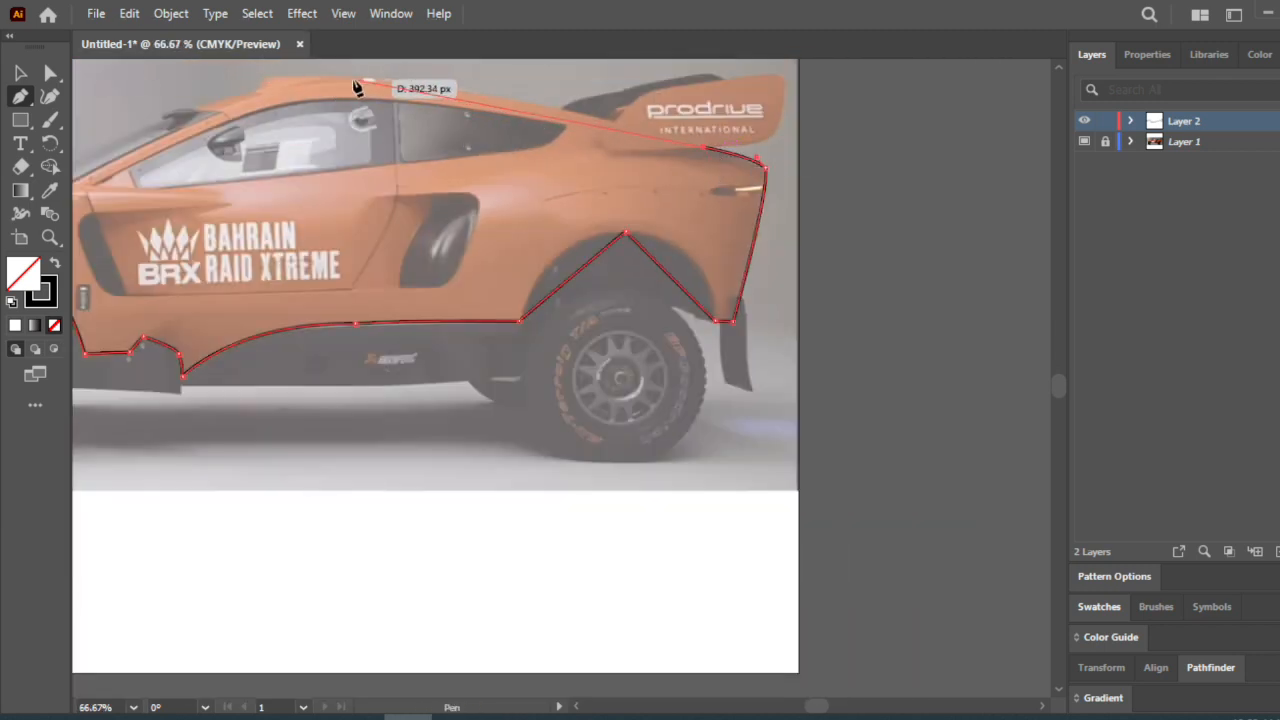
drag(362, 81, 274, 87)
key(ctrl+plus)
drag(513, 149, 640, 140)
click(488, 140)
drag(476, 157, 460, 173)
click(379, 187)
- Continue the body outline down the windshield and along the hood to the car's nose
scroll(256, 190, left, 3)
mouse_move(379, 297)
mouse_down()
mouse_move(160, 410)
mouse_move(114, 414)
mouse_move(216, 472)
mouse_move(239, 461)
mouse_up()
click(379, 297)
- Trace the nose tip and the headlight recess, and close the body outline at its starting point
key(ctrl+plus)
key(ctrl+plus)
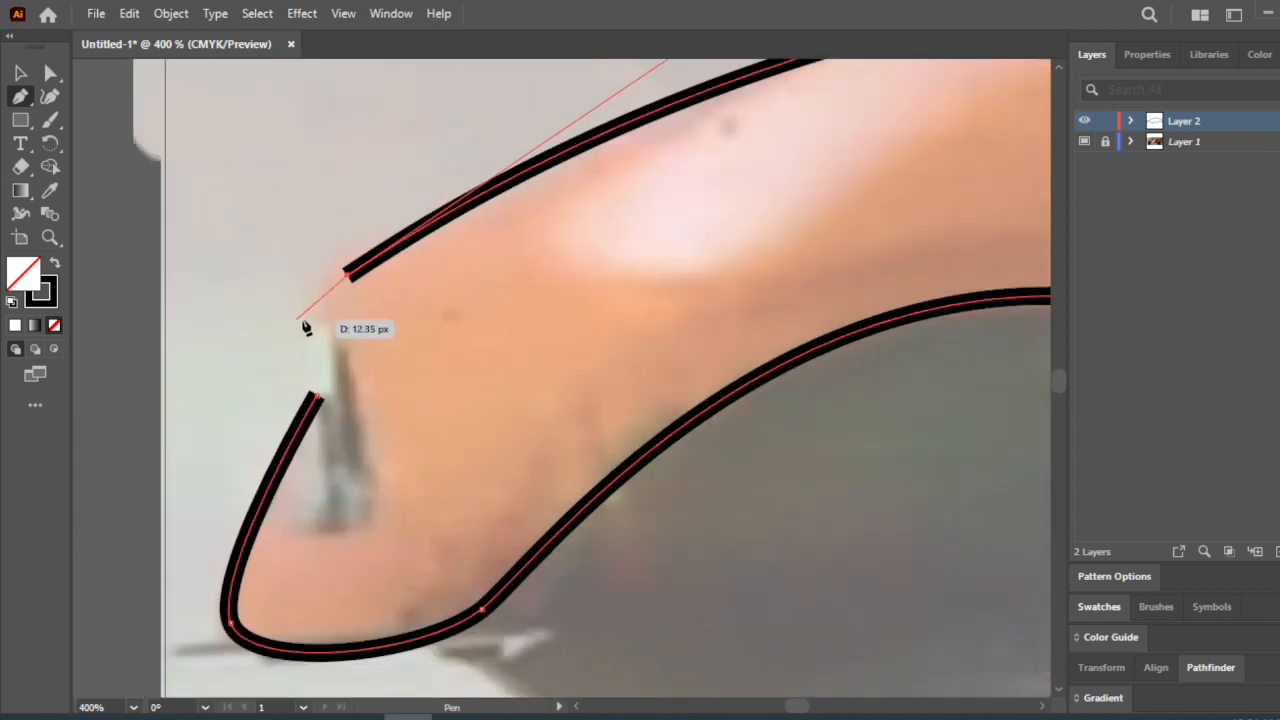
drag(294, 312, 282, 358)
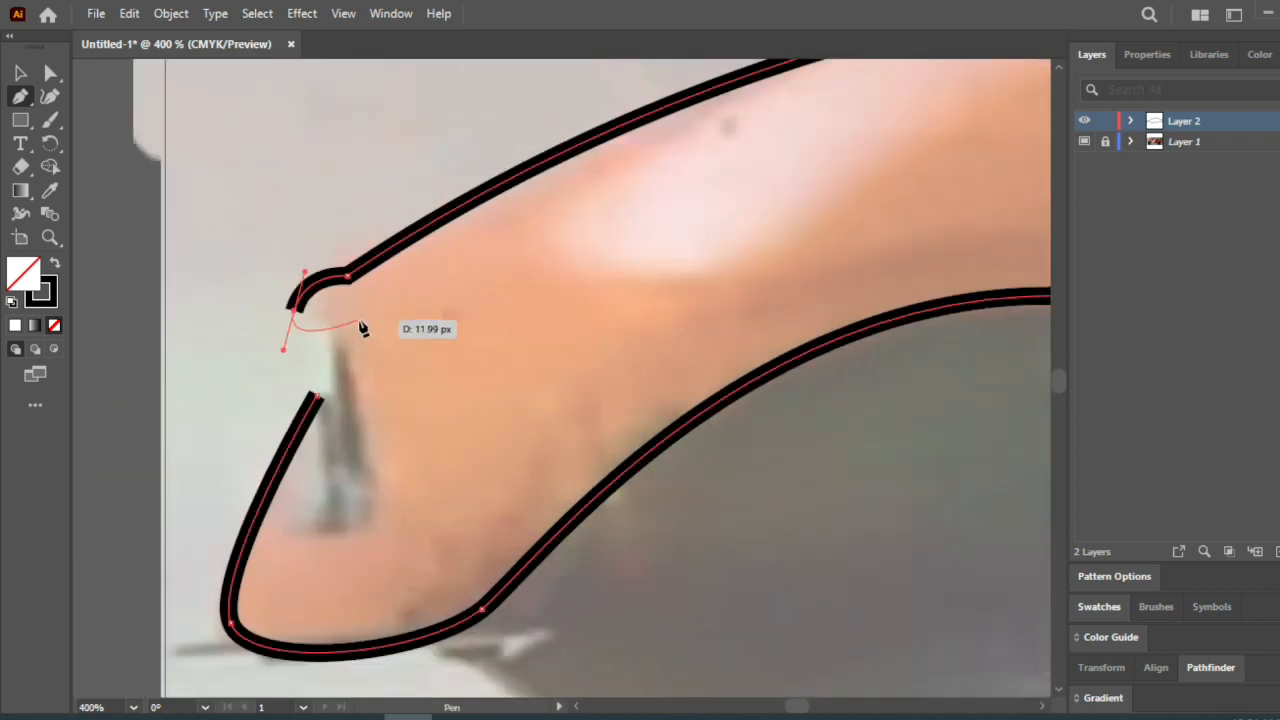
click(340, 325)
drag(364, 519, 299, 537)
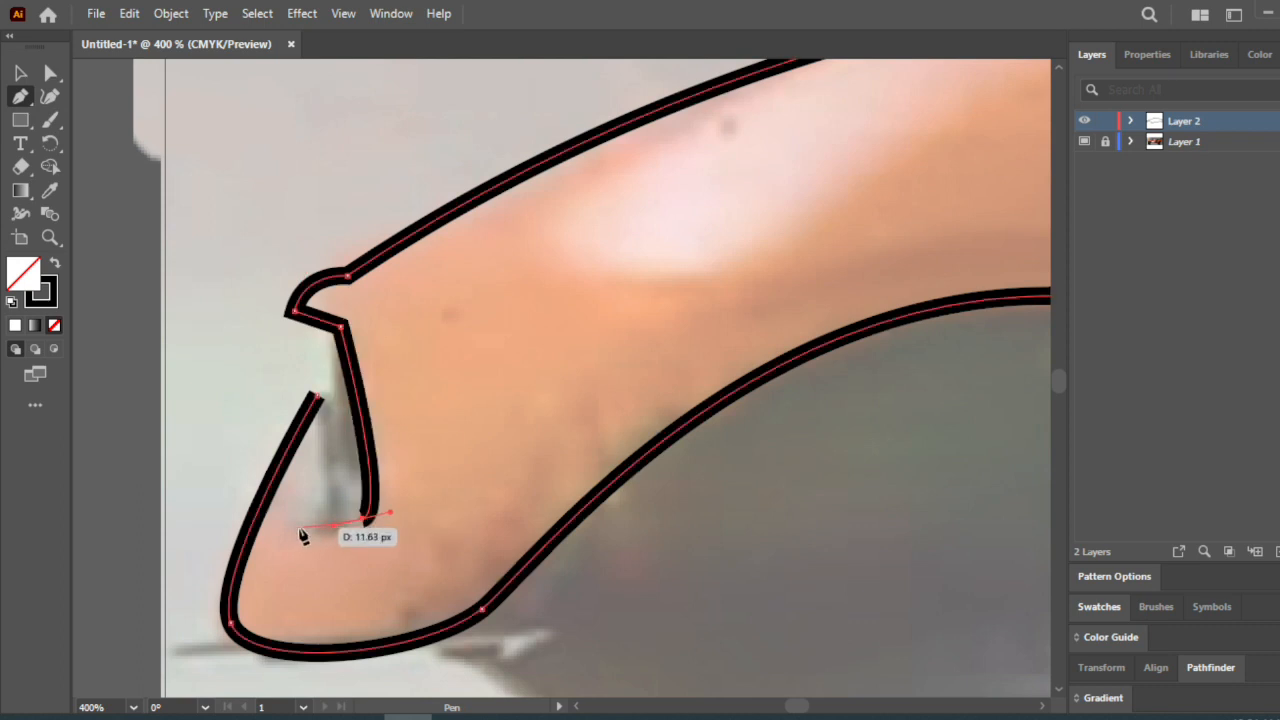
click(300, 528)
click(317, 396)
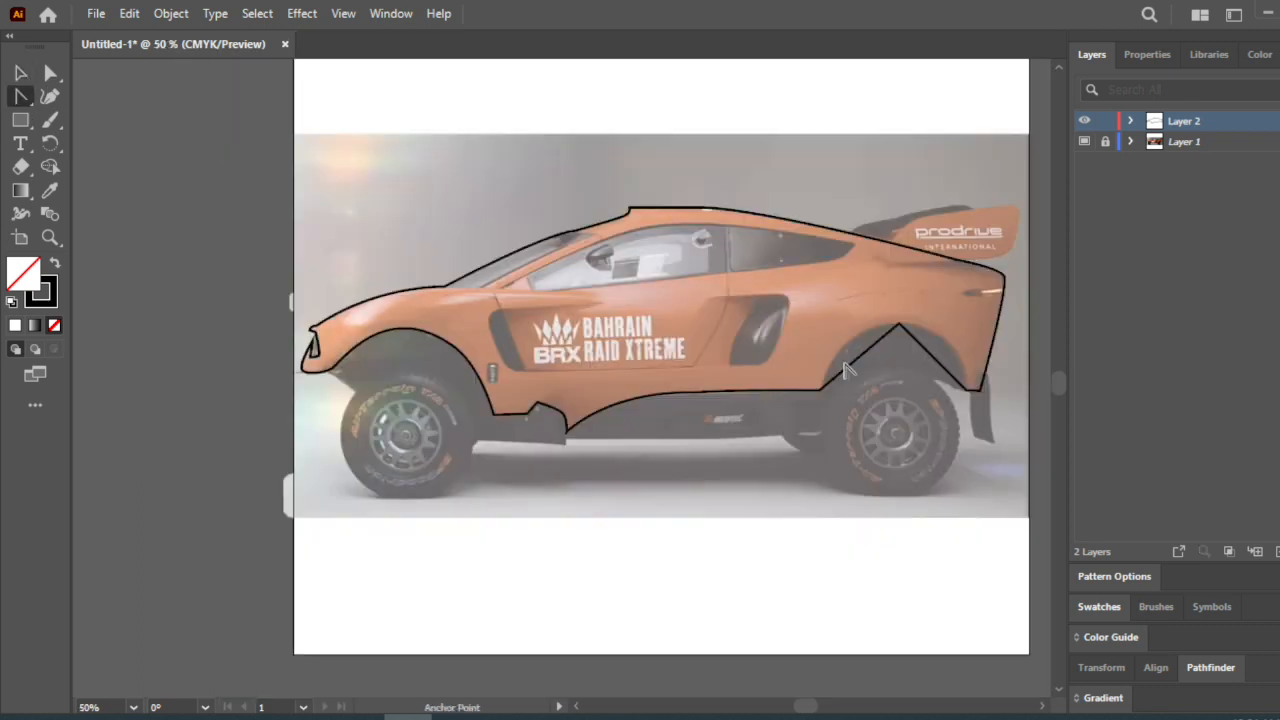
- Bend the two straight segments over the rear wheel into curves that follow the wheel arch
drag(863, 355, 853, 342)
drag(856, 354, 920, 338)
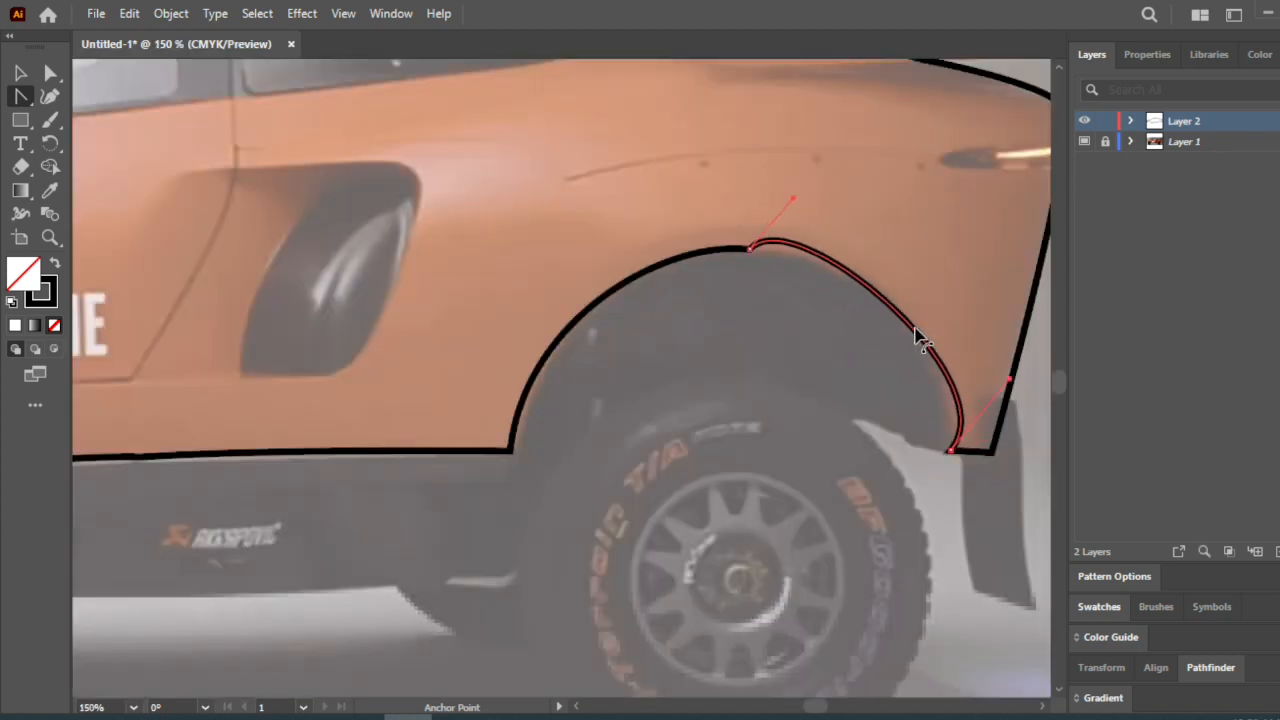
drag(1011, 378, 960, 346)
drag(794, 200, 873, 257)
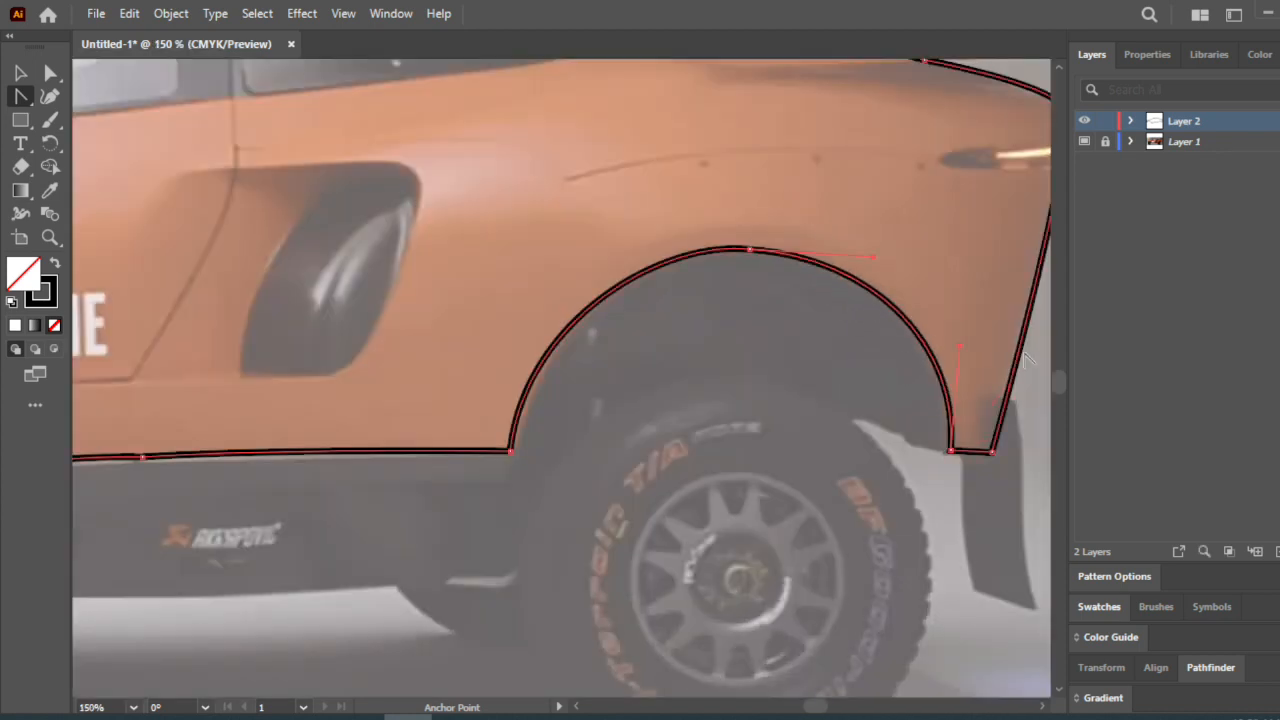
- Trace the orange rear spoiler panel as a closed path with rounded corners
key(p)
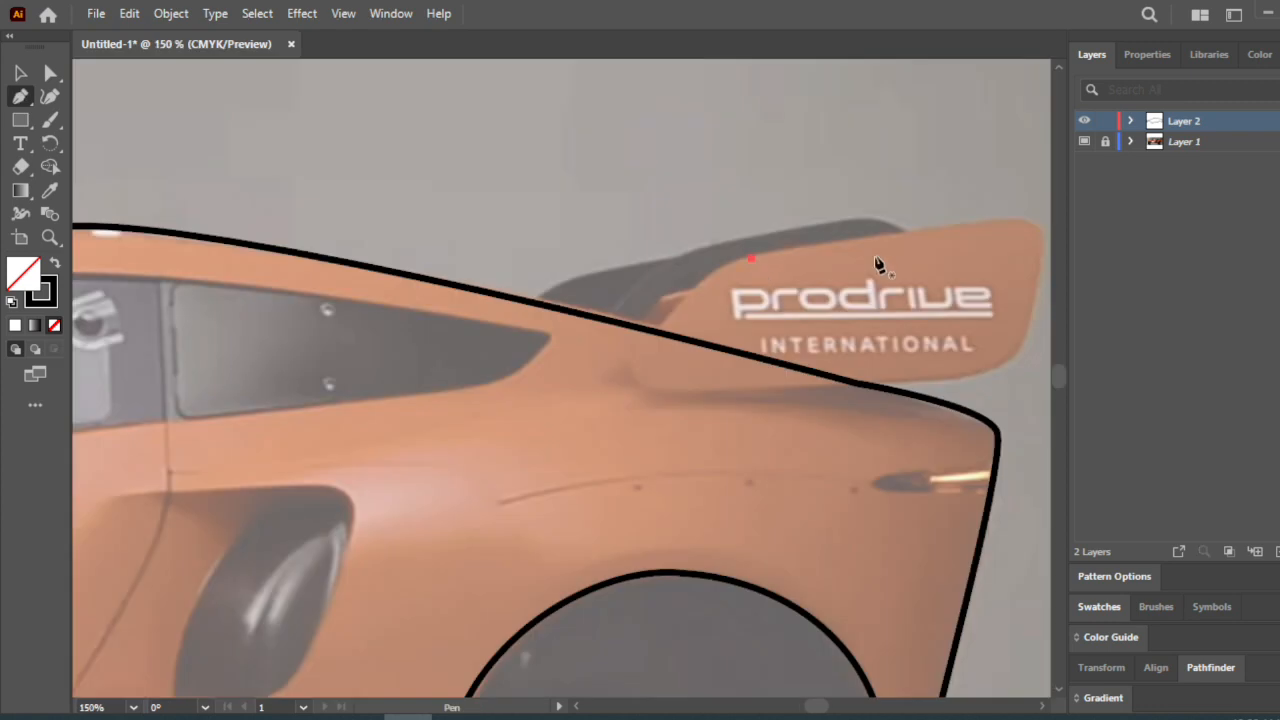
click(983, 223)
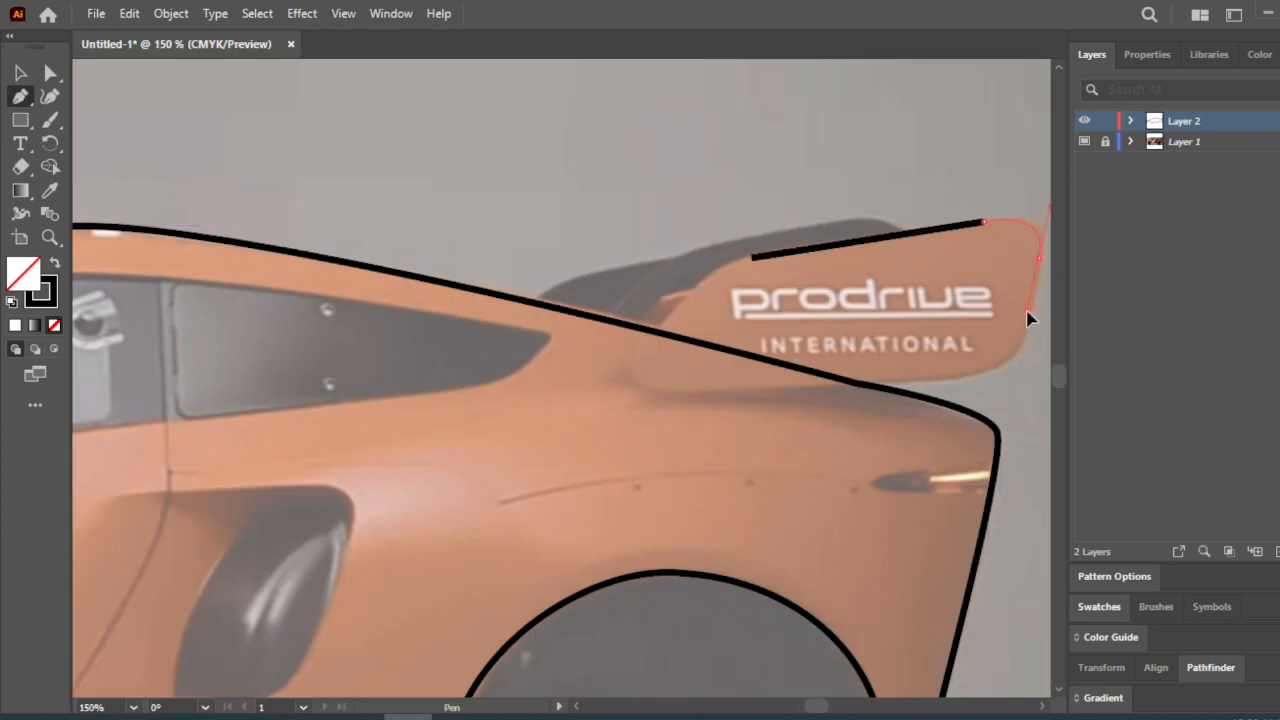
drag(1022, 318, 1022, 312)
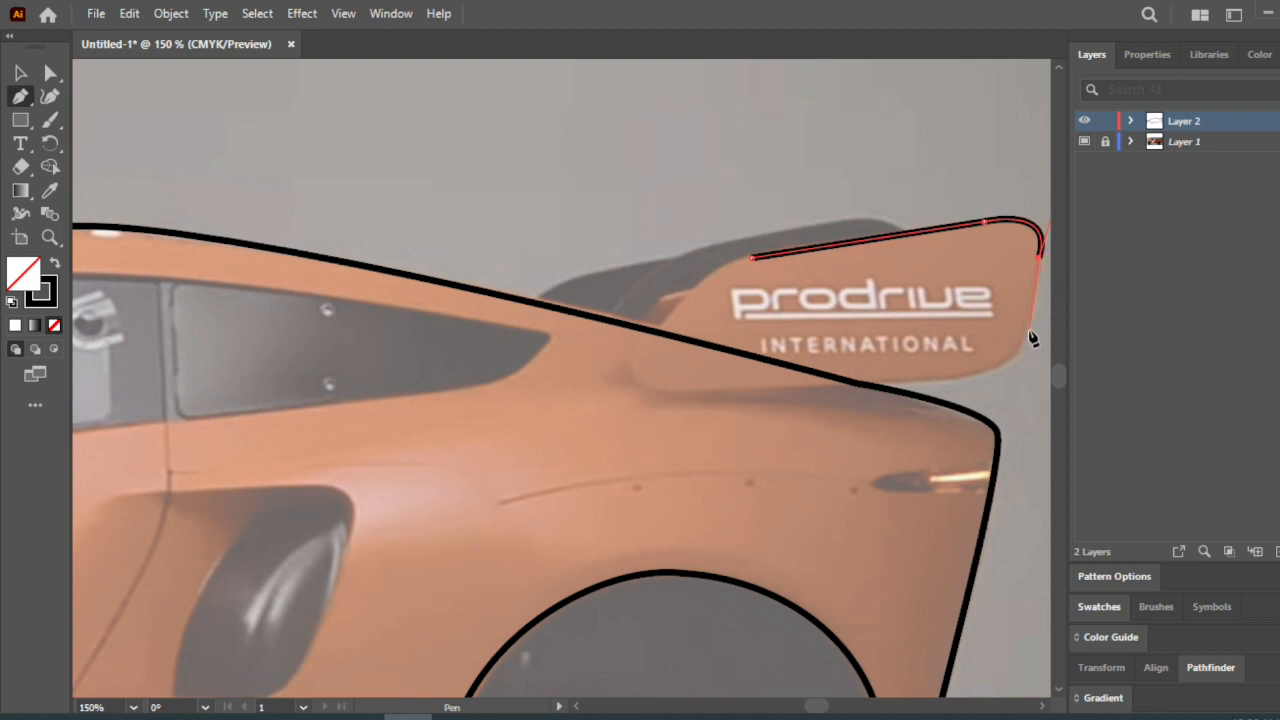
drag(958, 378, 894, 381)
drag(667, 387, 686, 290)
drag(752, 258, 717, 280)
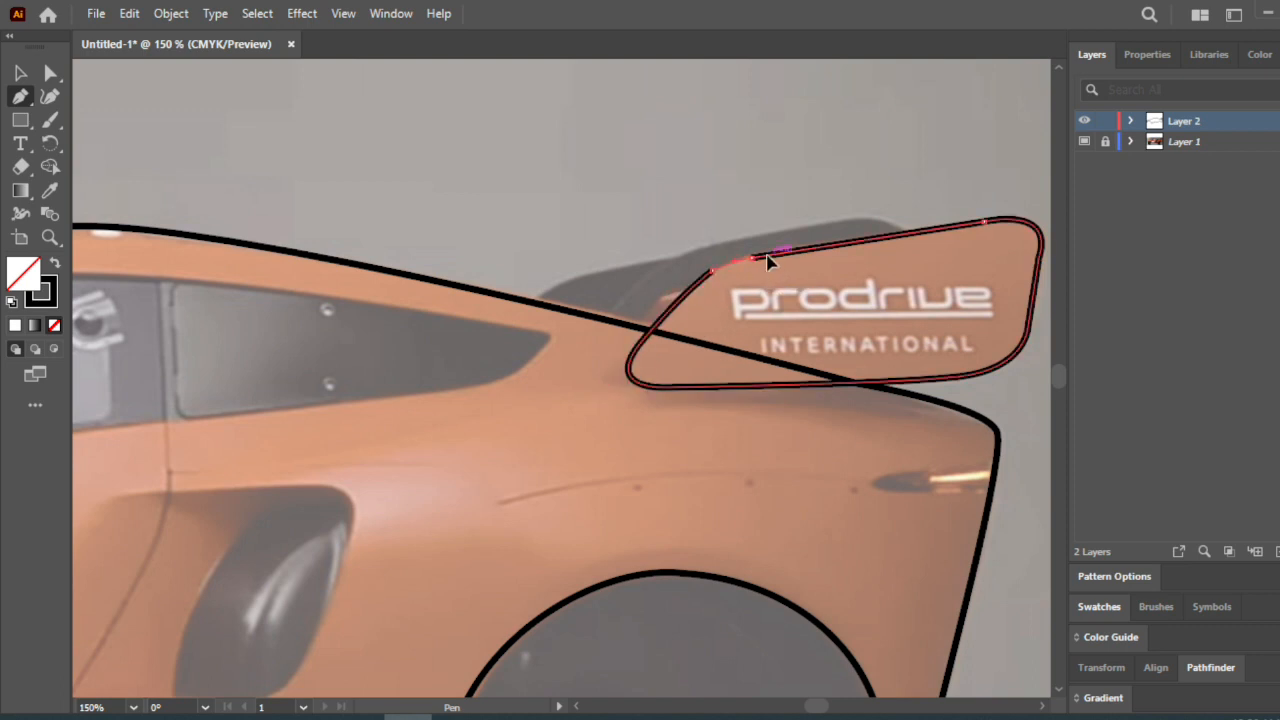
- Select the body and spoiler outlines together and apply the Shape Builder tool to the spoiler area
key(v)
key(ctrl+0)
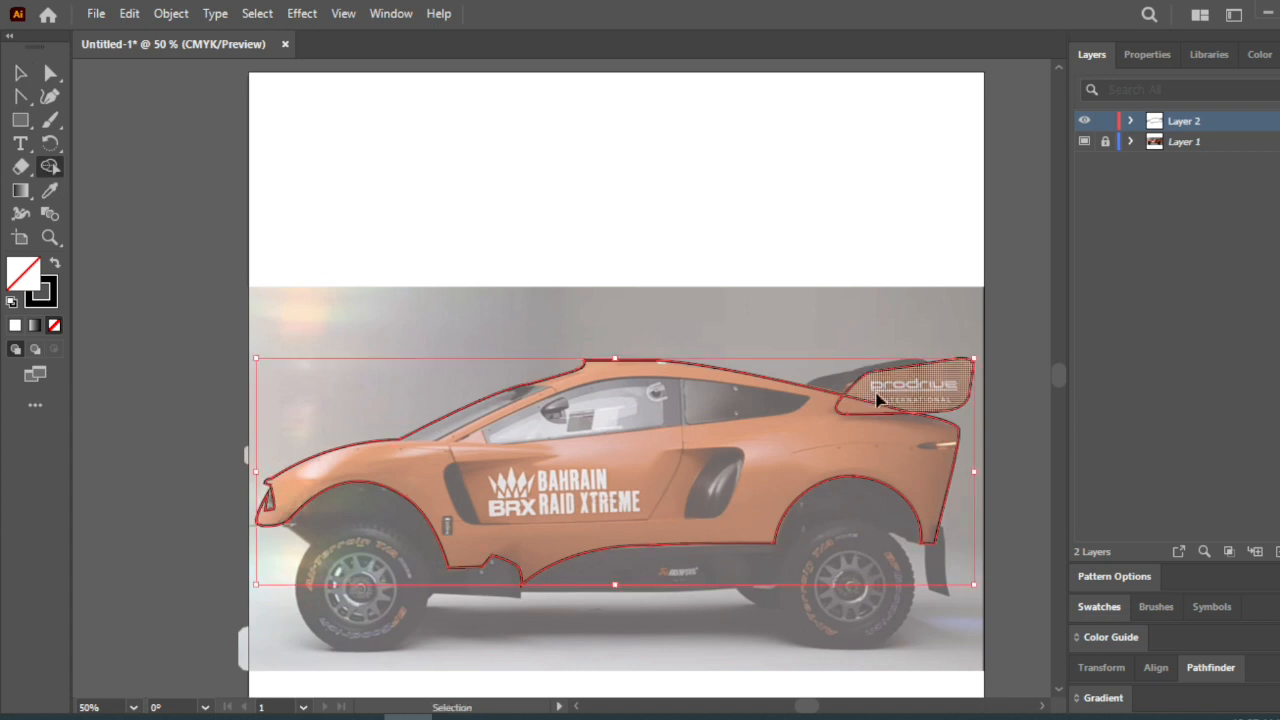
click(594, 178)
- Begin outlining the side windows around the pointed rear end of the rear window, using a 1 pt stroke
key(ctrl+1)
key(p)
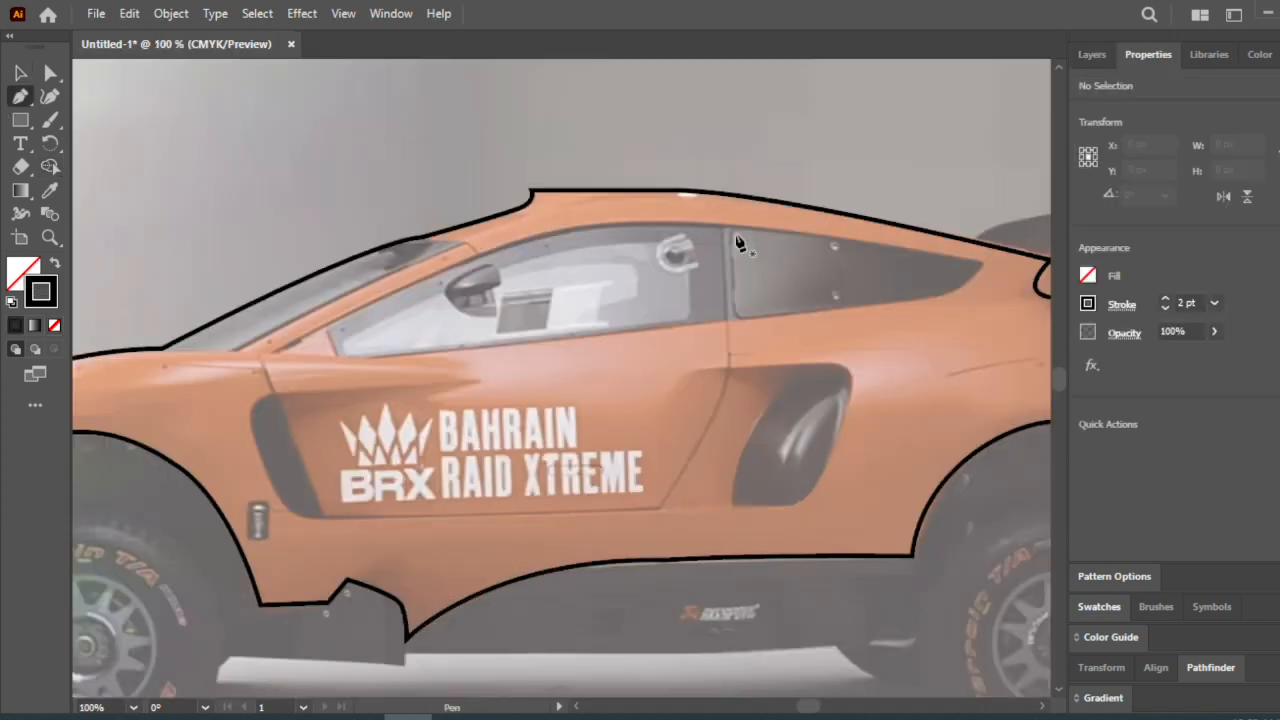
click(921, 251)
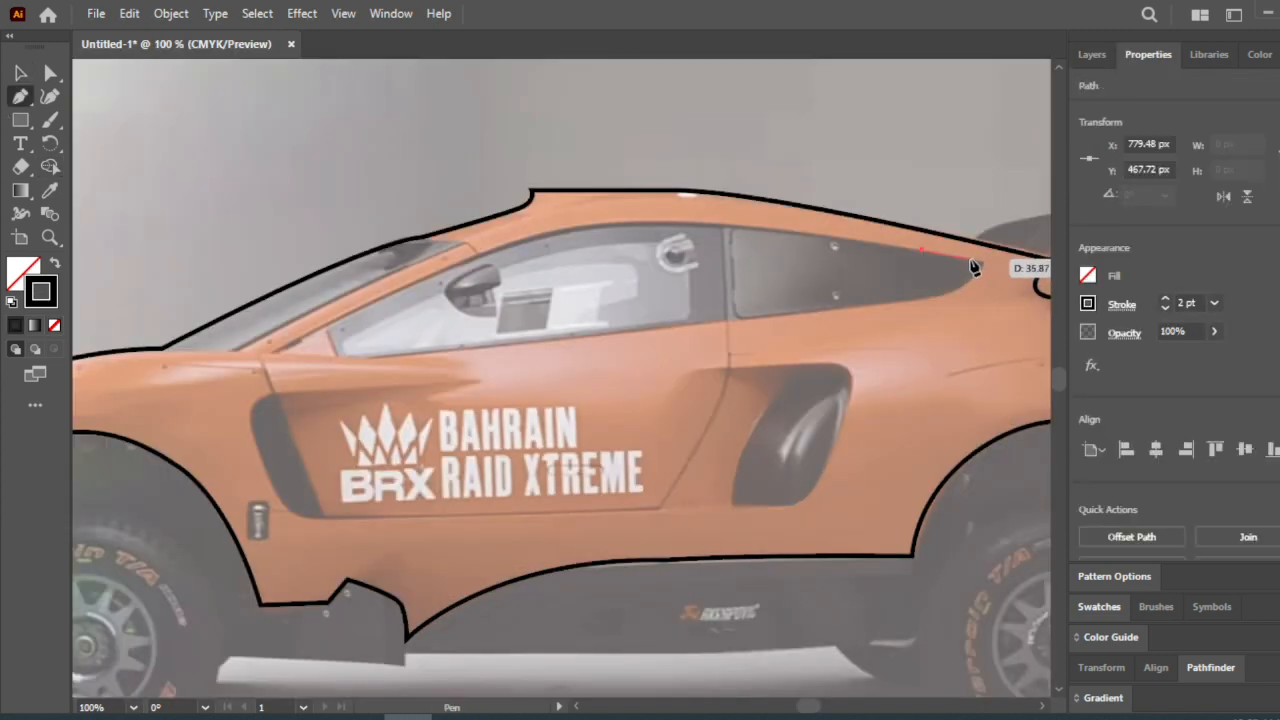
click(971, 261)
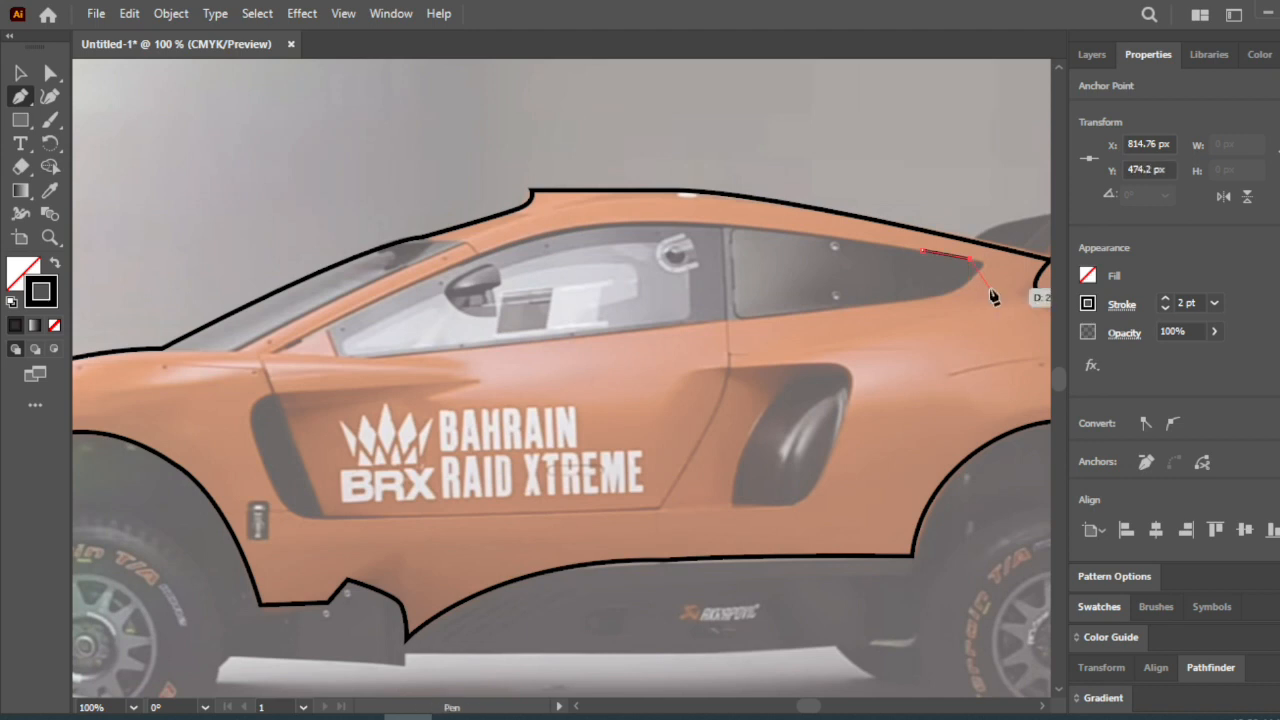
click(1165, 308)
scroll(970, 302, up, 3)
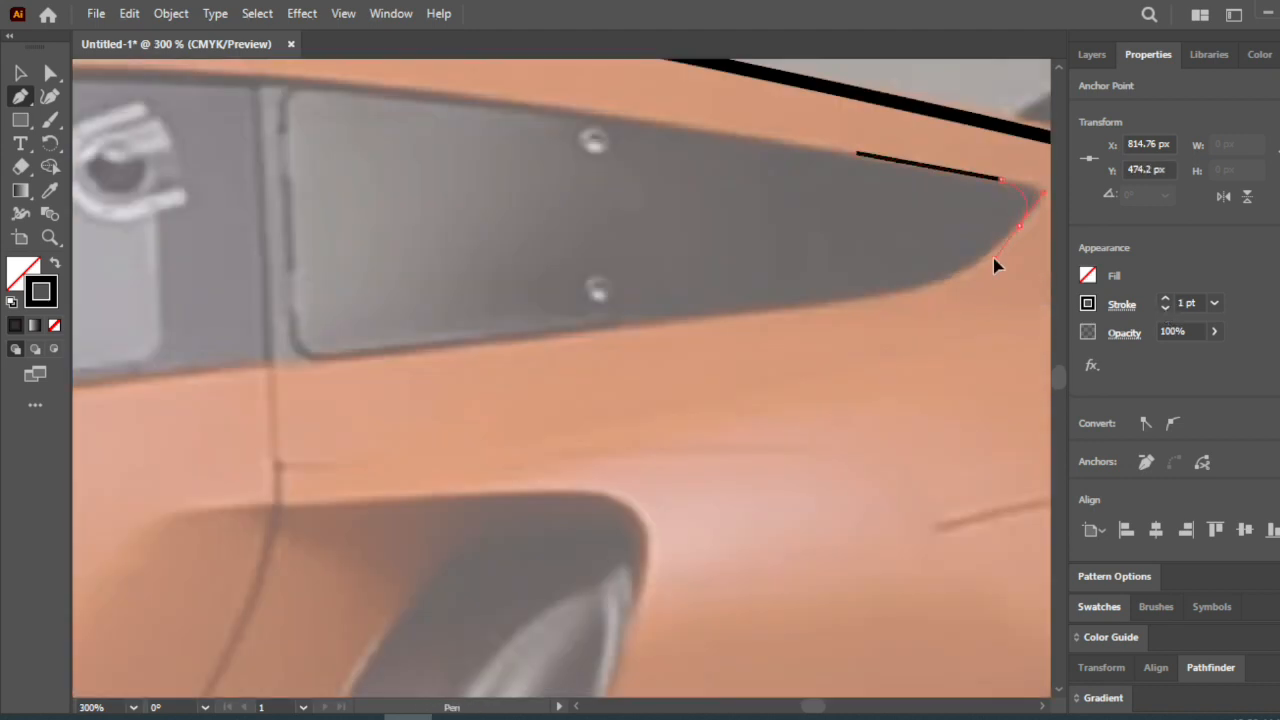
click(967, 267)
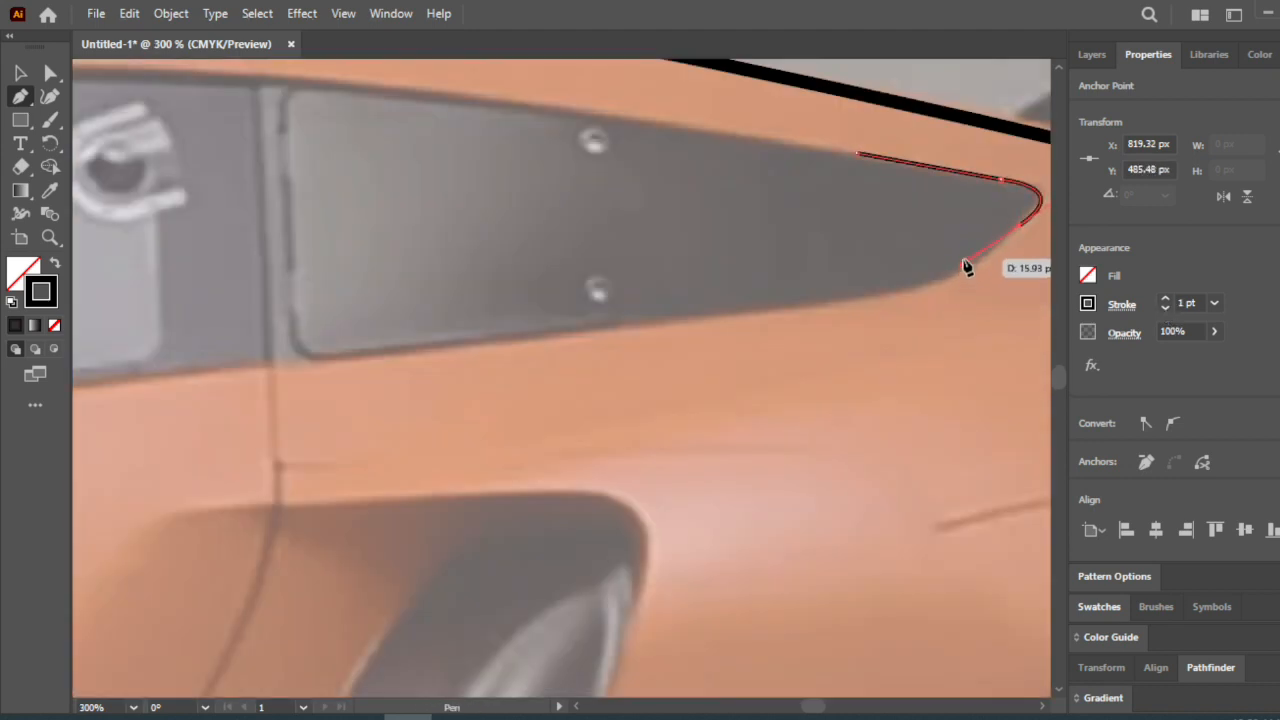
drag(818, 303, 716, 307)
- Trace the lower edge of the side windows from the pointed rear end forward to the front corner at the windscreen pillar
click(21, 74)
click(21, 97)
click(818, 303)
click(382, 355)
scroll(177, 369, down, 2)
scroll(177, 369, left, 5)
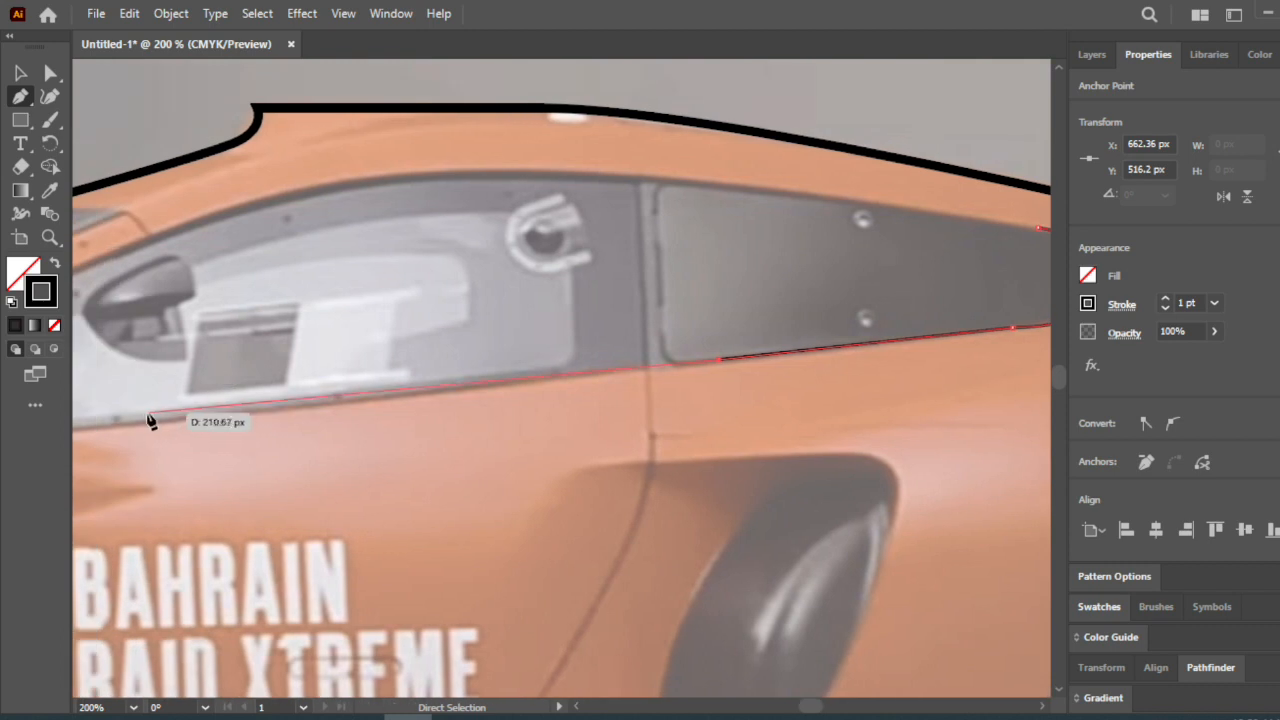
click(129, 427)
scroll(129, 425, left, 6)
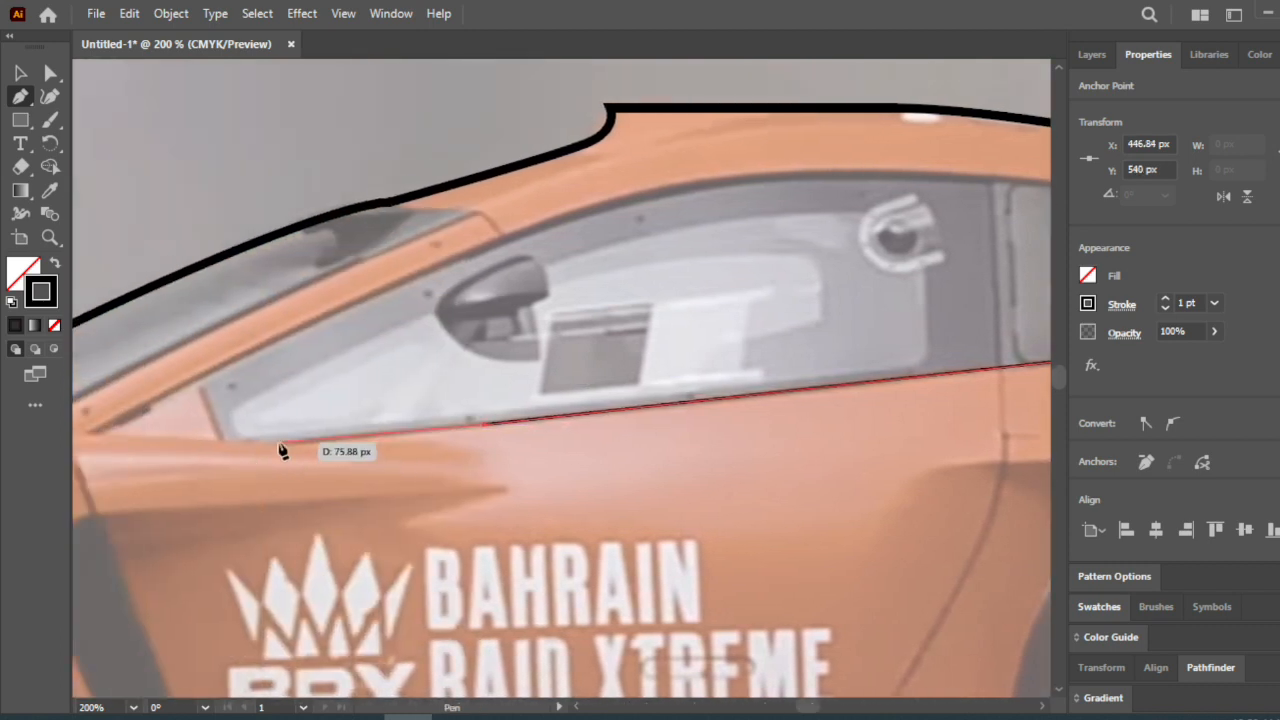
click(224, 443)
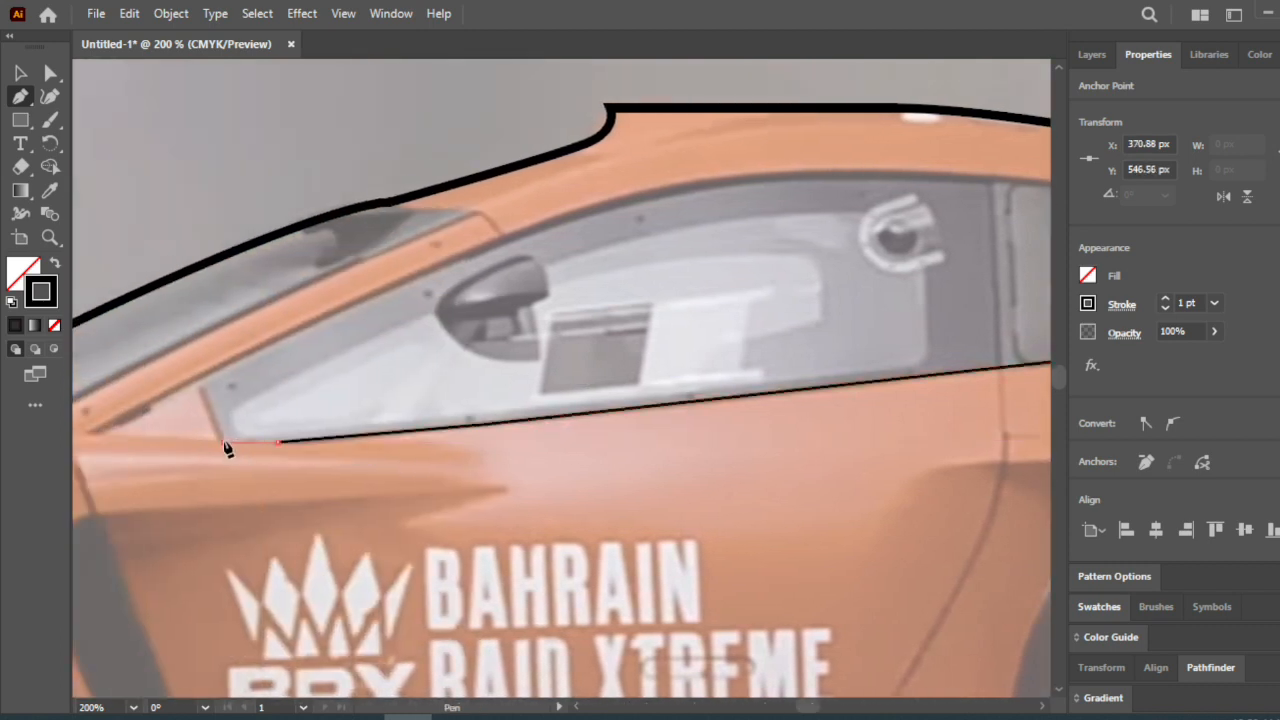
click(92, 438)
scroll(92, 438, left, 1)
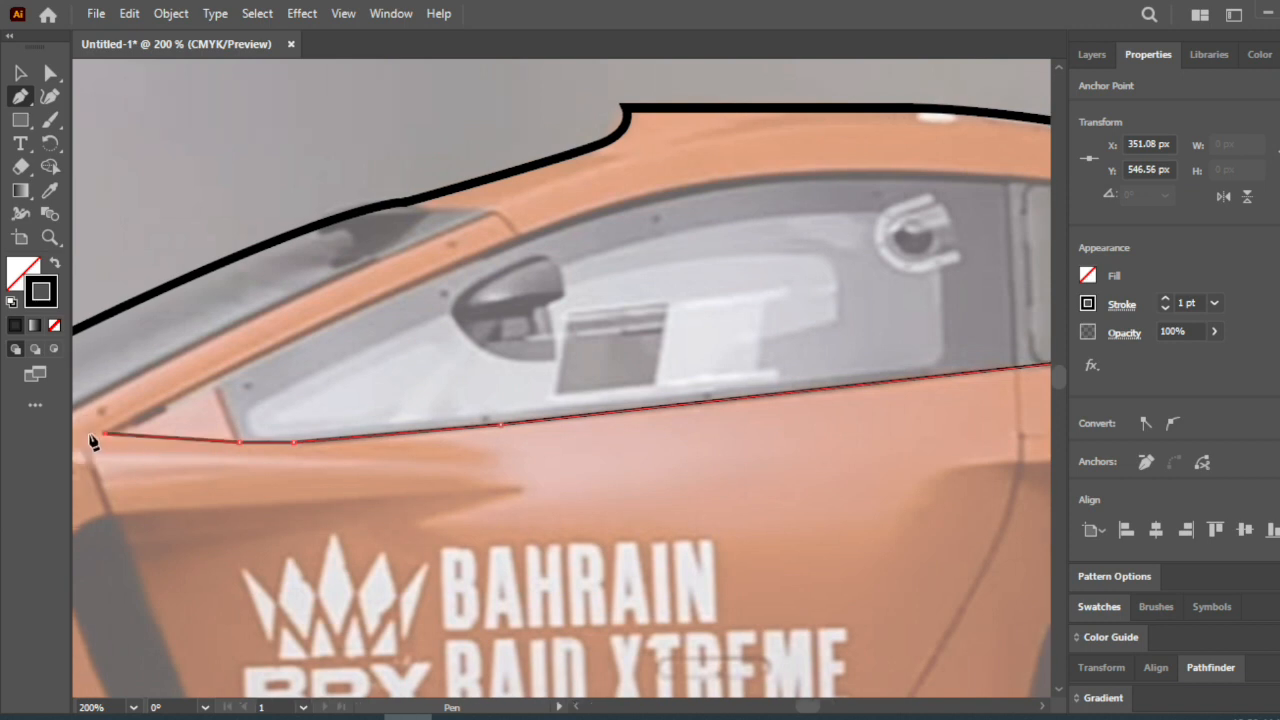
- Trace the upper edge of the side windows with smooth curves from the front corner to above the rear window, and refine the curve handle
click(358, 313)
drag(787, 176, 943, 179)
scroll(997, 191, right, 5)
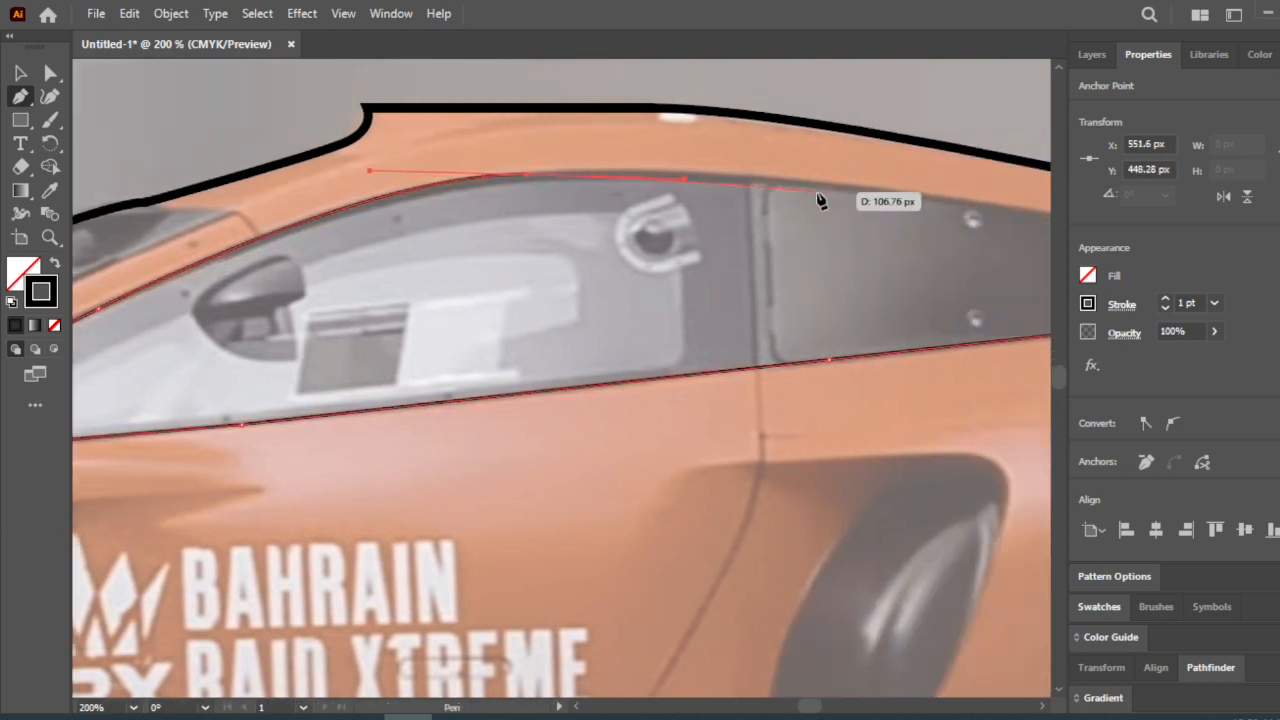
drag(862, 191, 1022, 225)
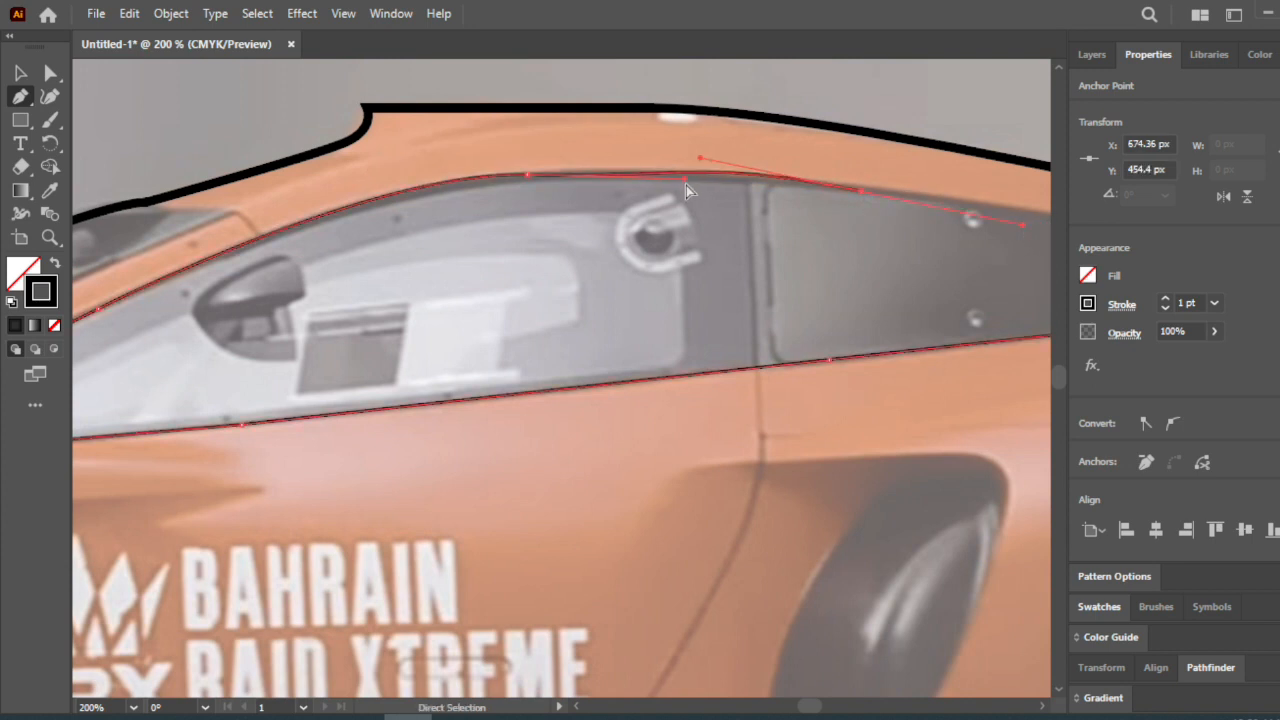
drag(685, 180, 650, 171)
scroll(1027, 218, down, 2)
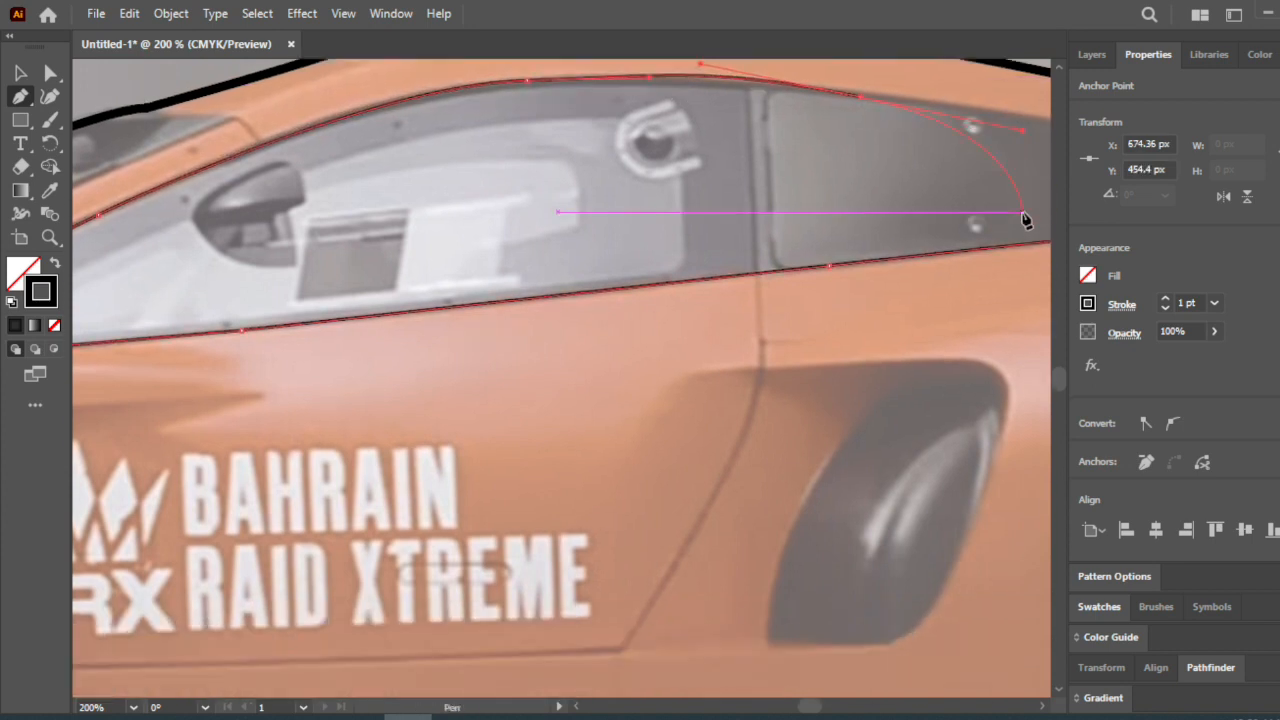
- Close the side window outline by joining its upper edge to the starting point on the rear window, and deselect it
scroll(1031, 213, right, 5)
click(24, 77)
click(23, 96)
drag(788, 131, 742, 117)
key(ctrl+z)
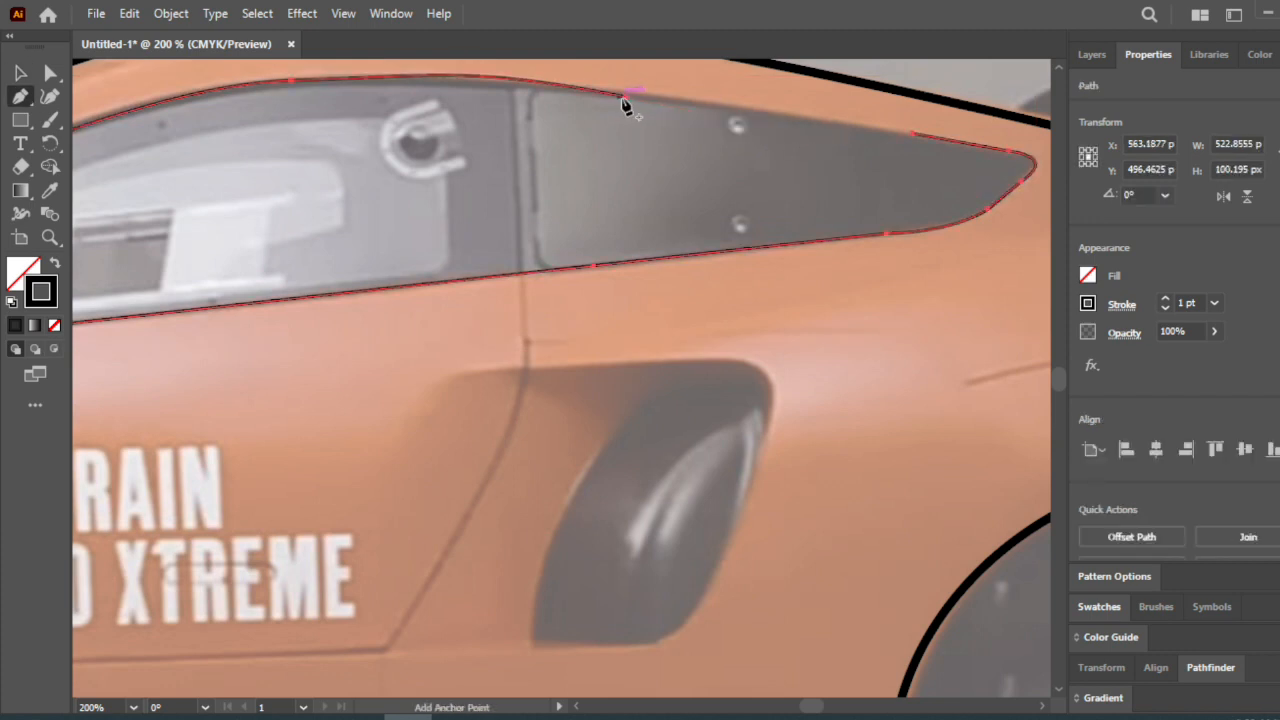
click(626, 97)
click(912, 133)
ctrl+click(233, 141)
- Trace the door's rear edge from the upper window line, curving down to the door's lower rear corner
scroll(345, 480, down, 2)
drag(434, 417, 346, 562)
scroll(410, 502, up, 3)
click(410, 493)
scroll(300, 563, down, 3)
scroll(277, 563, left, 12)
click(590, 622)
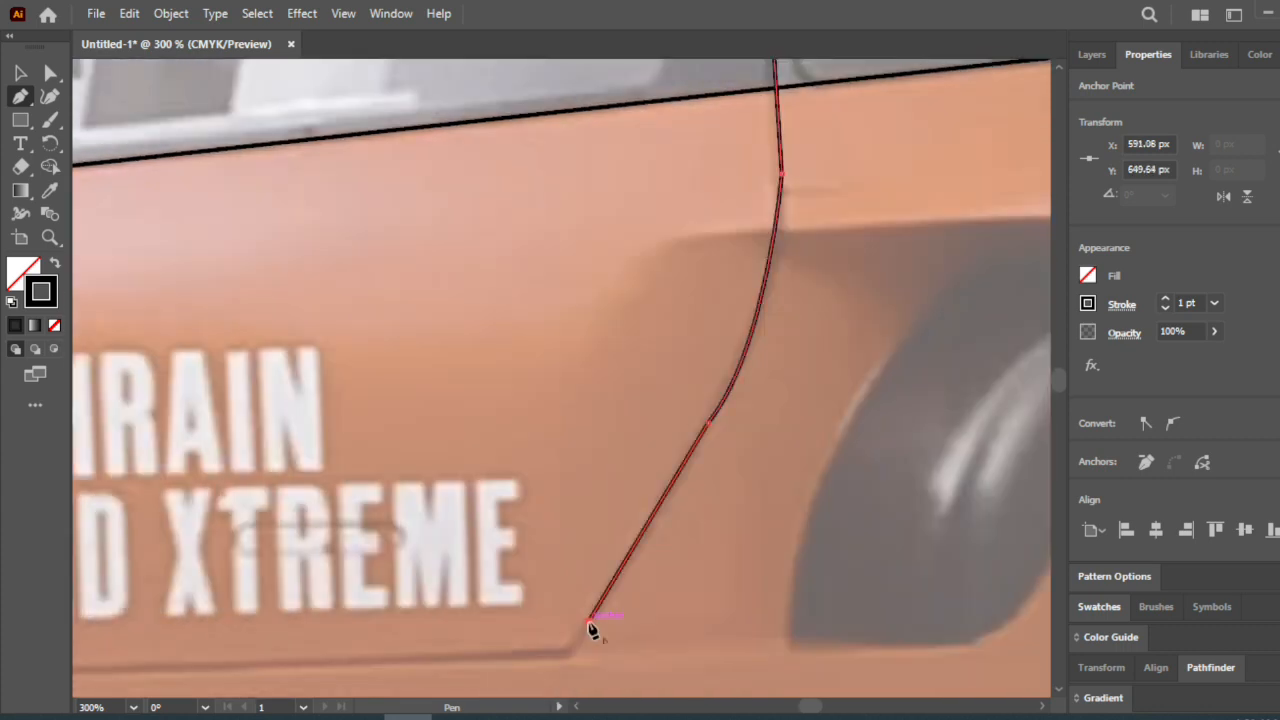
click(573, 651)
- Trace the door's bottom edge to its lower front corner and adjust the lower rear corner point to fit the photo
scroll(427, 665, left, 9)
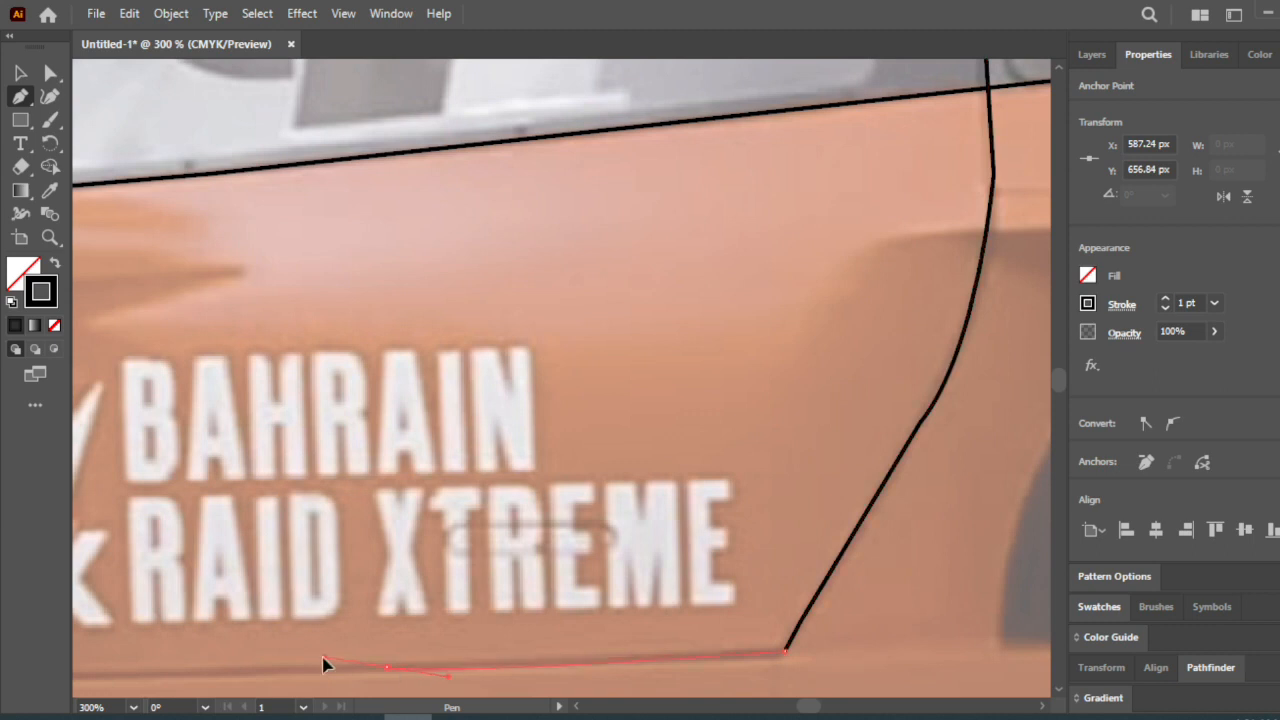
drag(262, 662, 262, 662)
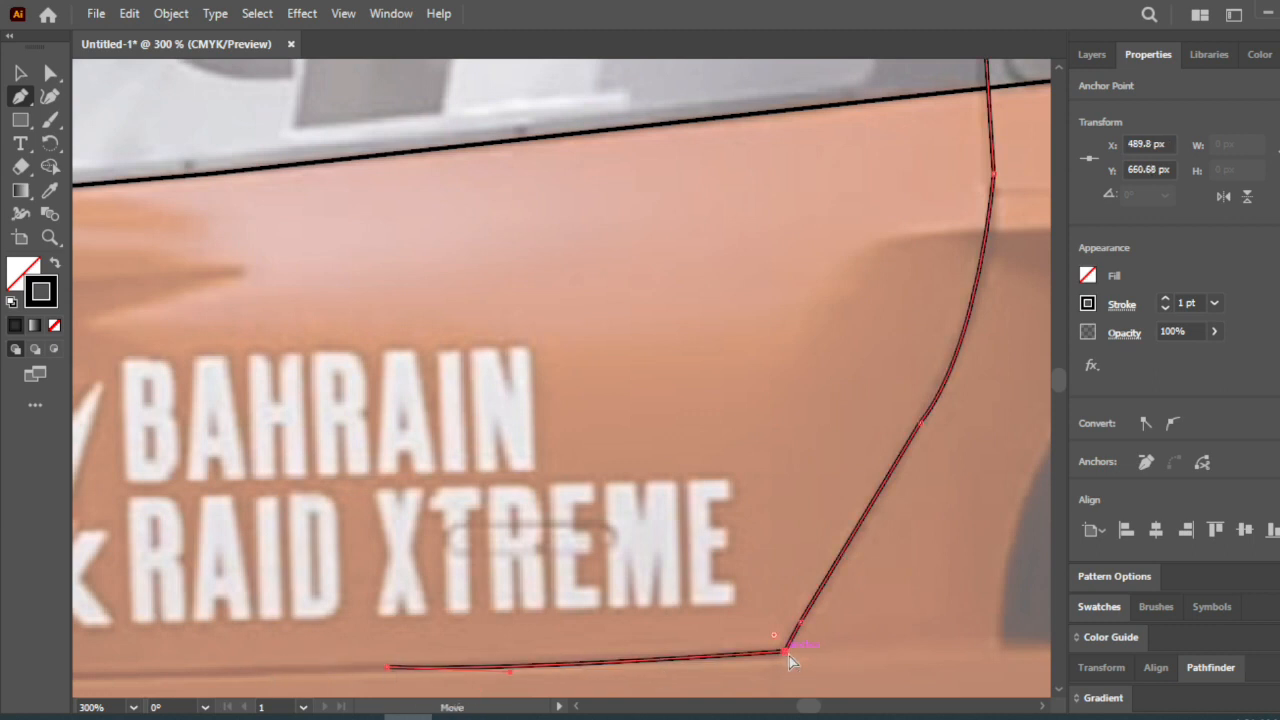
drag(785, 660, 780, 660)
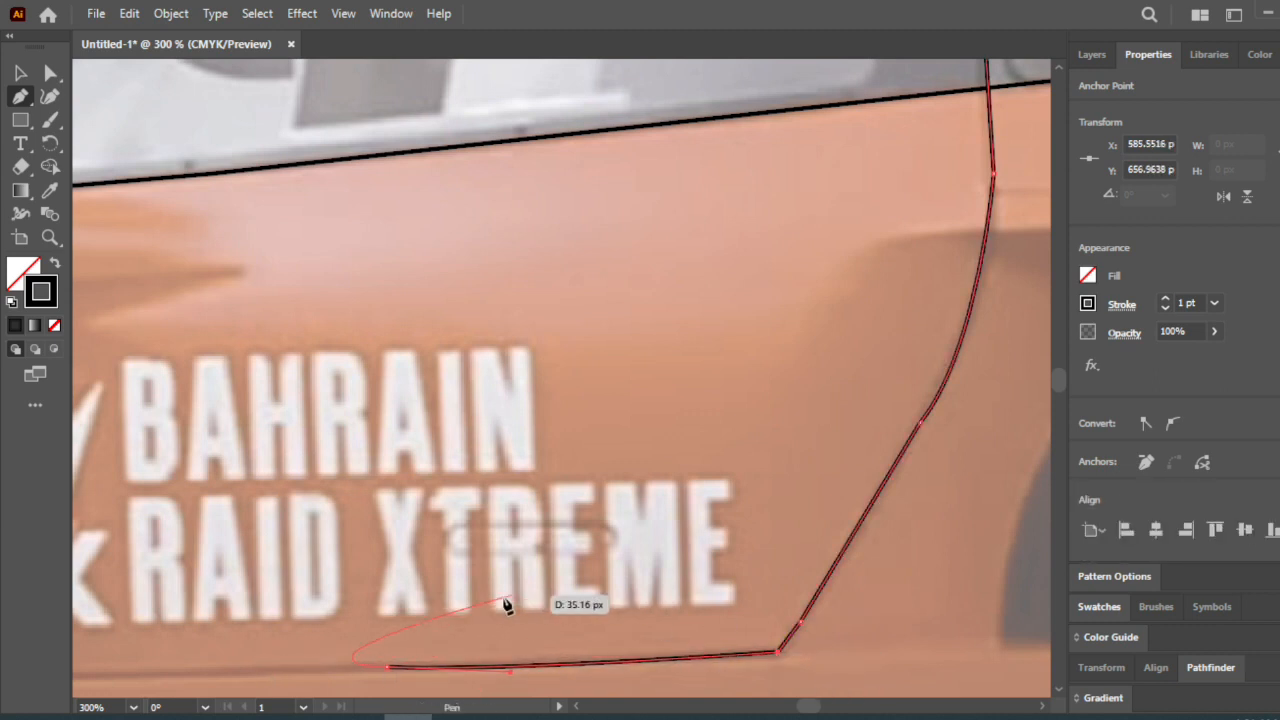
scroll(340, 595, down, 3)
scroll(228, 617, left, 5)
drag(265, 622, 251, 629)
- Trace the door's front edge up past the front window corner, end the path on the upper window edge and deselect it
scroll(200, 508, up, 4)
click(190, 503)
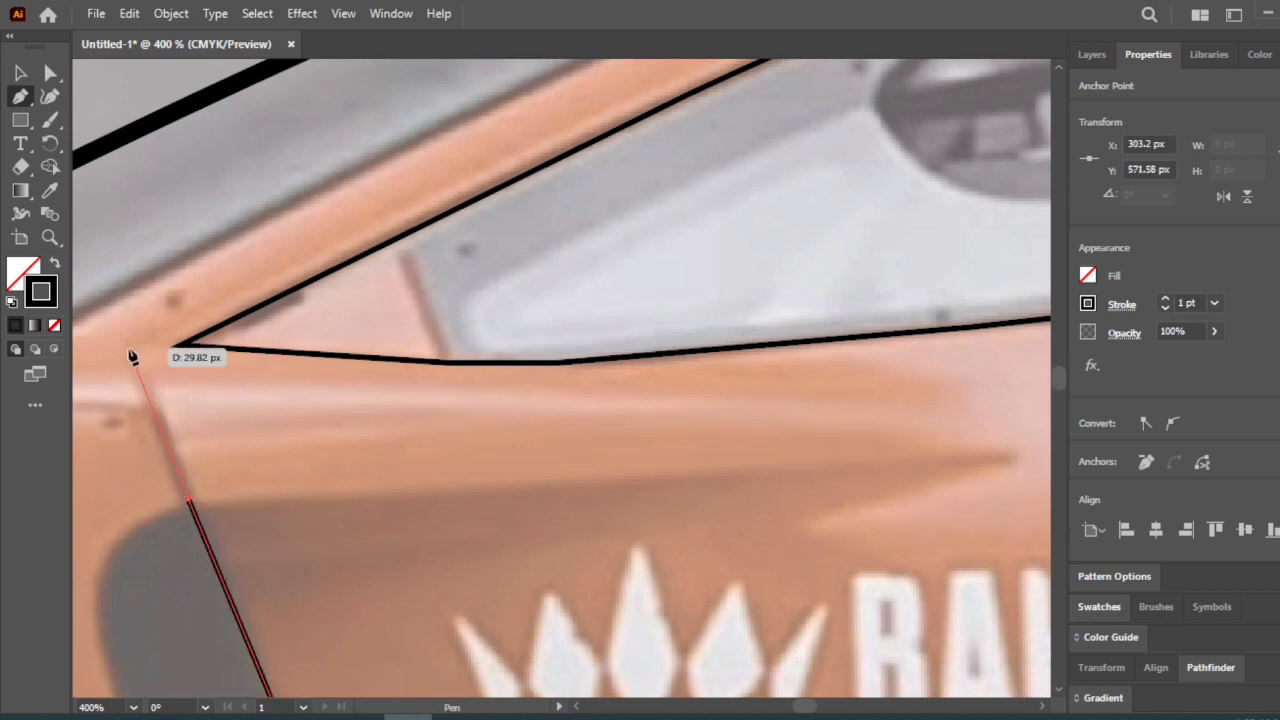
scroll(133, 357, down, 3)
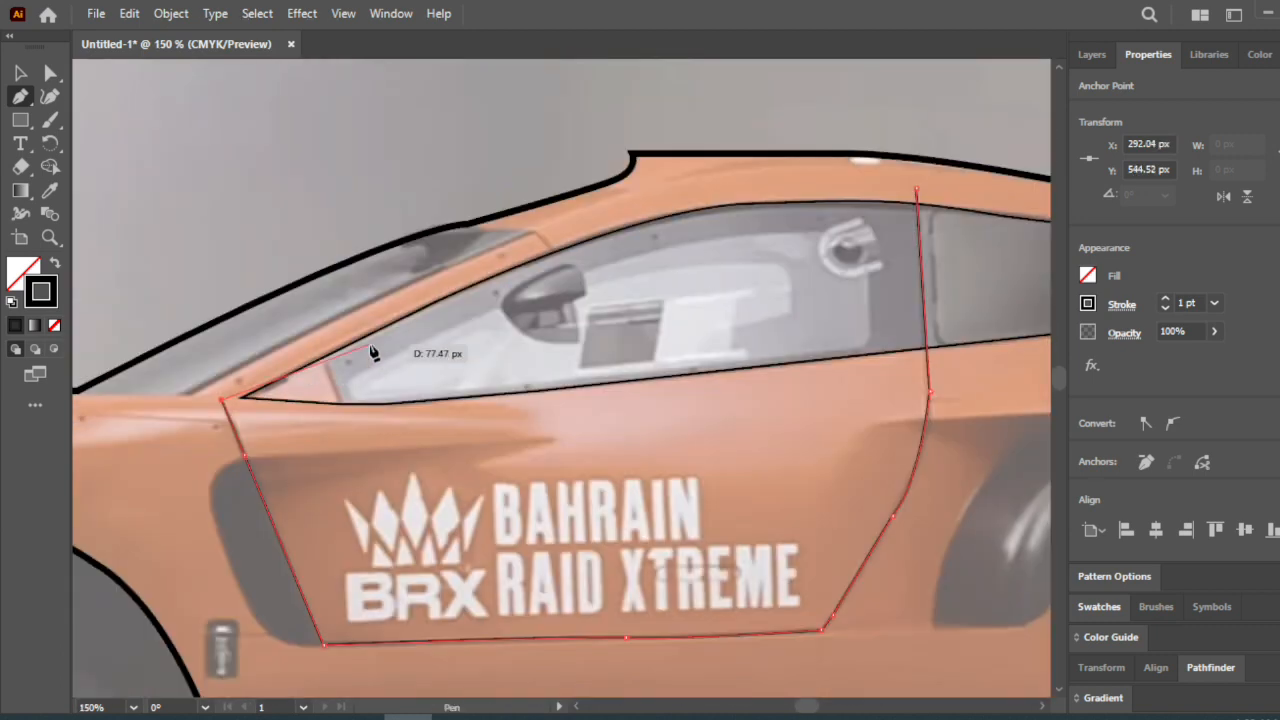
click(392, 334)
click(21, 74)
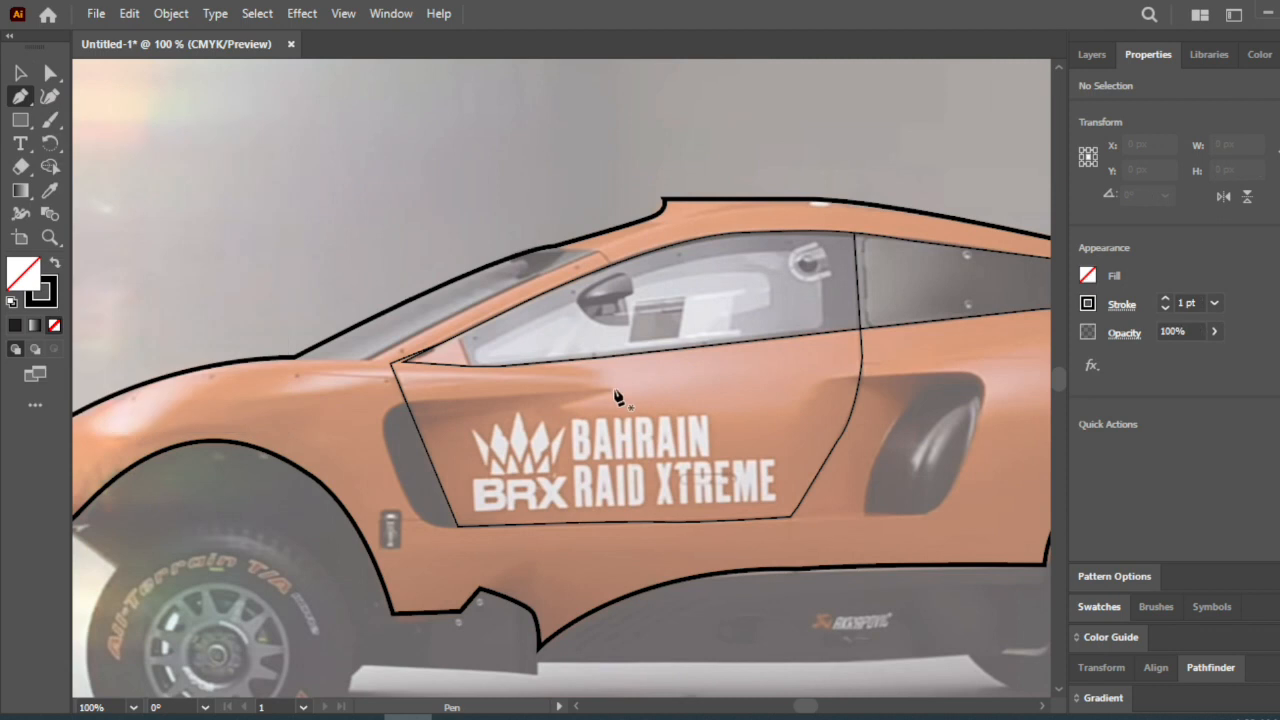
- Trace the dark vent behind the front wheel from the crease above the door logo around its curved front edge, and select all paths
click(613, 388)
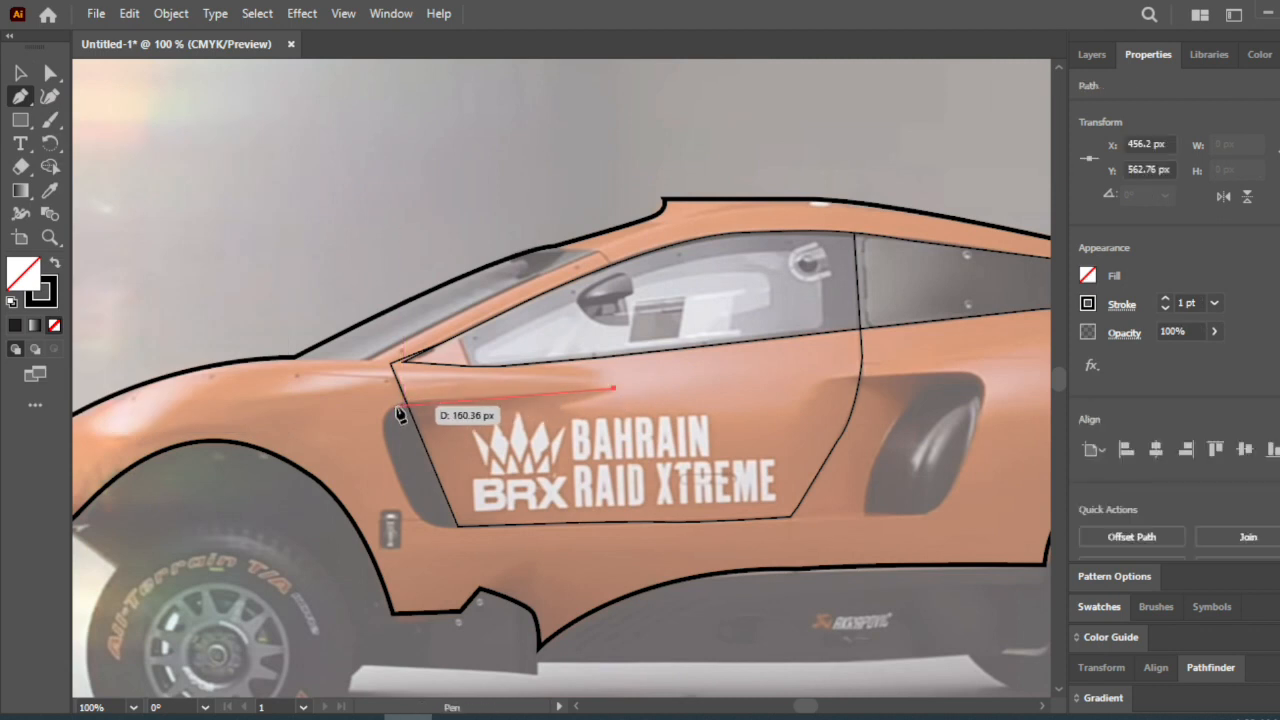
scroll(396, 414, up, 3)
drag(397, 410, 369, 437)
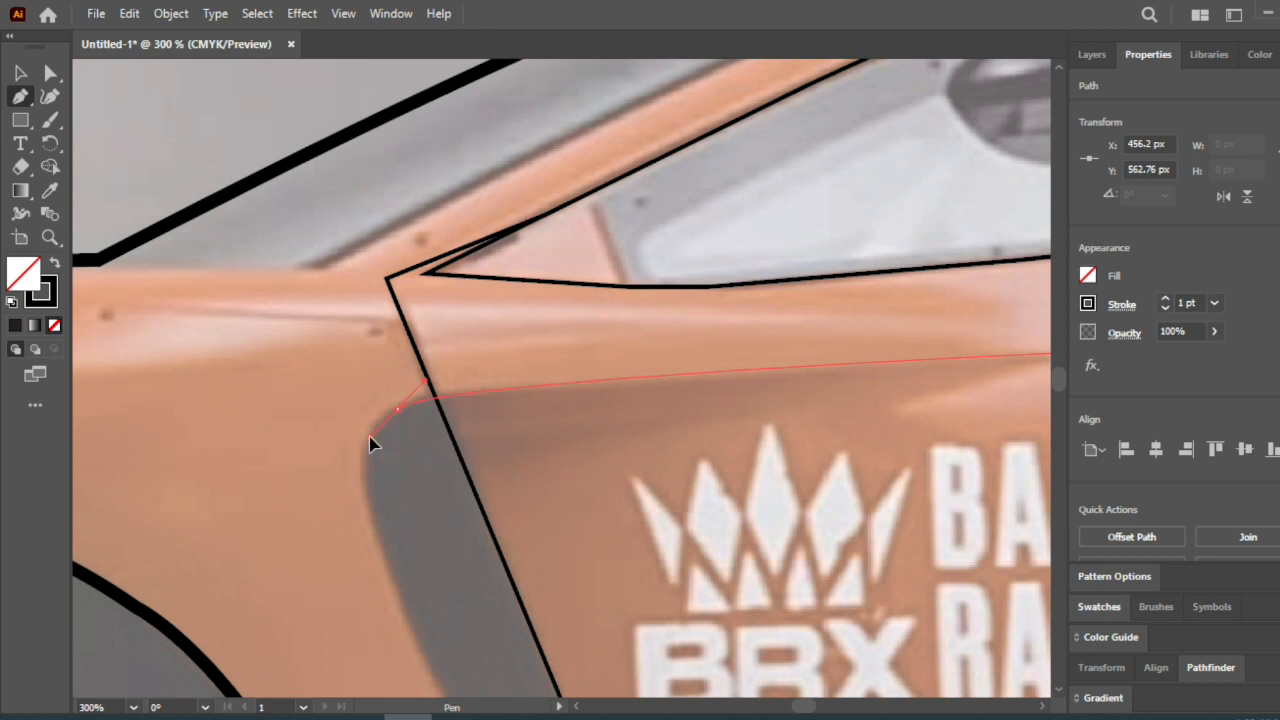
click(376, 544)
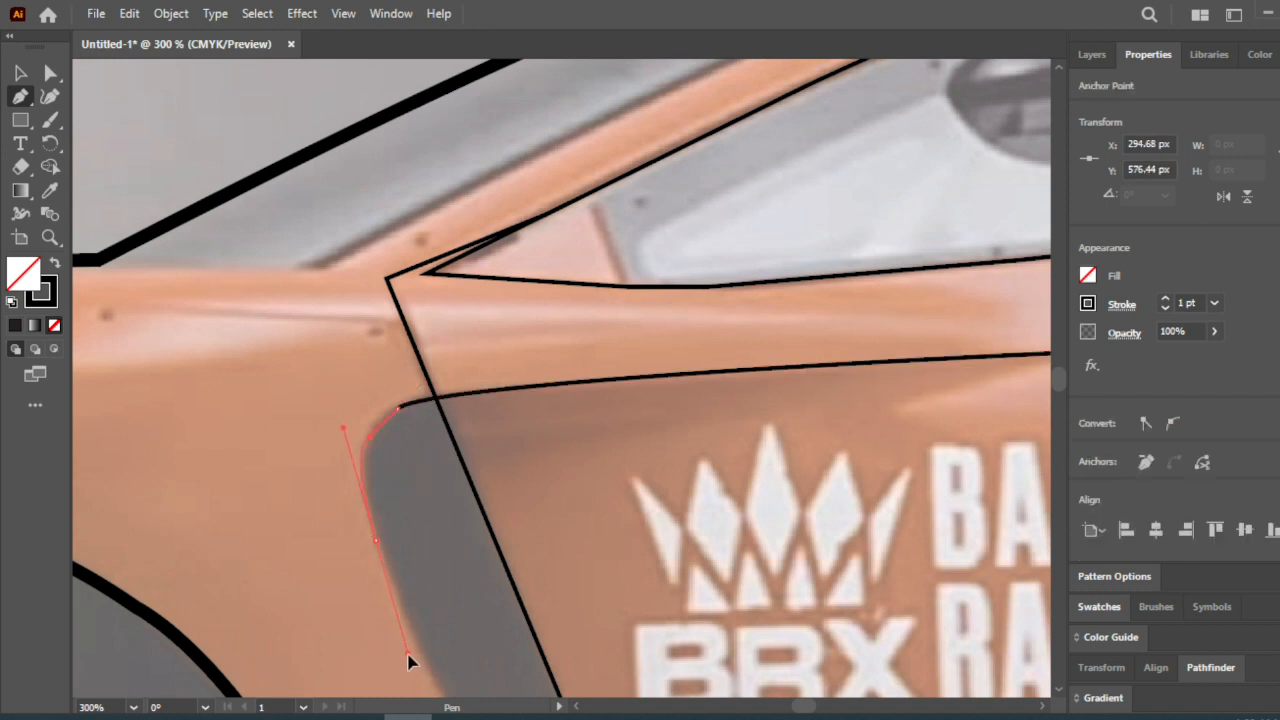
drag(405, 653, 405, 650)
scroll(478, 668, down, 3)
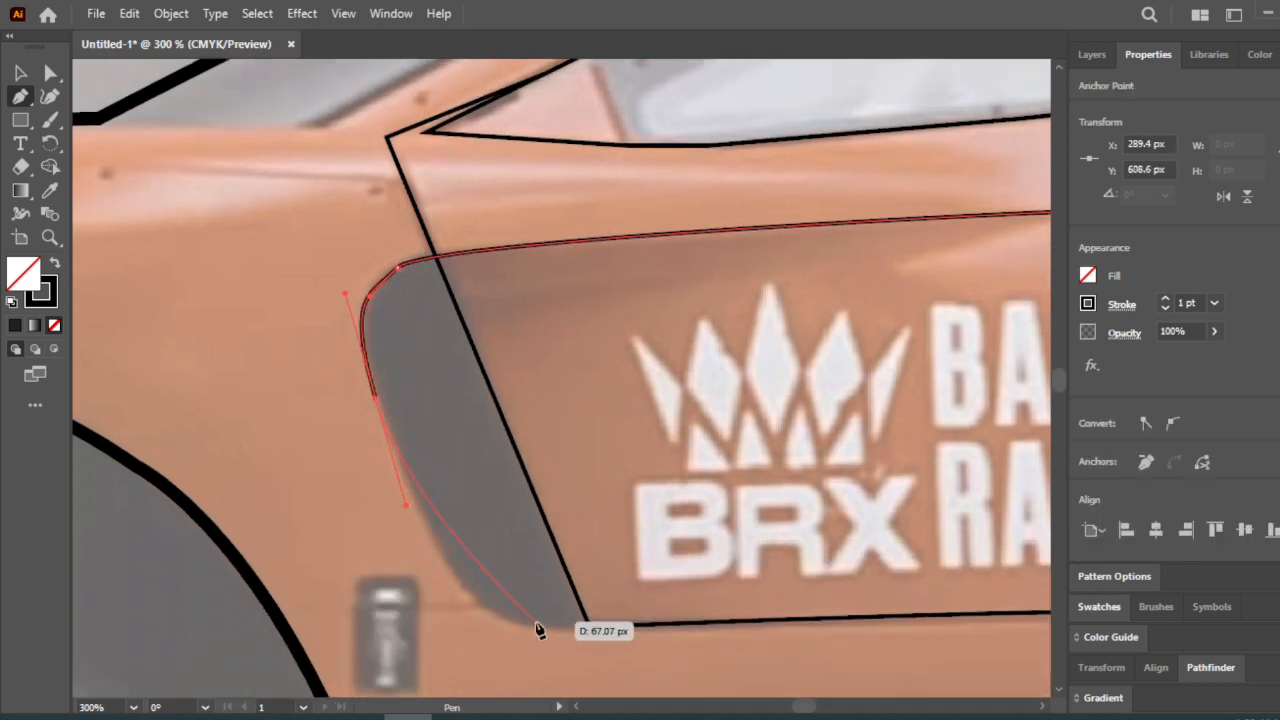
drag(563, 632, 727, 571)
click(727, 571)
key(ctrl+a)
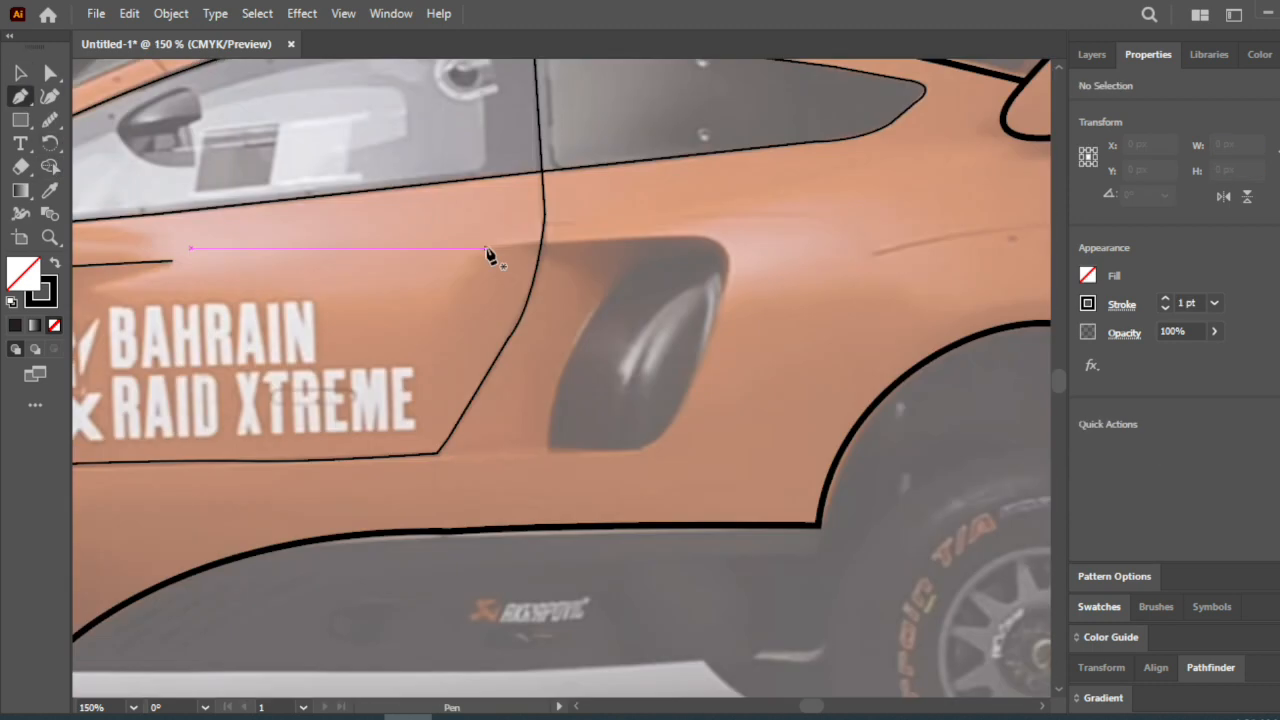
- Outline the air intake behind the door, with its rounded rear edge and a bottom line running forward past the door's lower corner
click(487, 247)
click(682, 243)
drag(727, 289, 705, 355)
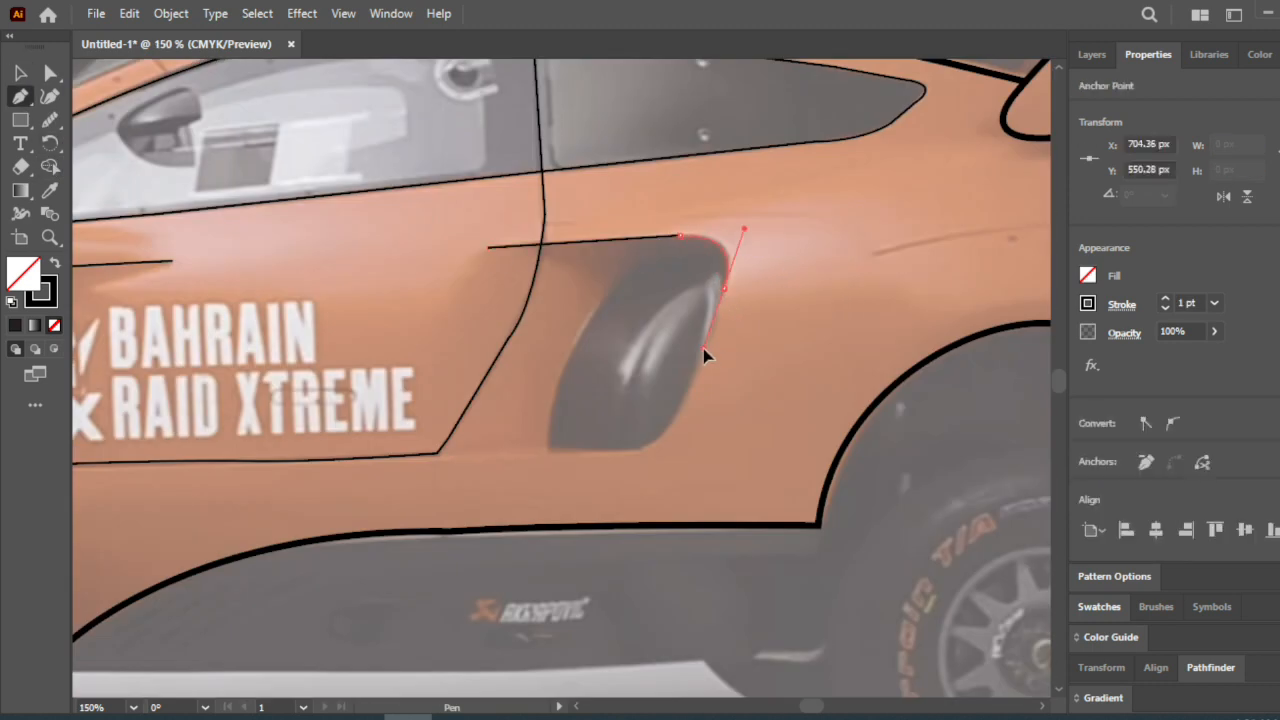
drag(634, 448, 582, 454)
click(335, 455)
key(v)
click(849, 357)
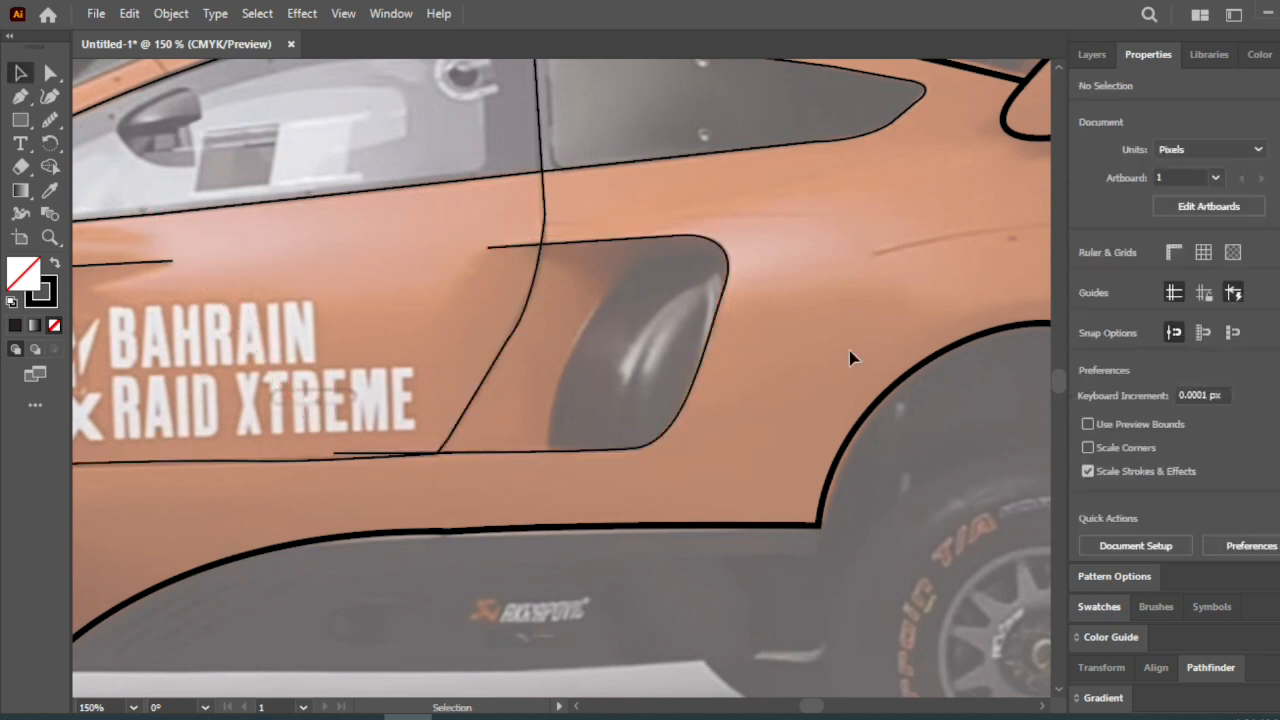
- Remove the excess end of the intake's bottom line beyond the door corner with the Shape Builder tool, and deselect
click(530, 448)
click(49, 168)
alt+click(376, 455)
click(20, 73)
click(740, 215)
- Trace the curved front edge of the dark opening inside the rear air intake
key(p)
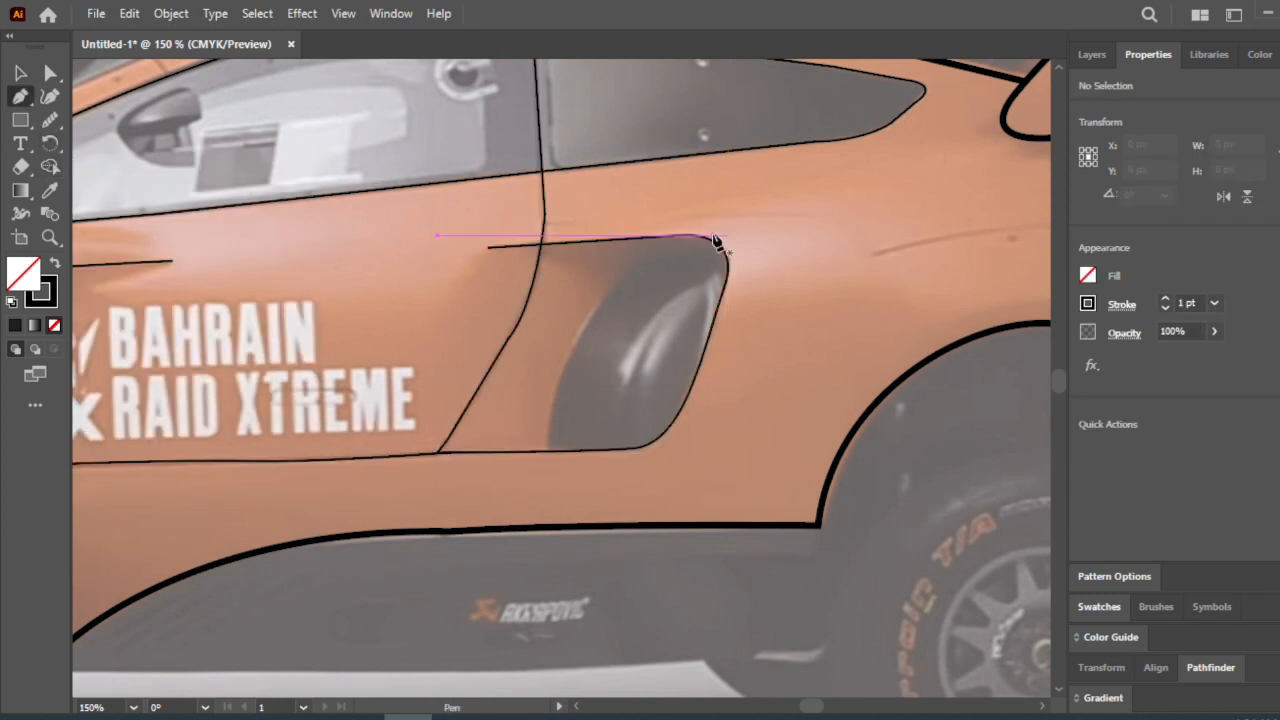
click(724, 237)
mouse_move(577, 469)
mouse_down()
mouse_move(651, 531)
mouse_move(572, 479)
mouse_move(574, 490)
mouse_up()
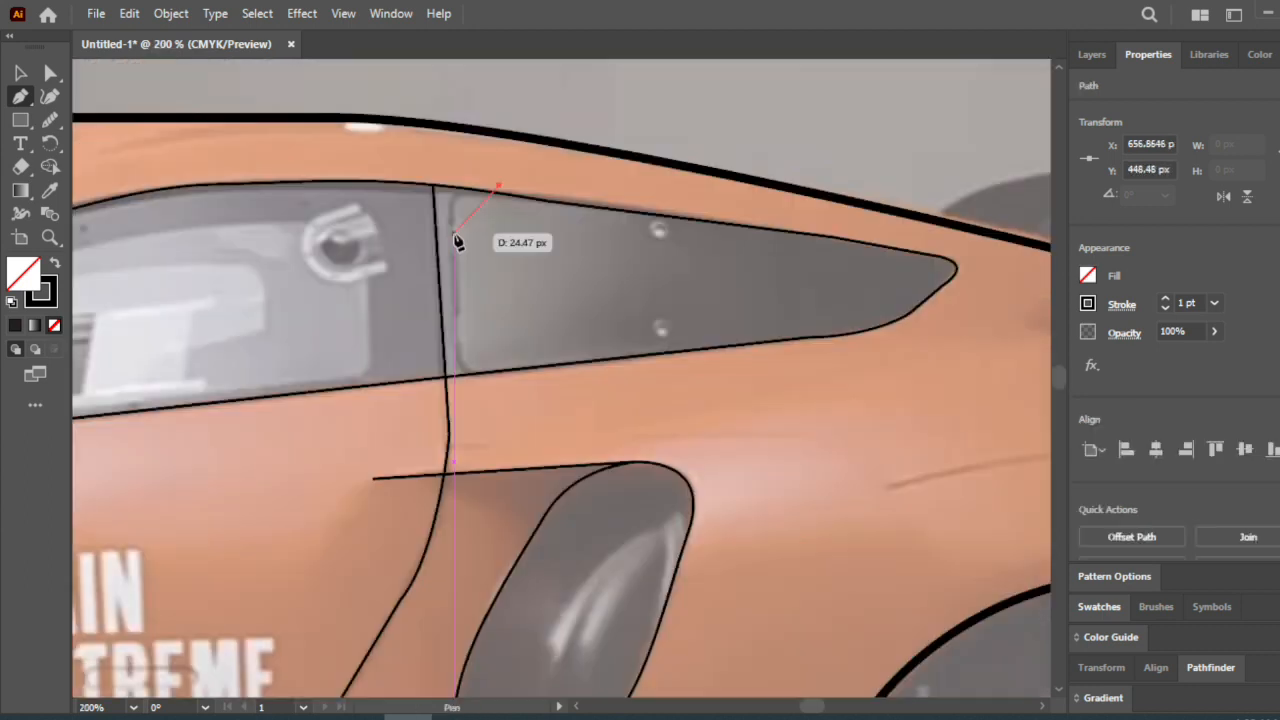
- Trace the front edge of the rear side window with rounded upper and lower corners, and select all paths for the Shape Builder tool
drag(454, 234, 468, 256)
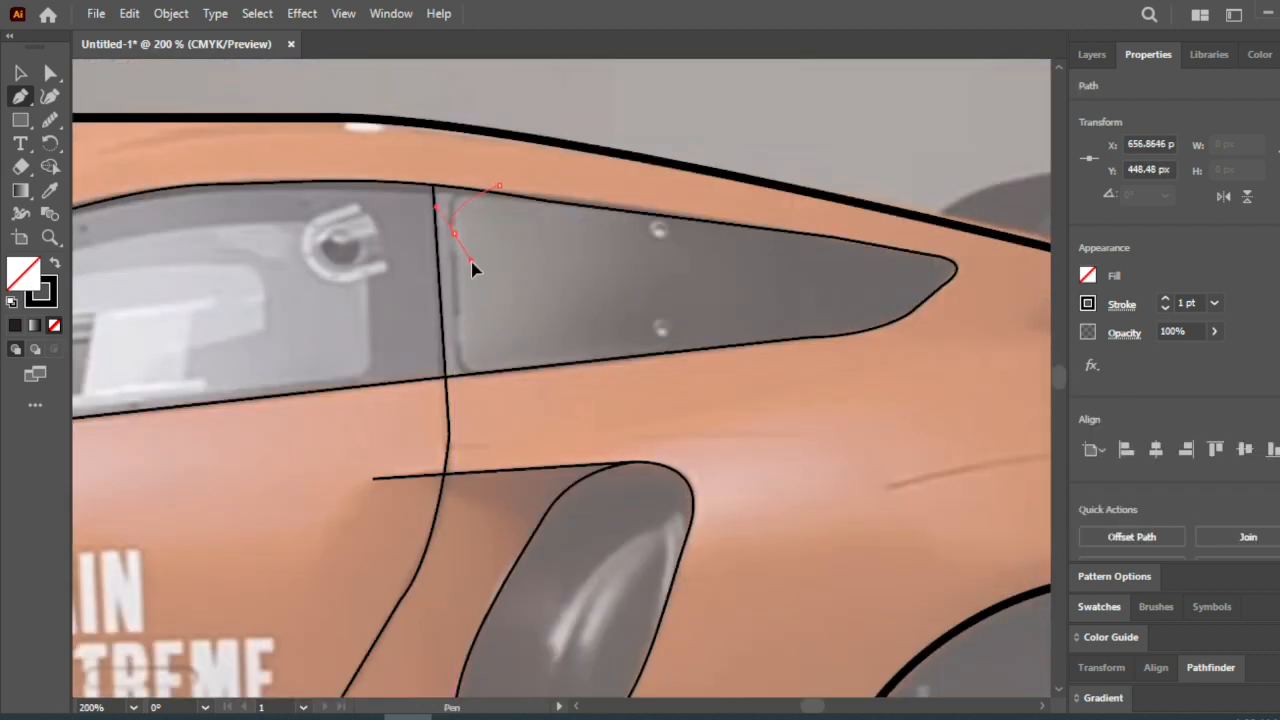
drag(511, 382, 590, 415)
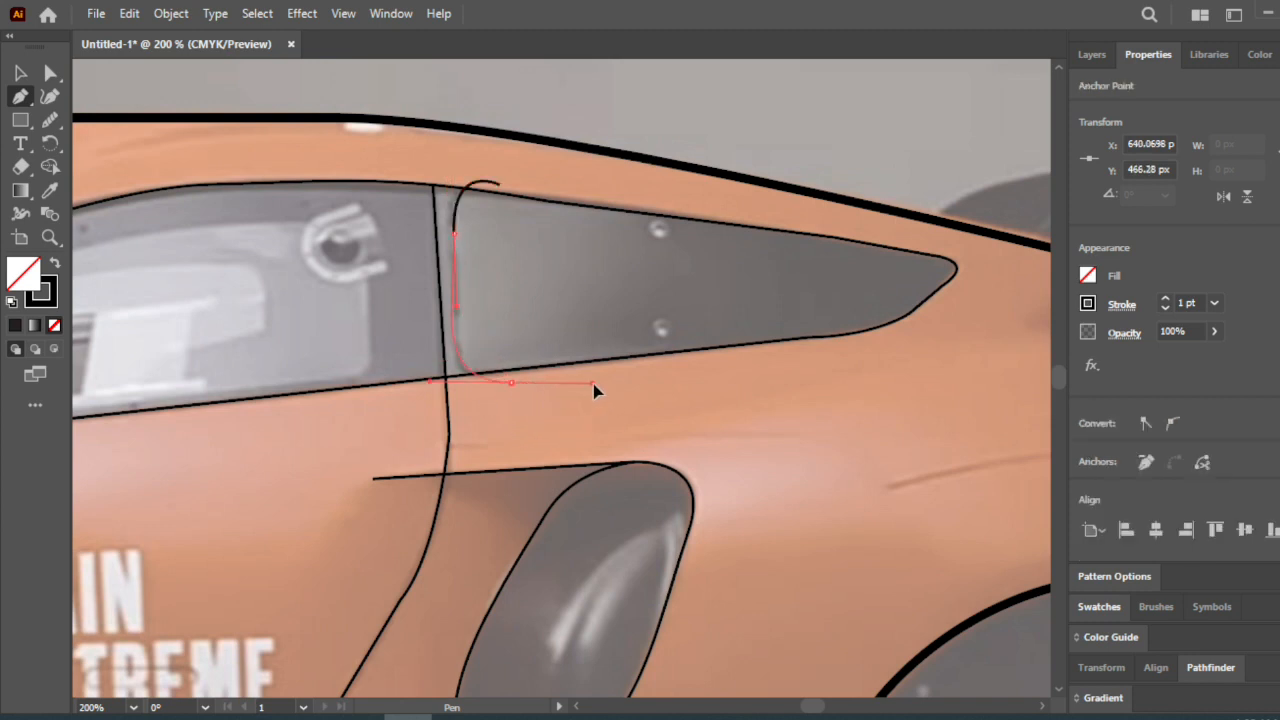
key(Escape)
key(ctrl+a)
key(shift+m)
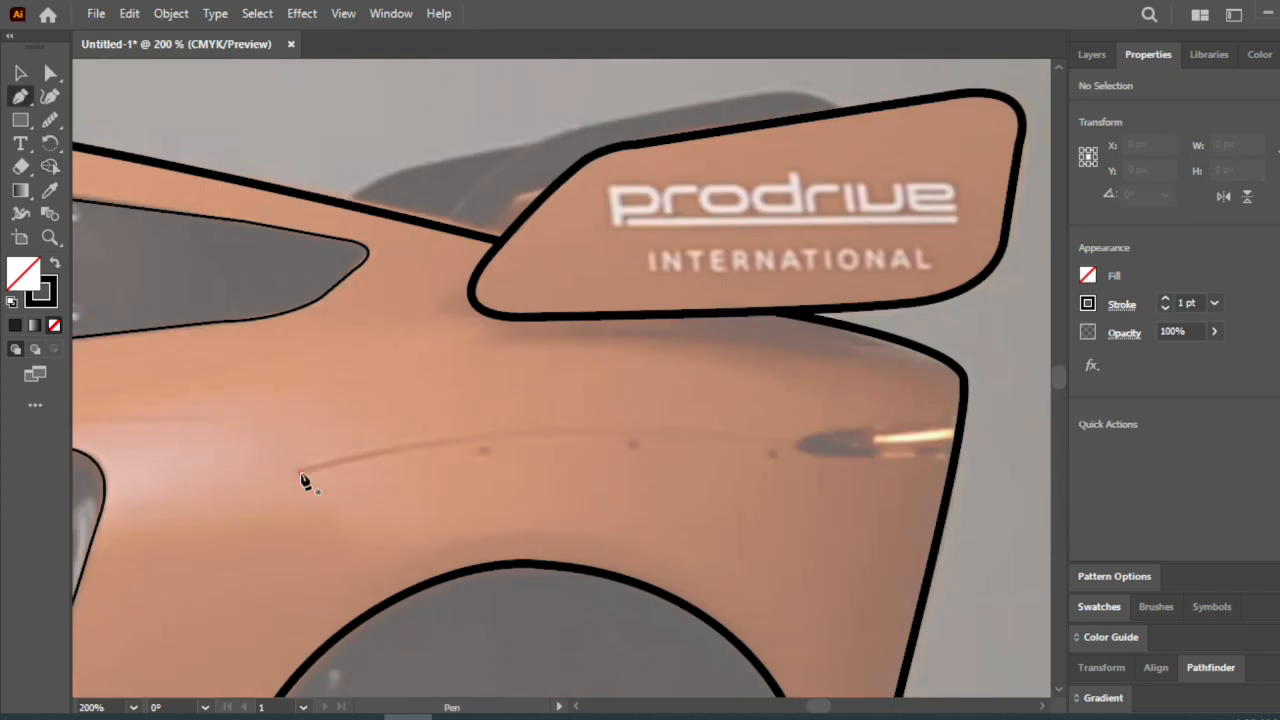
- Draw the curved crease line above the rear wheel up to the tail light, and end the path
key(p)
click(300, 472)
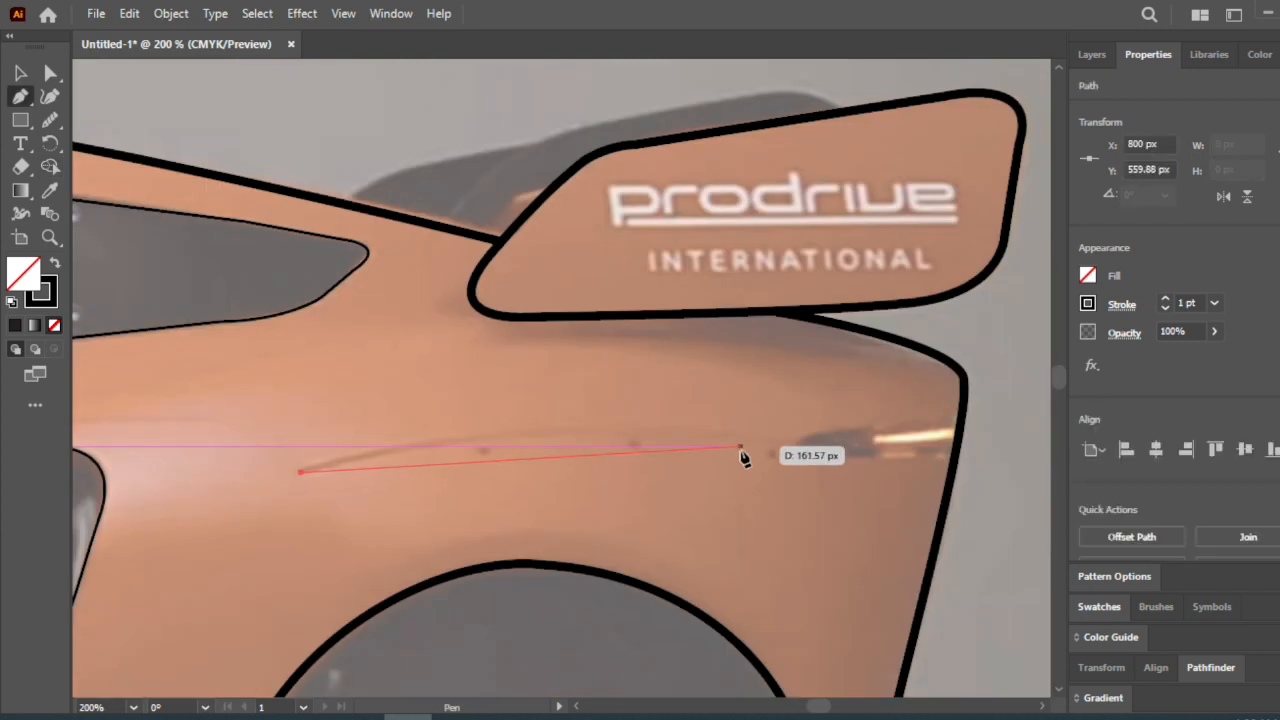
drag(800, 447, 1010, 507)
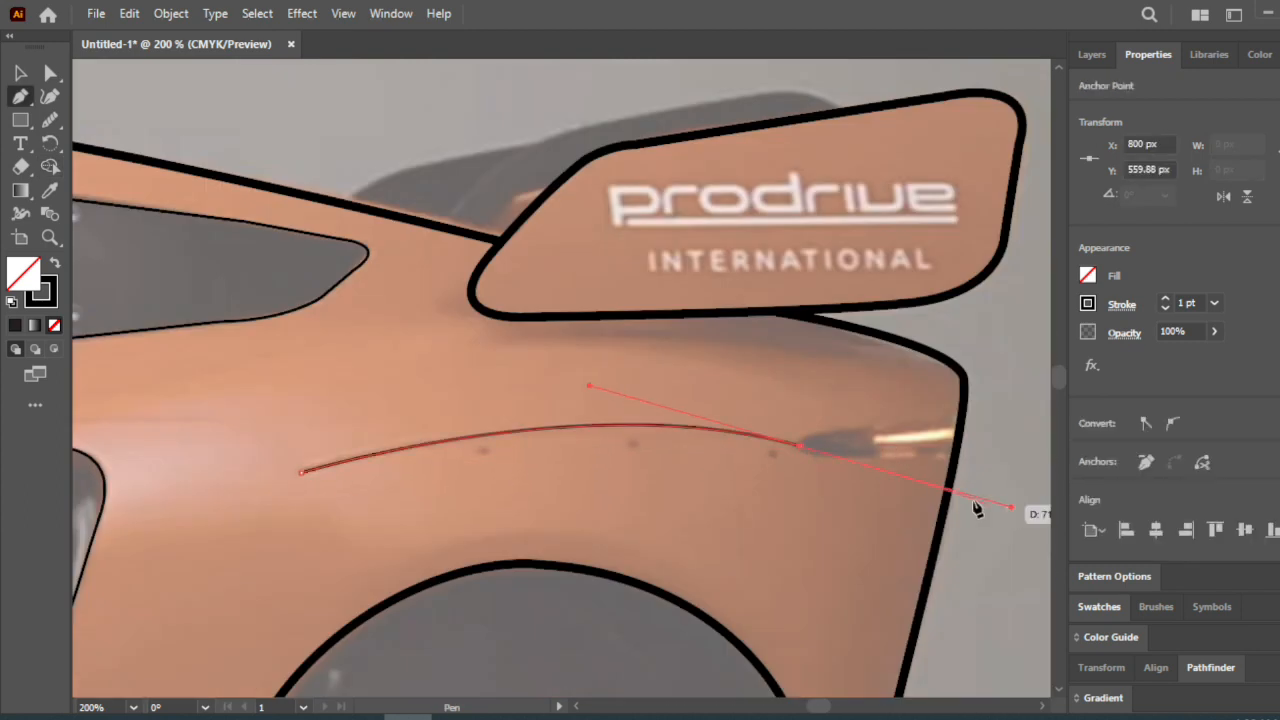
click(25, 80)
click(22, 97)
- Outline the tail light with a rounded front end, extending both of its edges past the car's rear edge
click(995, 419)
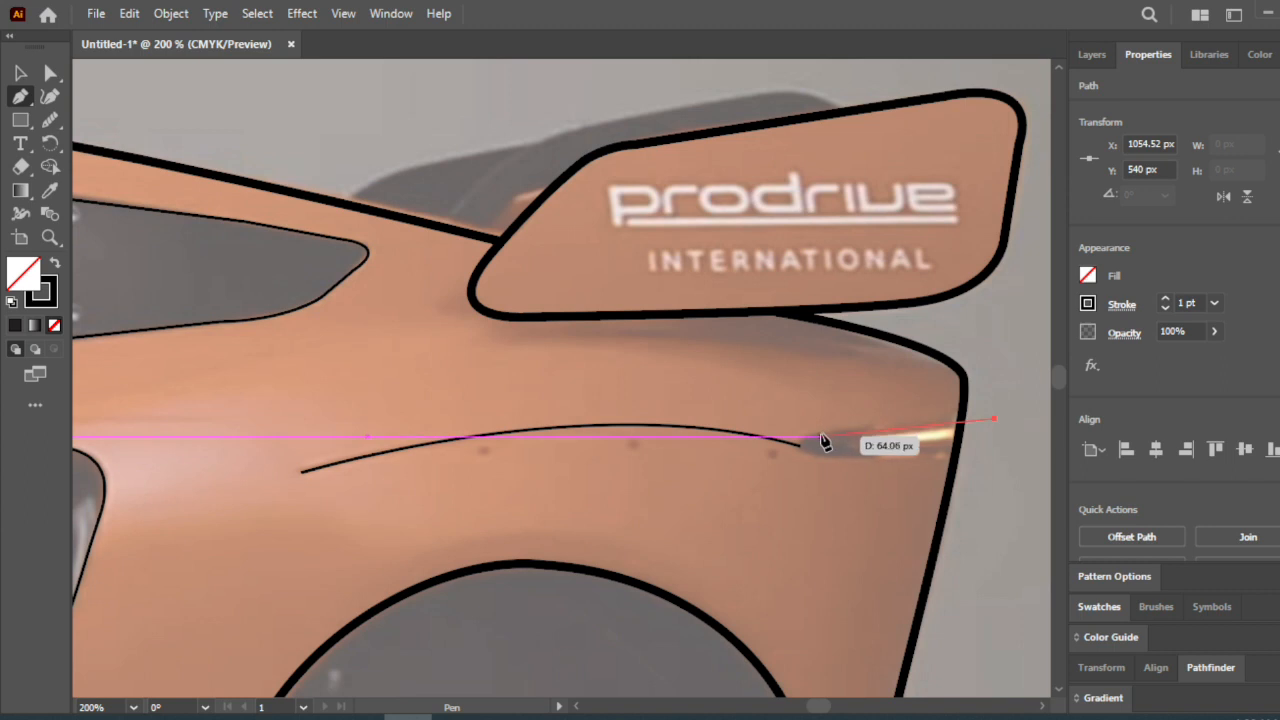
click(818, 431)
click(822, 456)
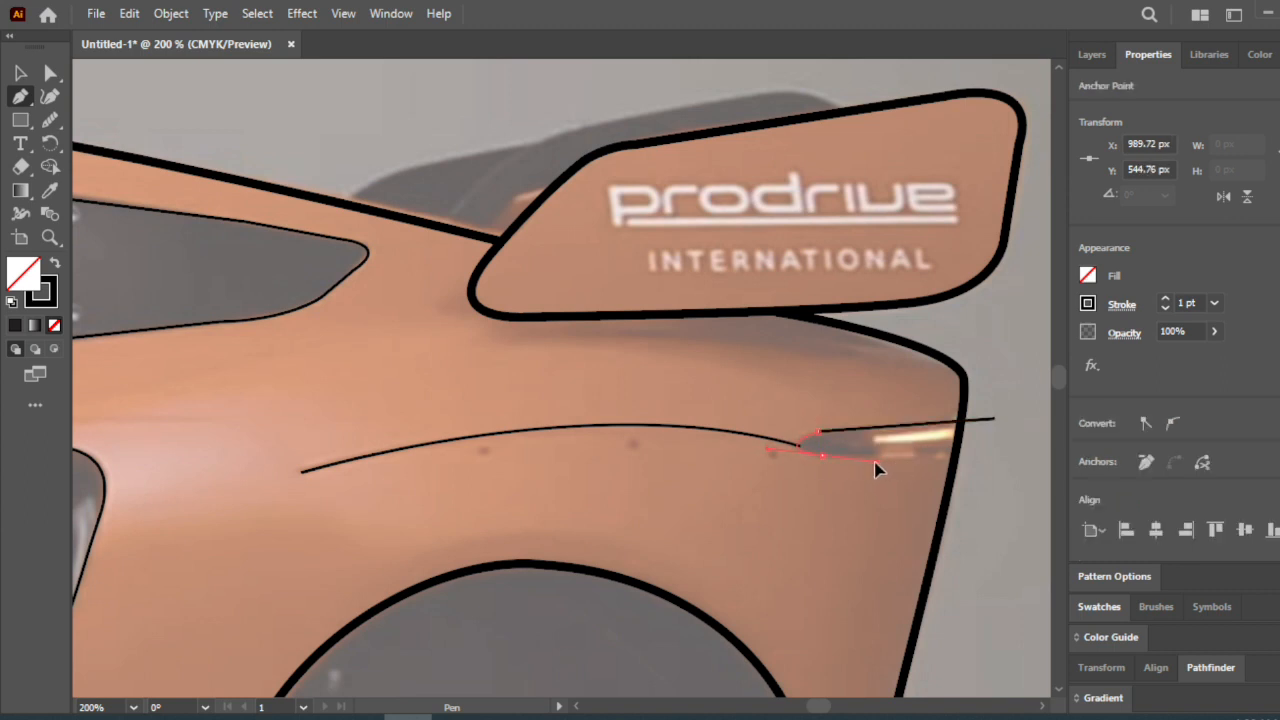
drag(873, 466, 1017, 447)
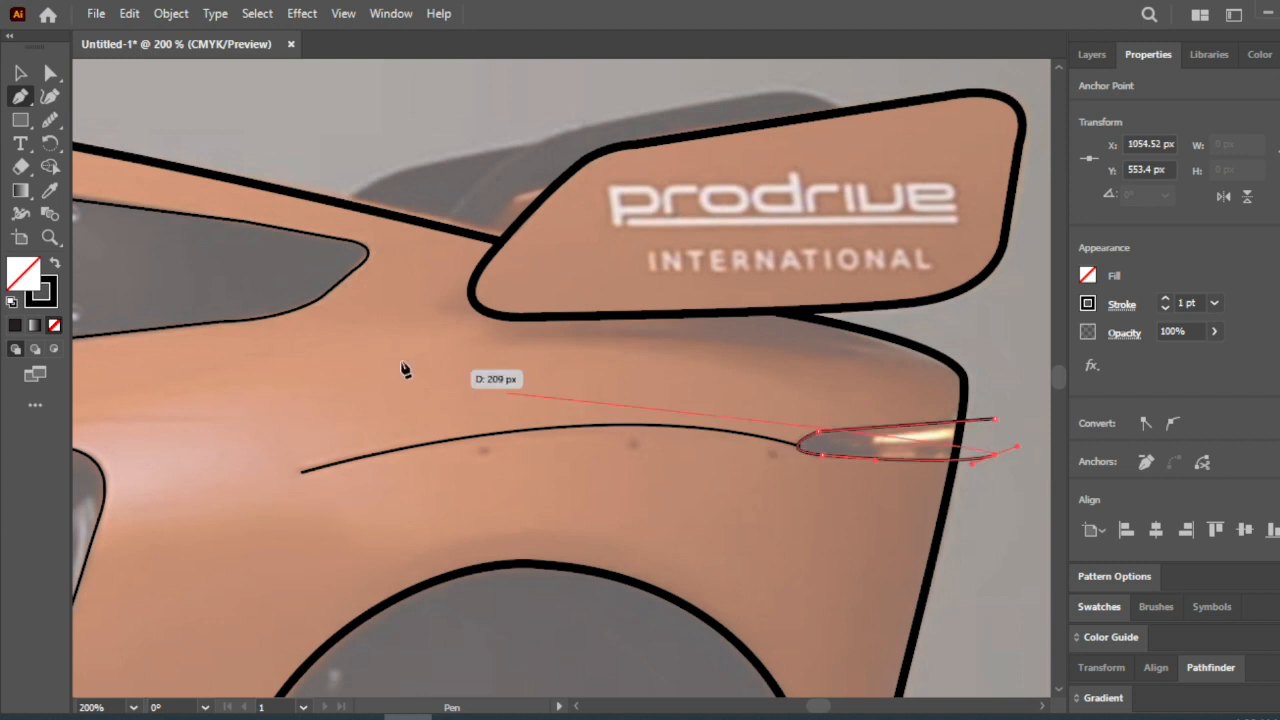
- Trace the small orange piece in front of the spoiler with an angled open path running down past the roofline
click(509, 195)
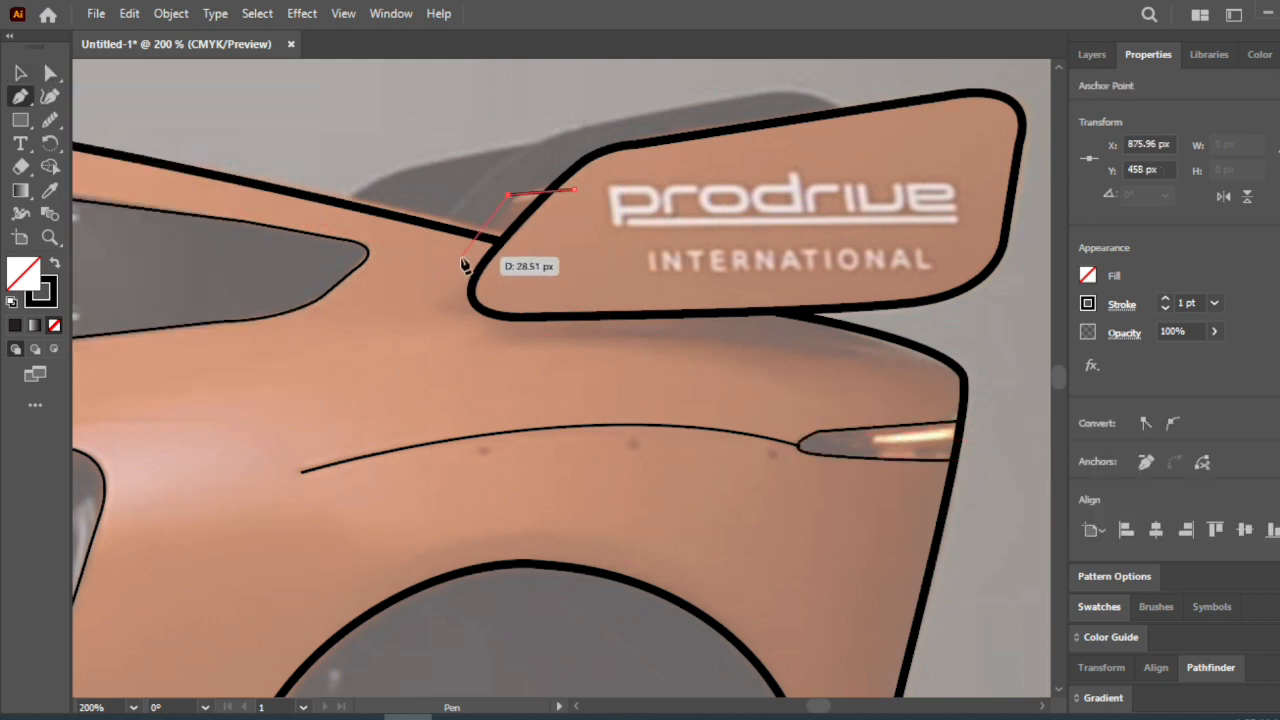
click(464, 257)
key(Escape)
- Trace the curved top edge of the dark fin from the roofline back to the spoiler, and end the path
click(328, 215)
drag(493, 152, 745, 125)
click(743, 121)
click(22, 75)
click(21, 98)
- Trace the arched upper edge of the dark panel behind the spoiler, and select all paths for the Shape Builder tool
click(855, 129)
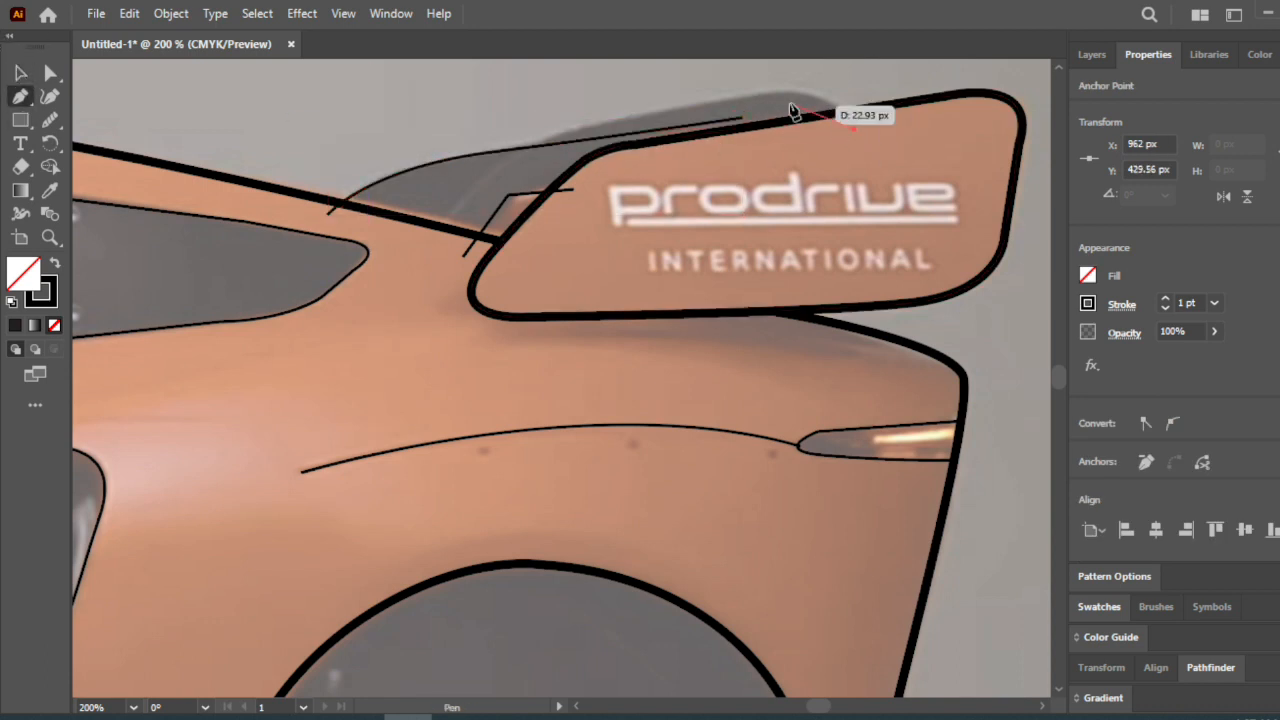
drag(725, 102, 682, 101)
drag(588, 130, 600, 132)
key(ctrl+a)
key(shift+m)
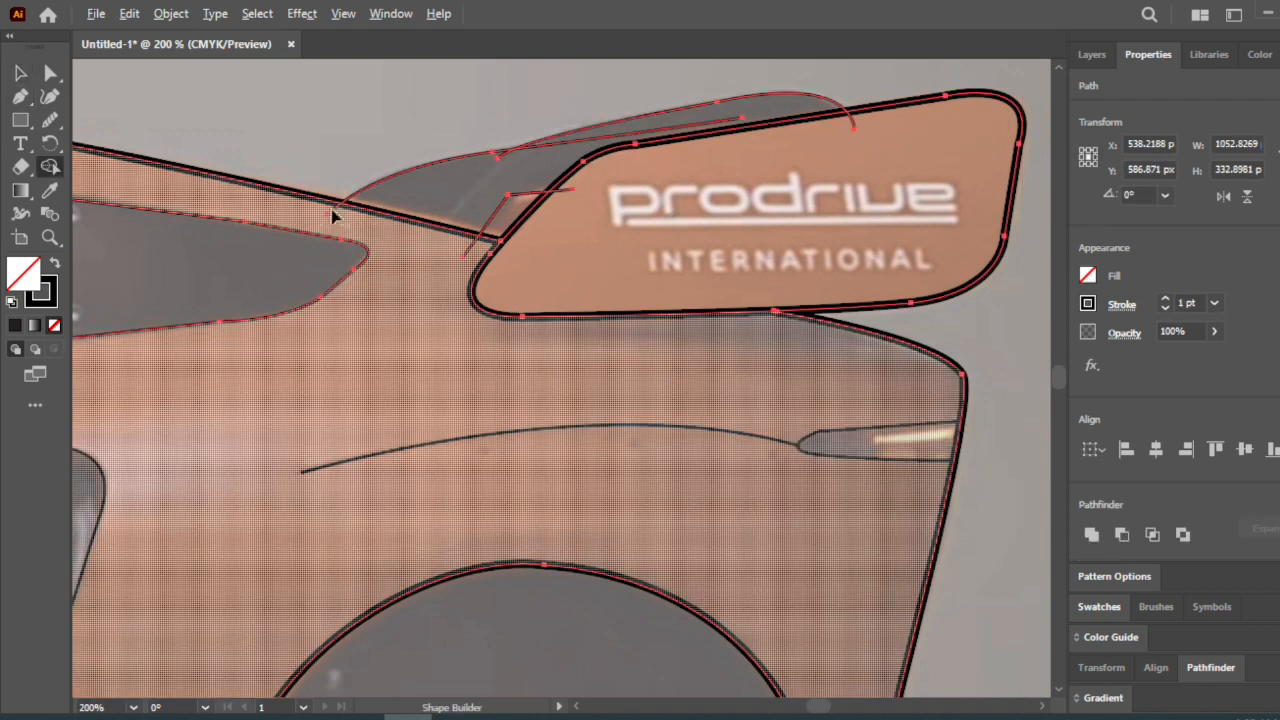
- Remove the ends of the small orange piece, fin and rear dark panel paths that overhang the spoiler, using the Shape Builder
alt+click(565, 189)
alt+click(500, 156)
alt+click(853, 123)
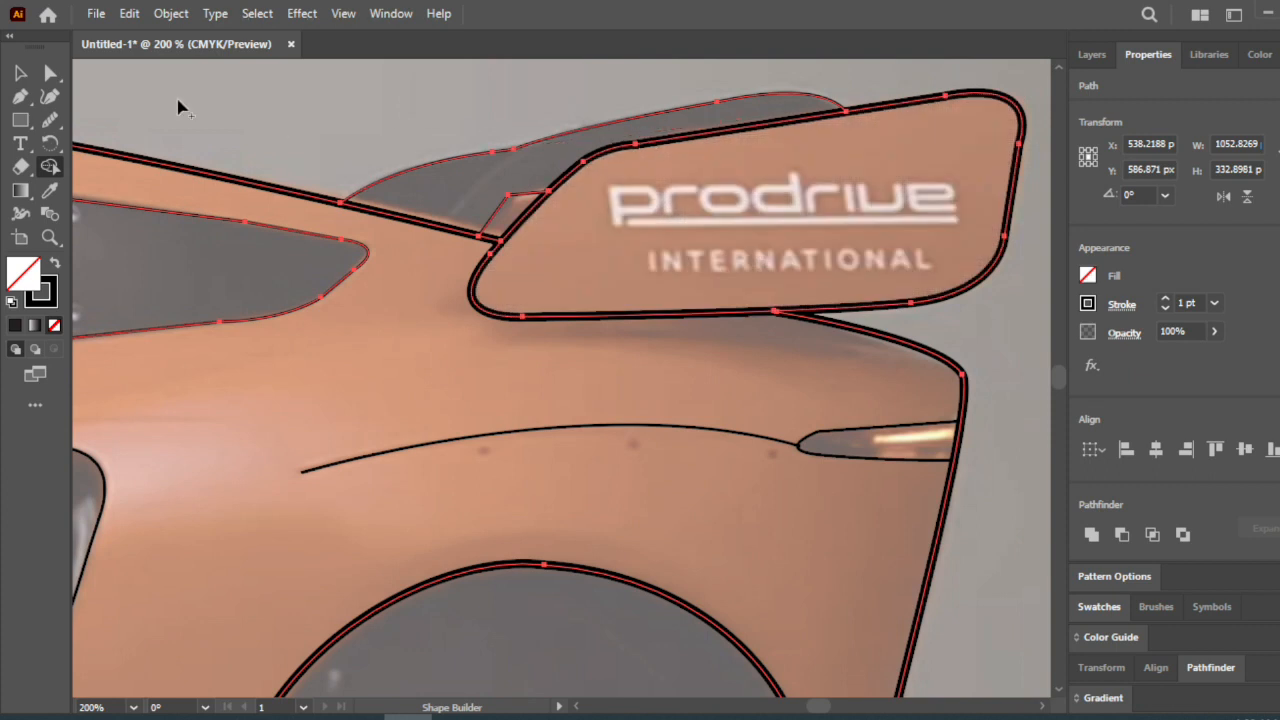
click(21, 74)
click(541, 150)
- Trace the curved mud flap behind the rear wheel with the Pen tool, and remove its path ends that overlap the body
key(p)
drag(760, 600, 858, 200)
click(971, 362)
click(996, 367)
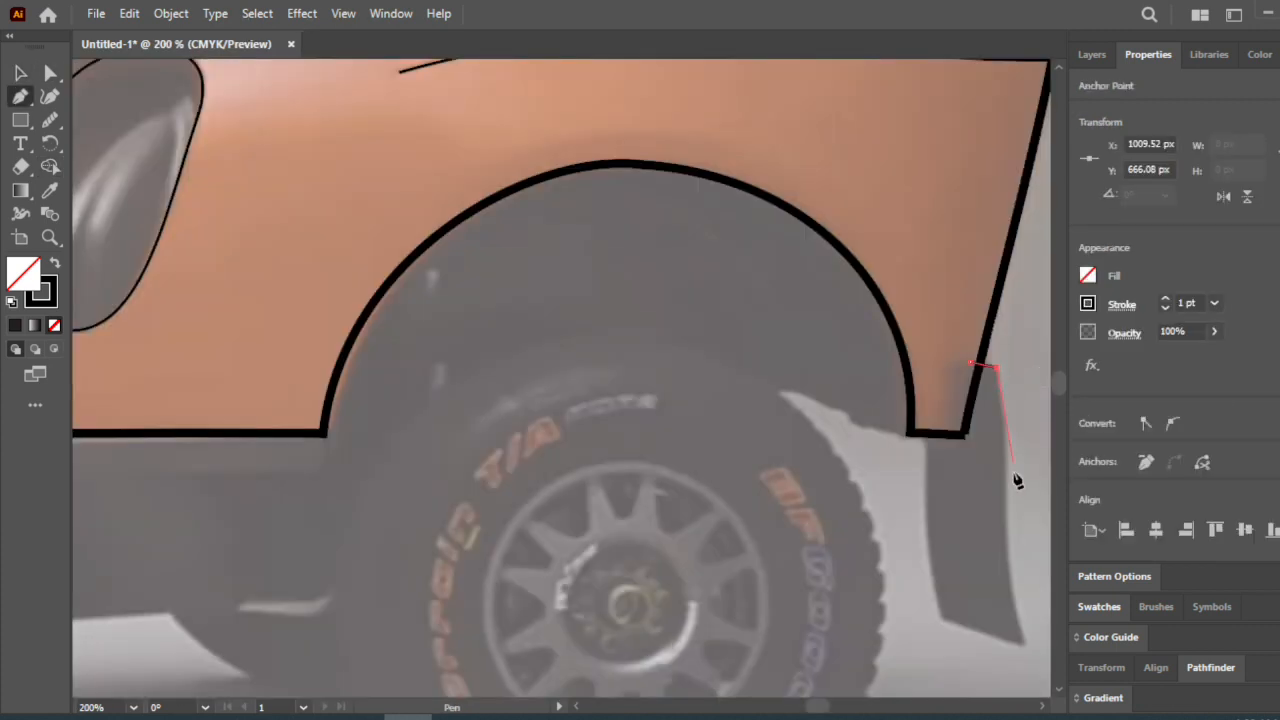
drag(1026, 643, 940, 625)
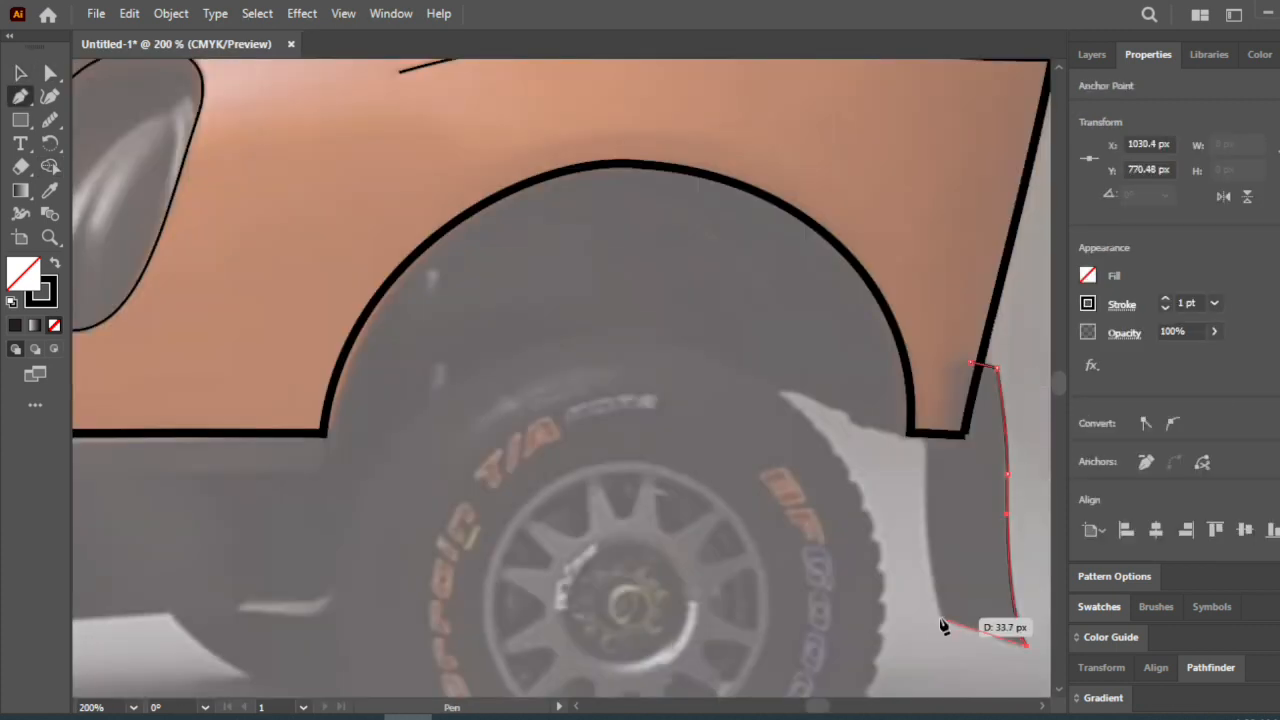
click(930, 428)
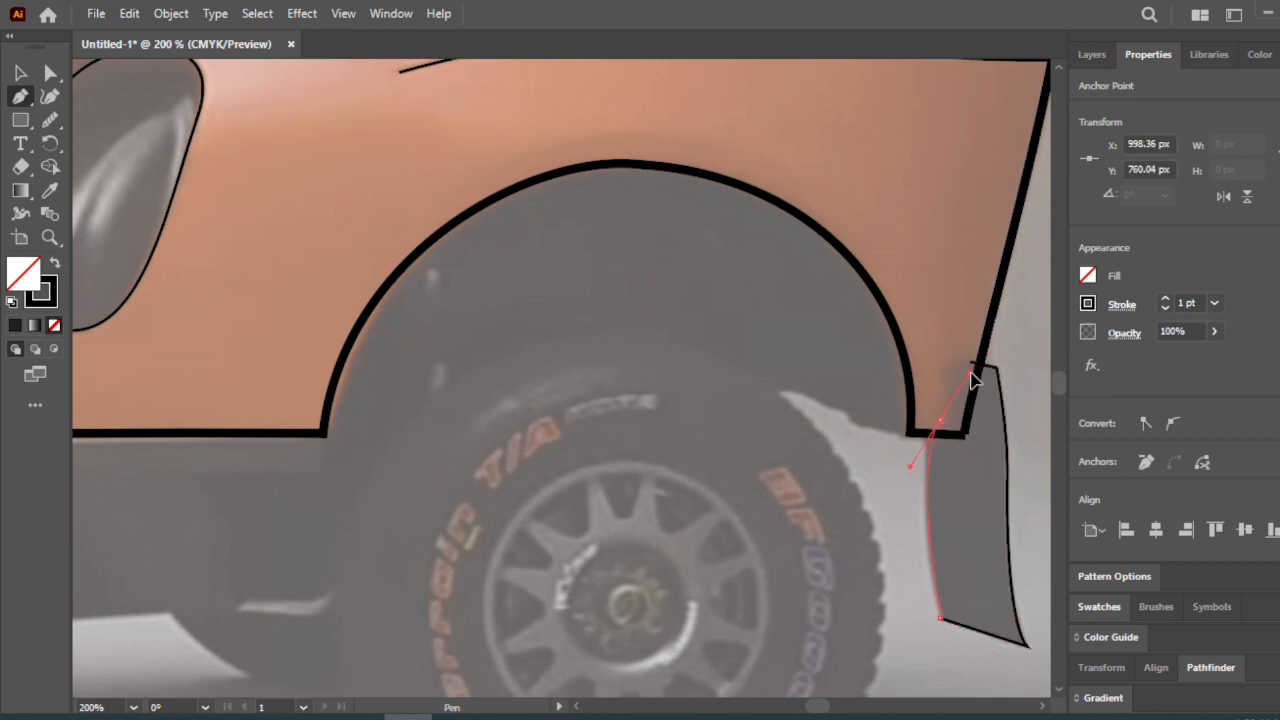
drag(969, 375, 971, 374)
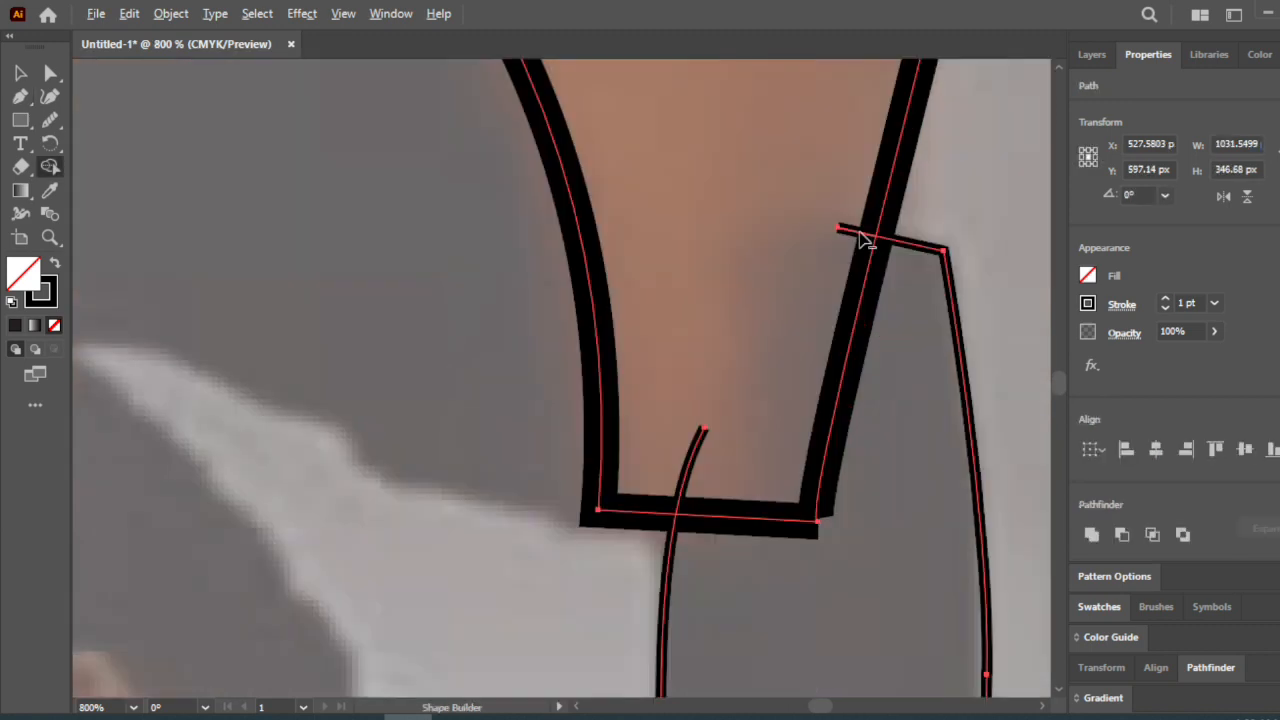
alt+click(861, 235)
alt+click(689, 465)
- Check the traced line art of the whole car by toggling the visibility of photo layer Layer 1
scroll(701, 447, down, 3)
scroll(701, 455, down, 3)
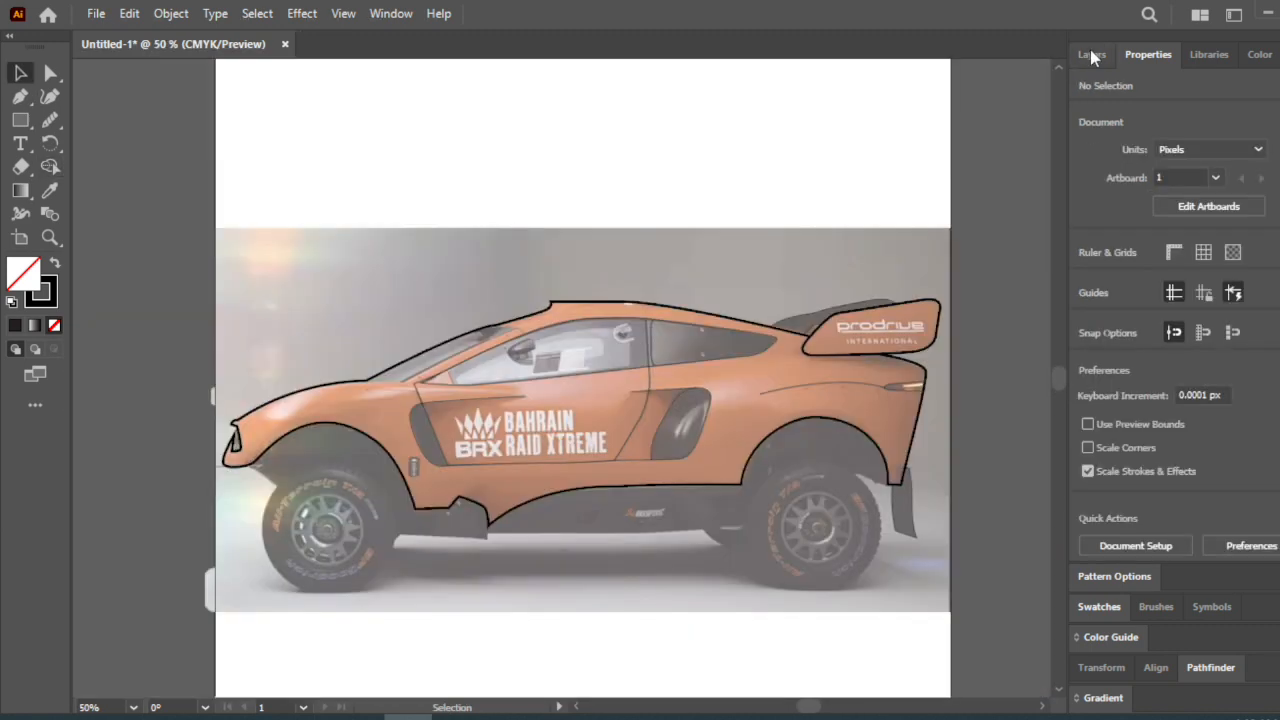
click(1091, 54)
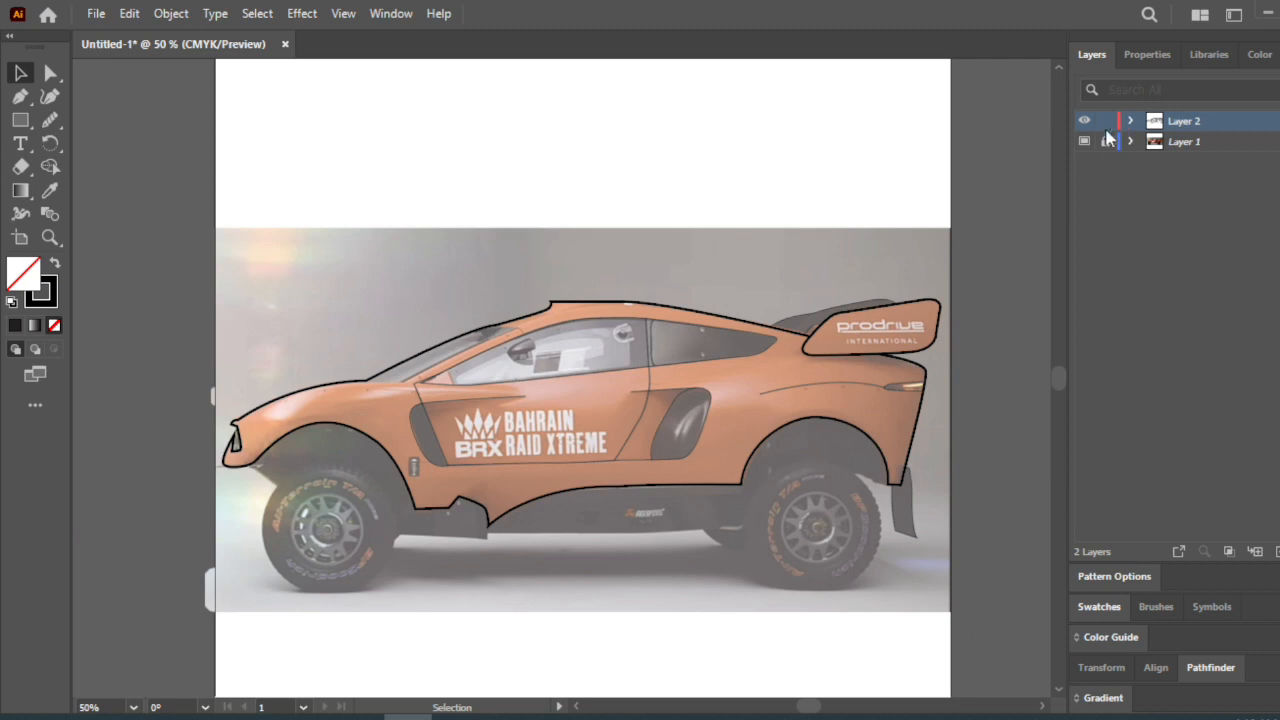
click(1084, 143)
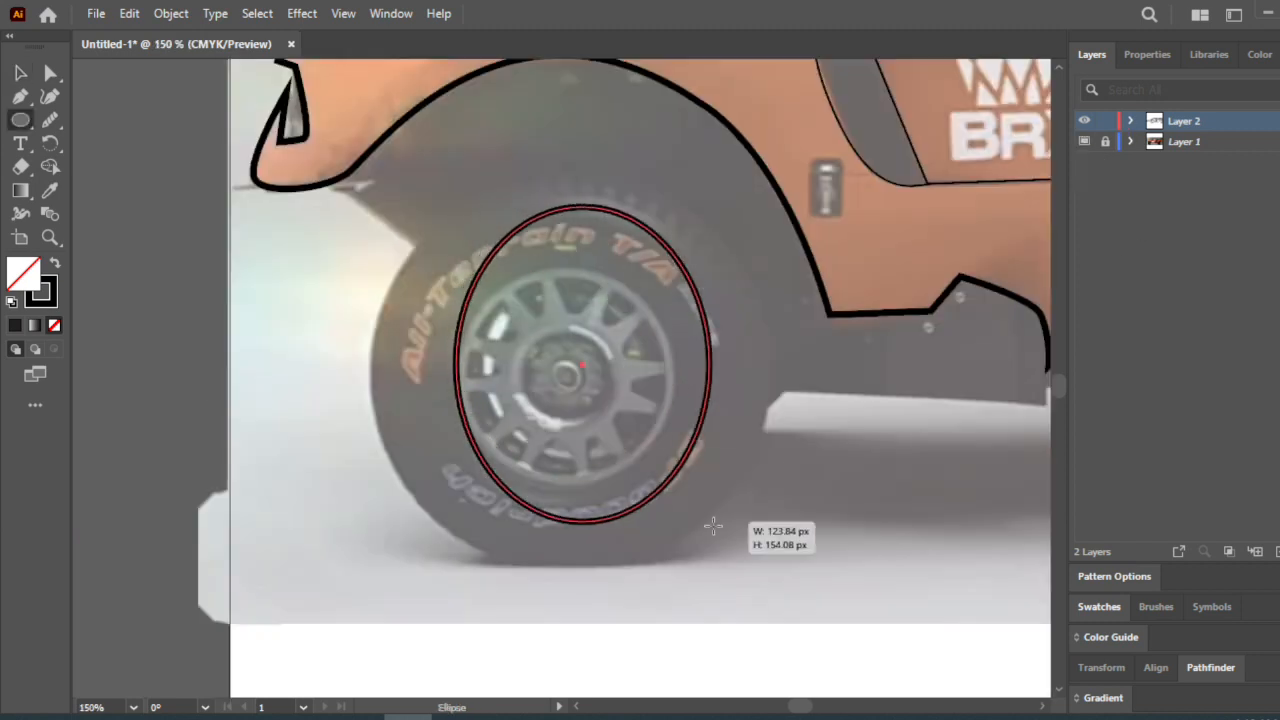
- Draw an ellipse about 196 by 193 px around the front tyre, and apply a smooth Zig Zag effect with fine, dense ridges
drag(714, 528, 812, 585)
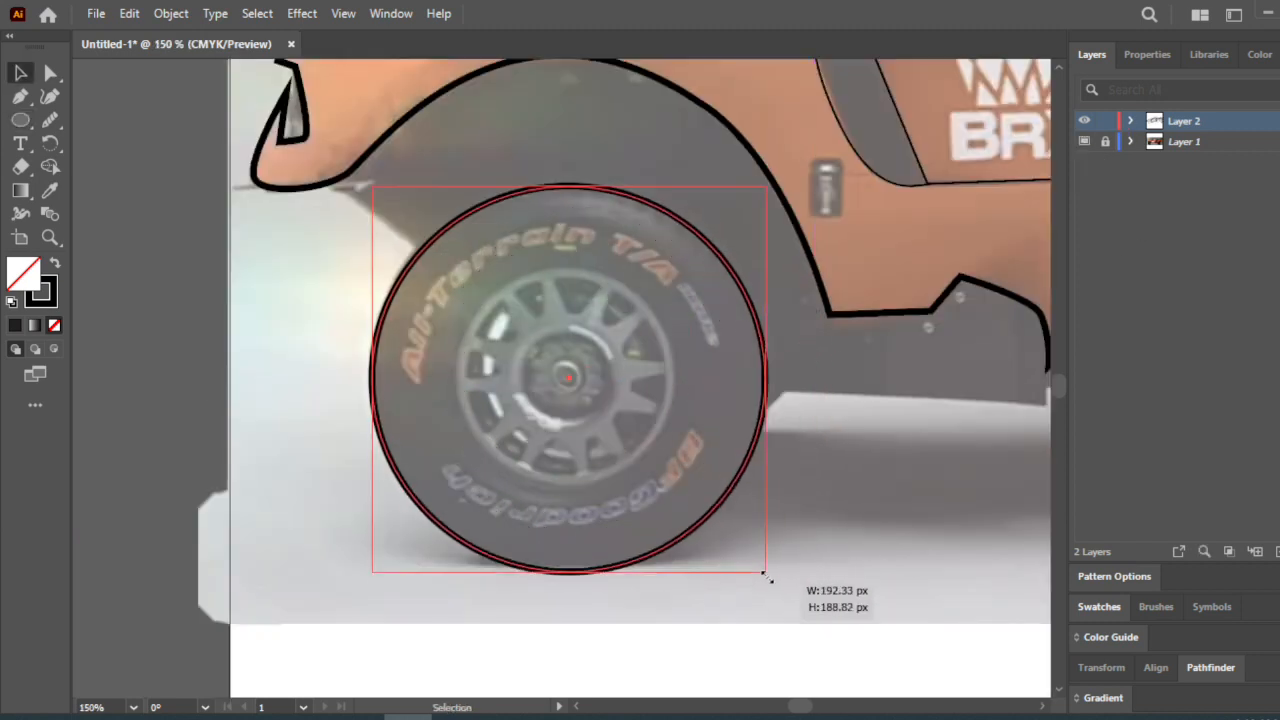
drag(767, 574, 773, 575)
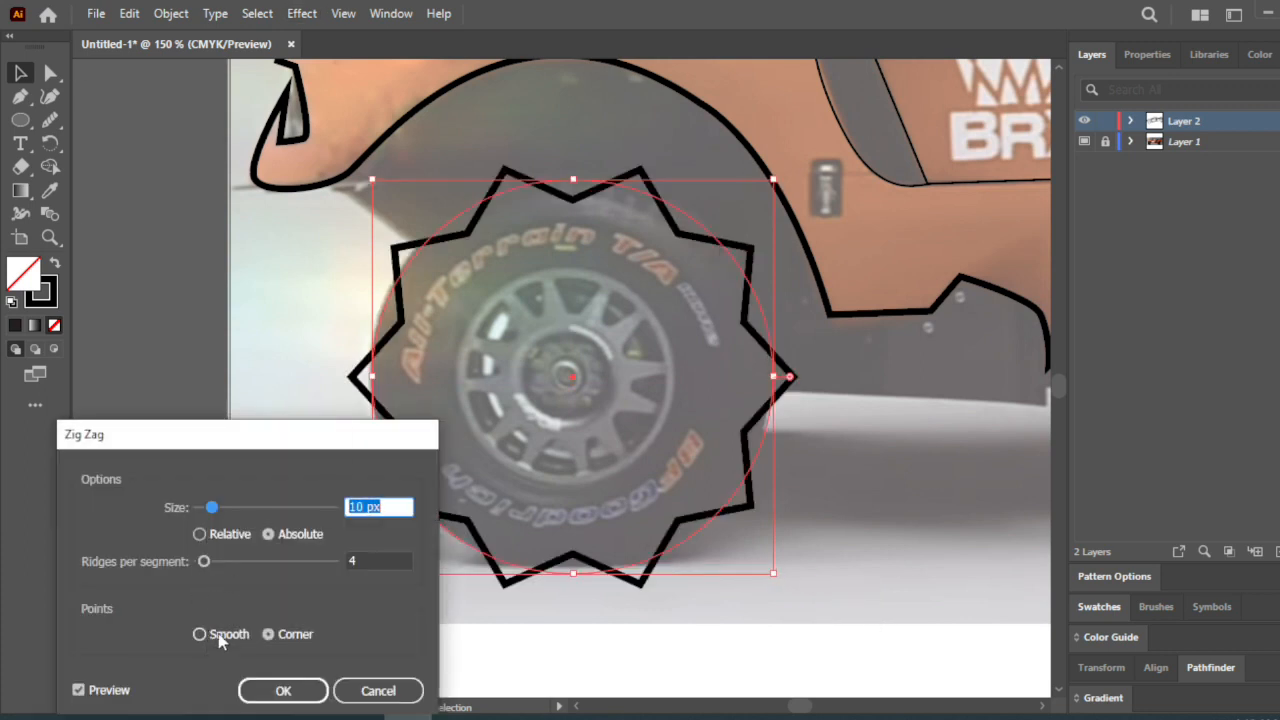
click(220, 640)
drag(204, 561, 238, 561)
mouse_move(212, 507)
mouse_down()
mouse_move(230, 508)
mouse_move(201, 508)
mouse_up()
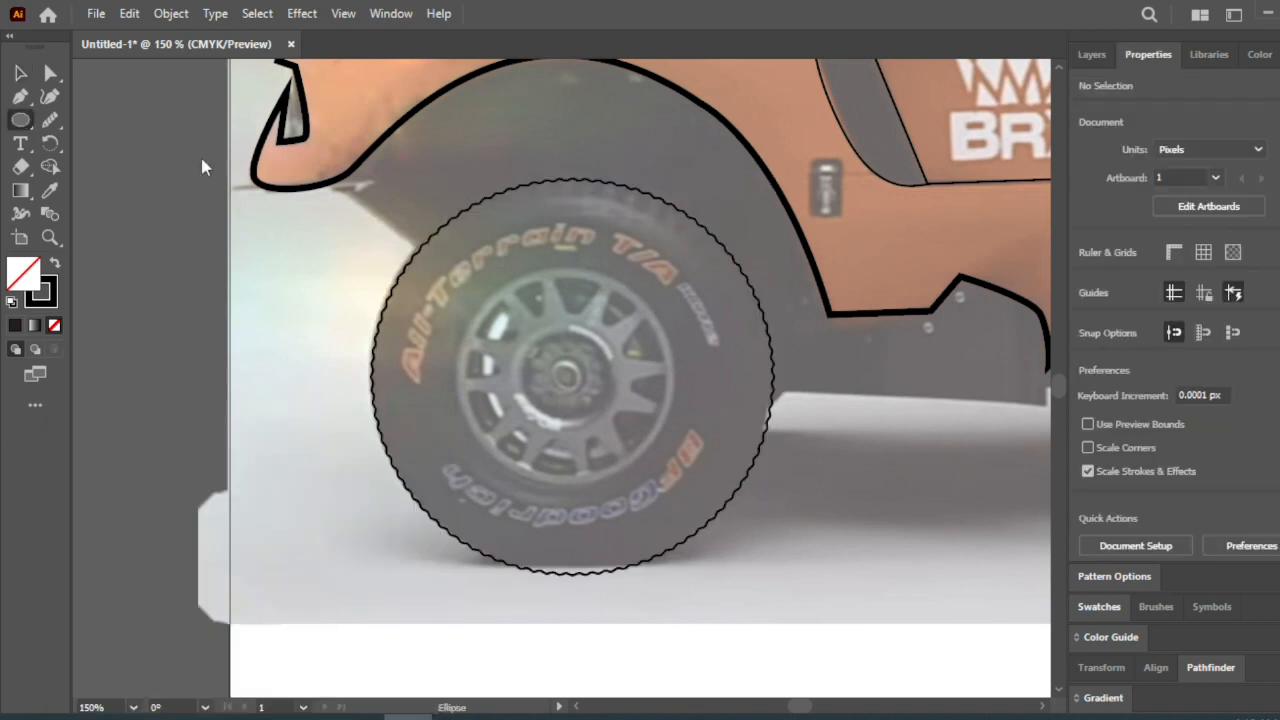
- Draw a circle about 107 px wide around the front wheel's rim, with smaller circles inside for the rim's inner edge and the hub
drag(482, 244, 741, 484)
click(1278, 365)
click(20, 74)
drag(468, 274, 457, 264)
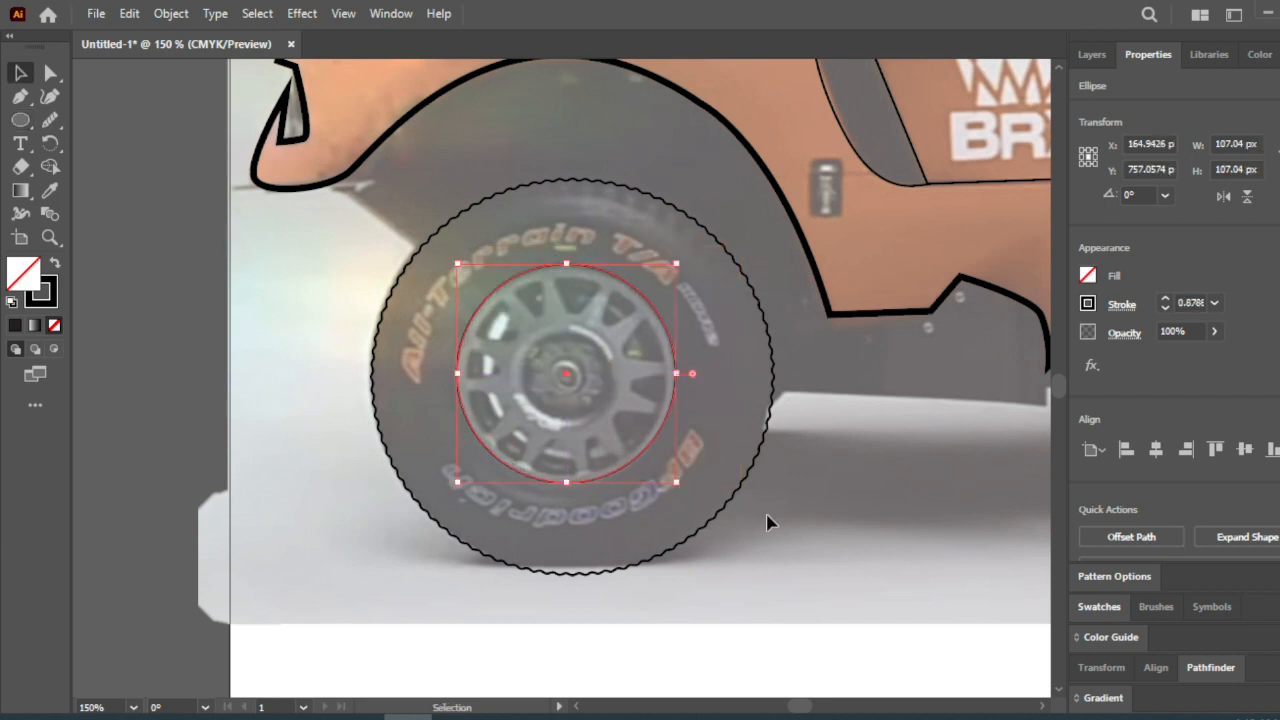
drag(674, 480, 645, 440)
- Draw a tapered, rounded triangle over the opening between the upper spokes of the front wheel with the Polygon tool
right_click(21, 120)
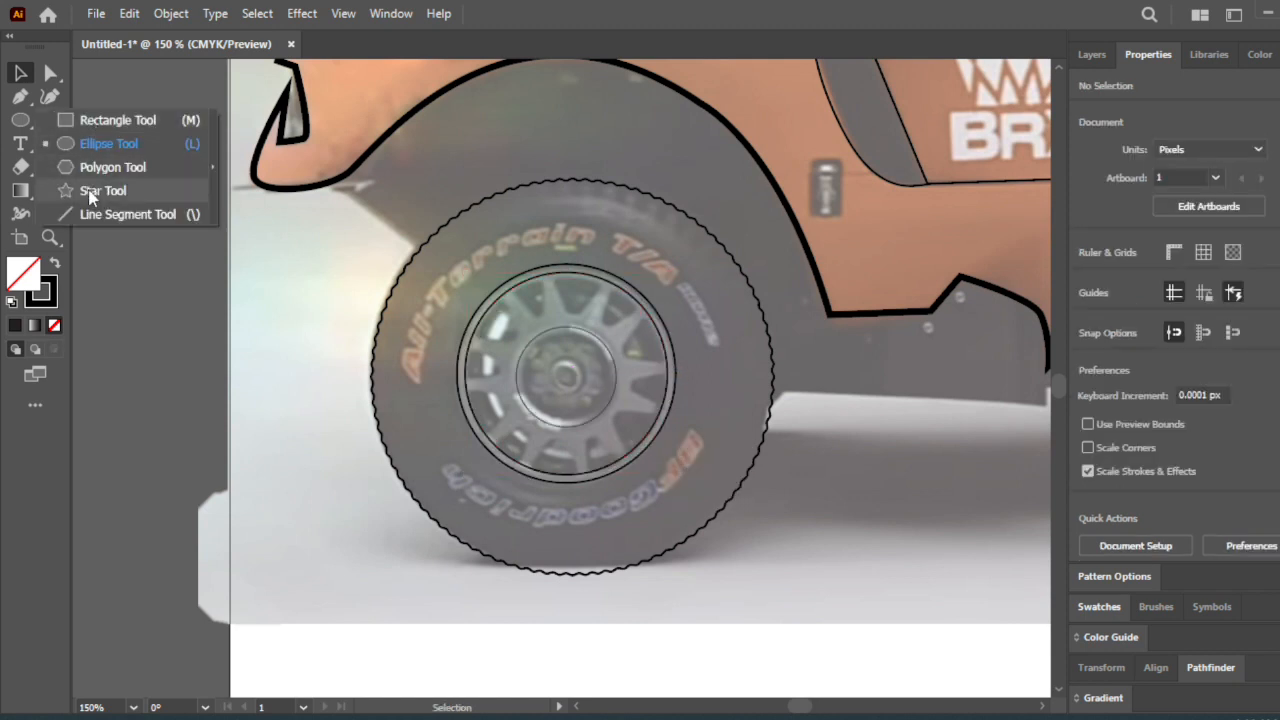
click(104, 167)
mouse_move(247, 263)
mouse_down()
mouse_move(277, 314)
mouse_move(258, 288)
mouse_move(272, 306)
mouse_move(258, 300)
mouse_move(258, 274)
mouse_up()
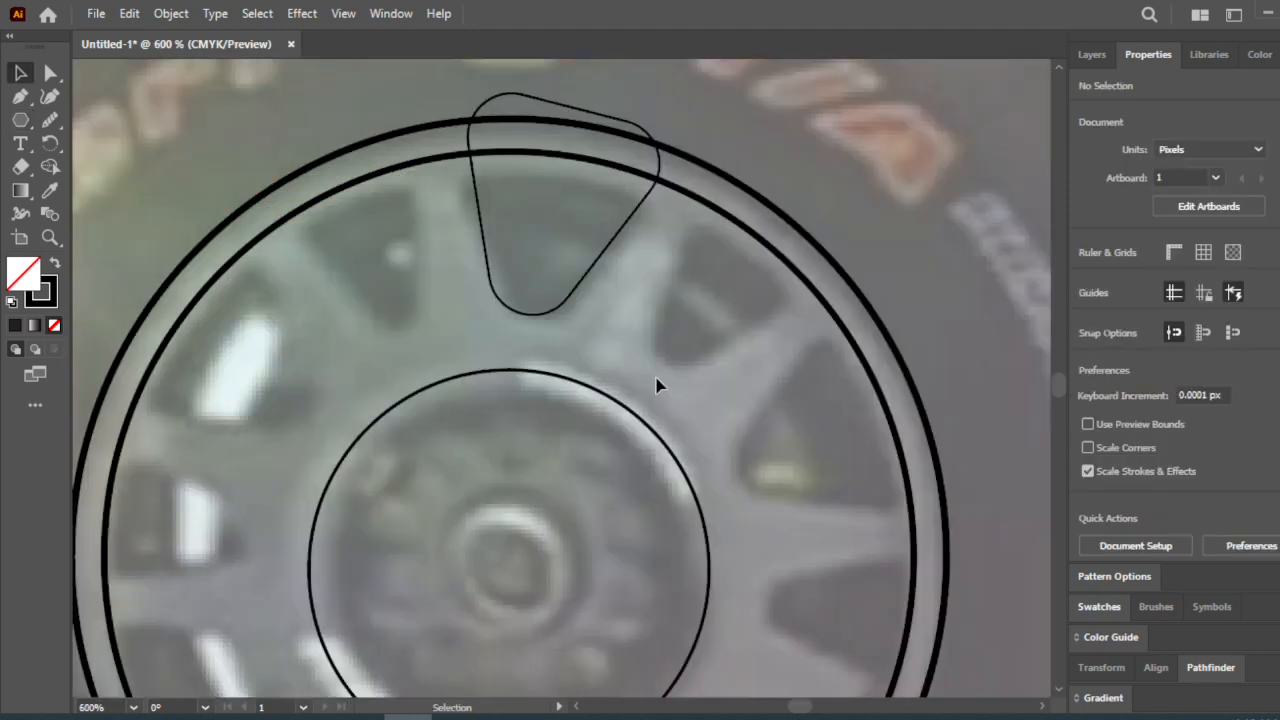
scroll(656, 378, up, 1)
scroll(656, 378, down, 3)
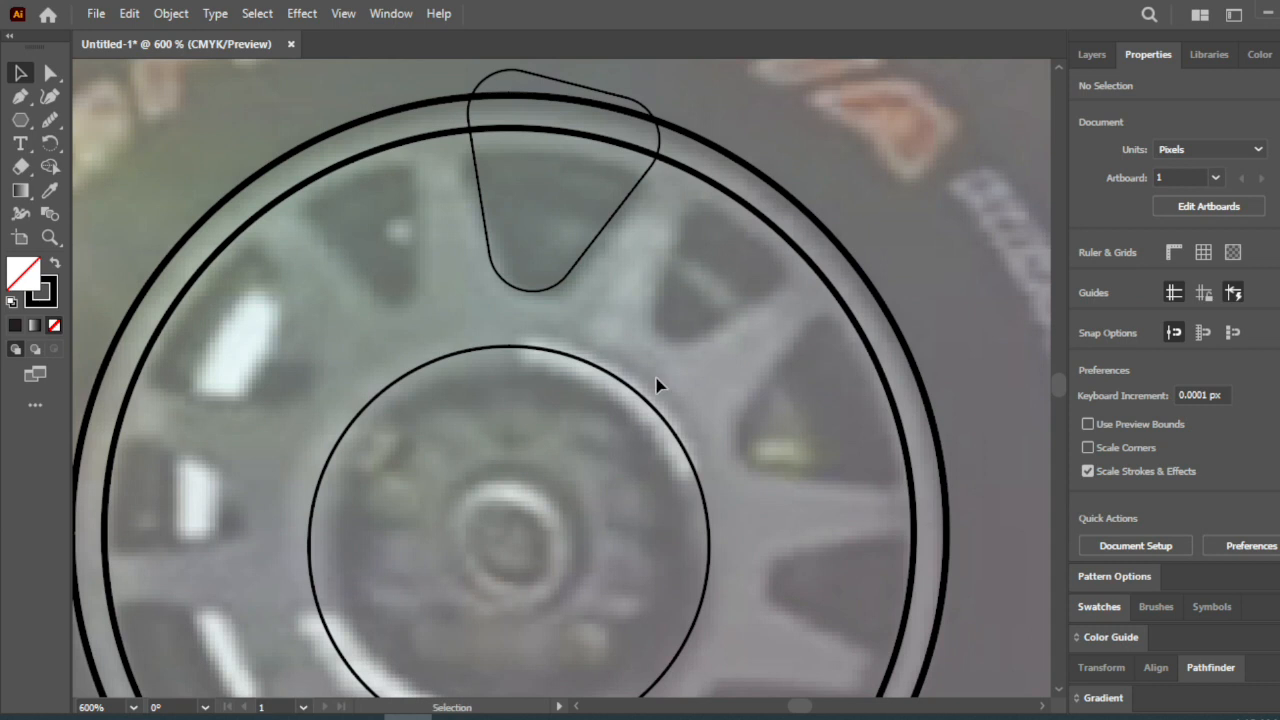
scroll(656, 378, up, 1)
scroll(654, 380, down, 2)
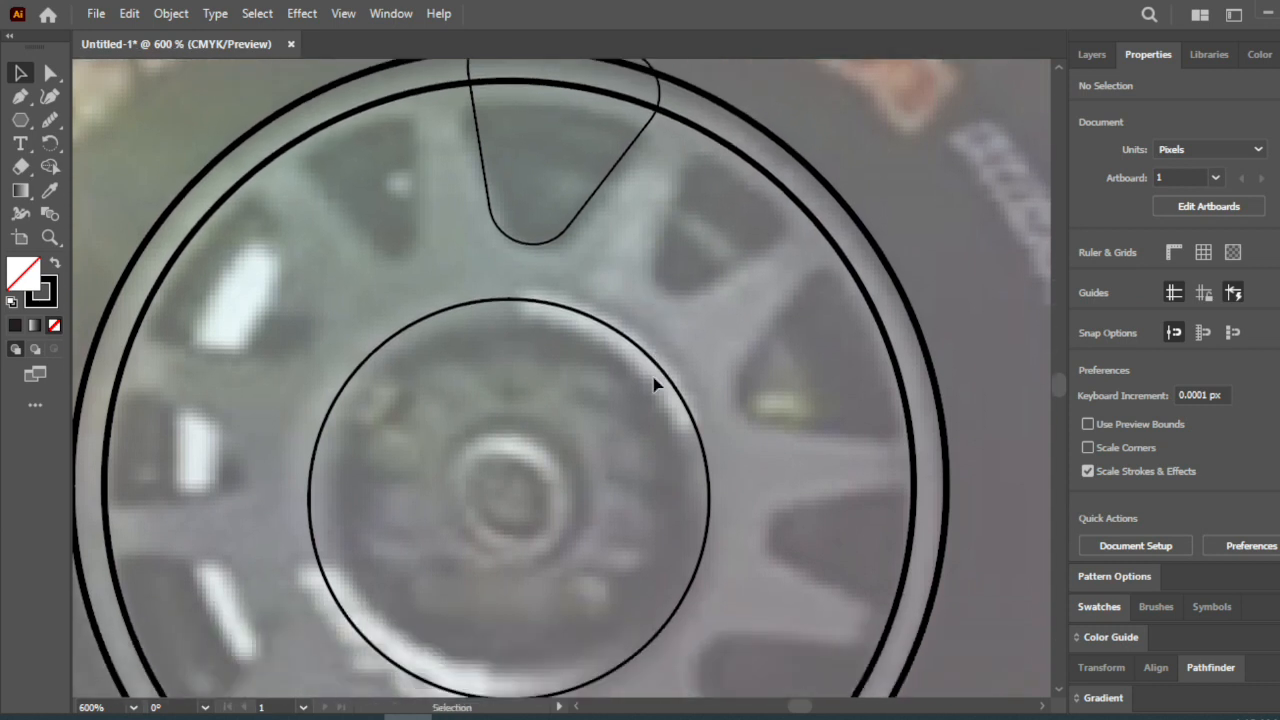
scroll(606, 380, down, 2)
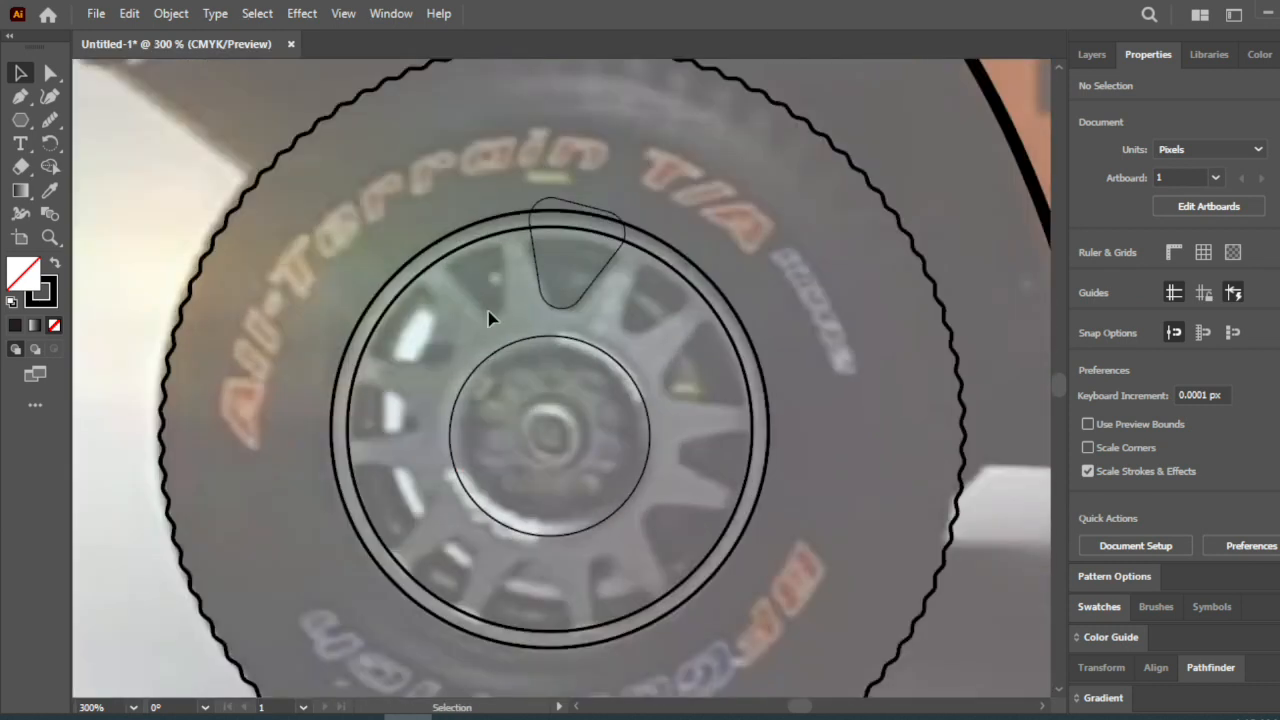
- Rotate a copy of the spoke opening by about -29.44° around the wheel centre, and repeat it until the ring has eleven copies
drag(599, 285, 670, 334)
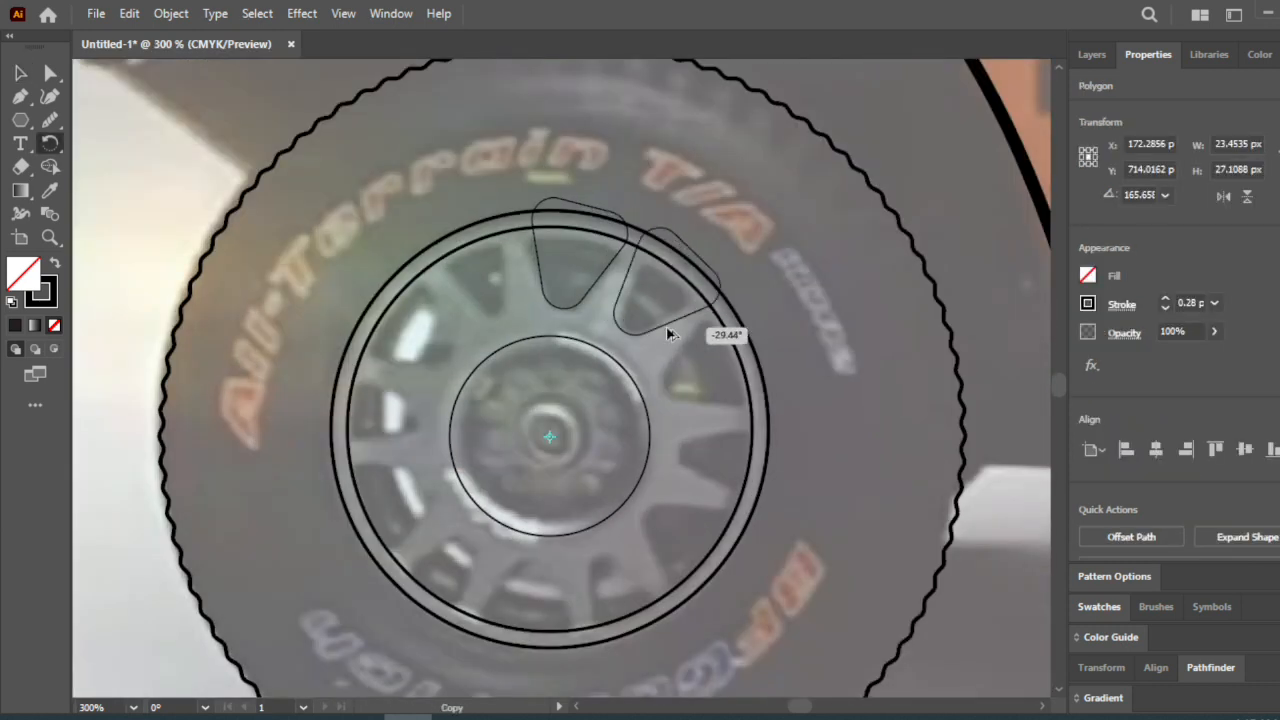
key(ctrl+d)
key(ctrl+d)
key(ctrl+d)
key(ctrl+d)
key(ctrl+d)
key(ctrl+d)
key(ctrl+d)
key(ctrl+d)
key(ctrl+d)
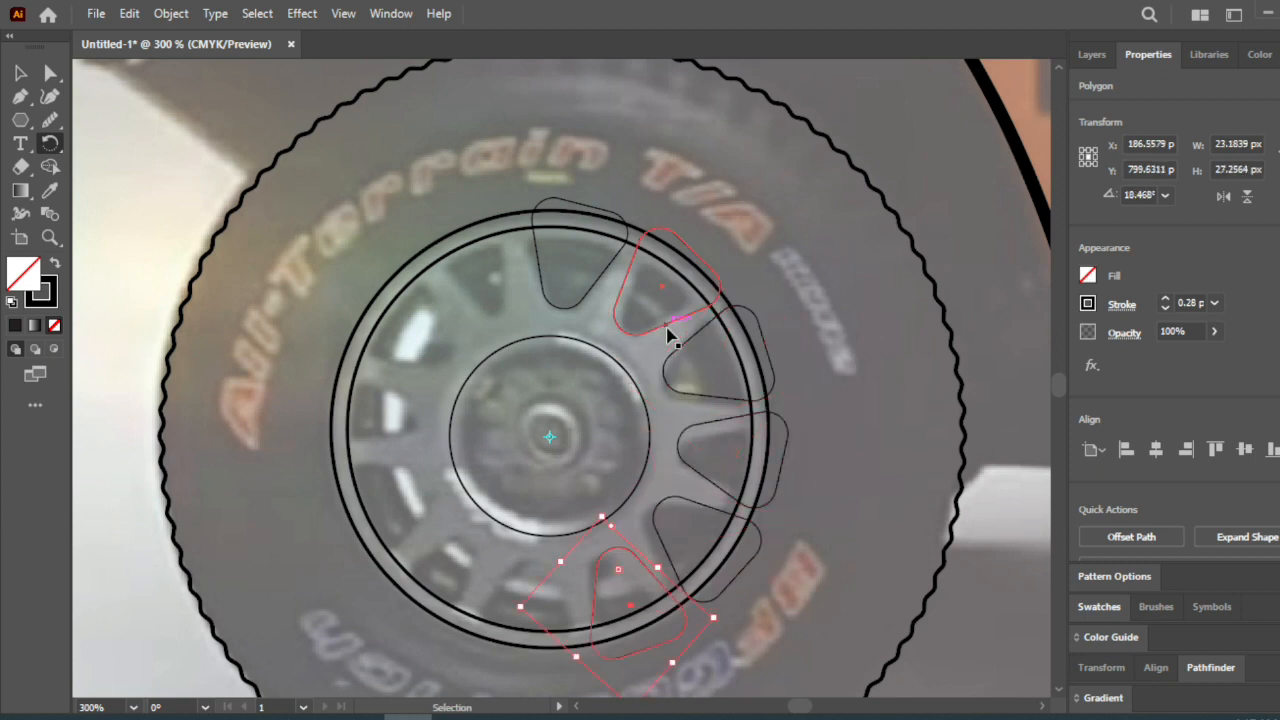
key(ctrl+d)
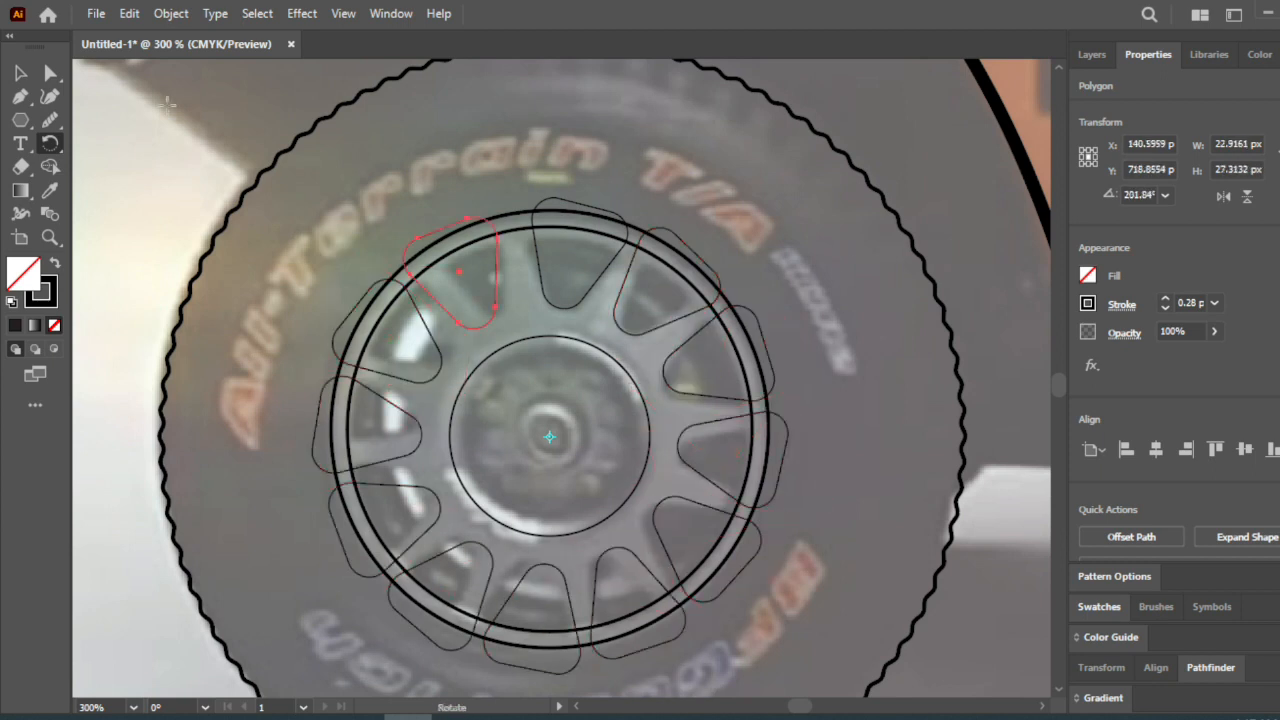
- Select all paths and remove the parts of the spoke openings that stick out past the rim's inner circle with the Shape Builder
key(ctrl+a)
key(shift+m)
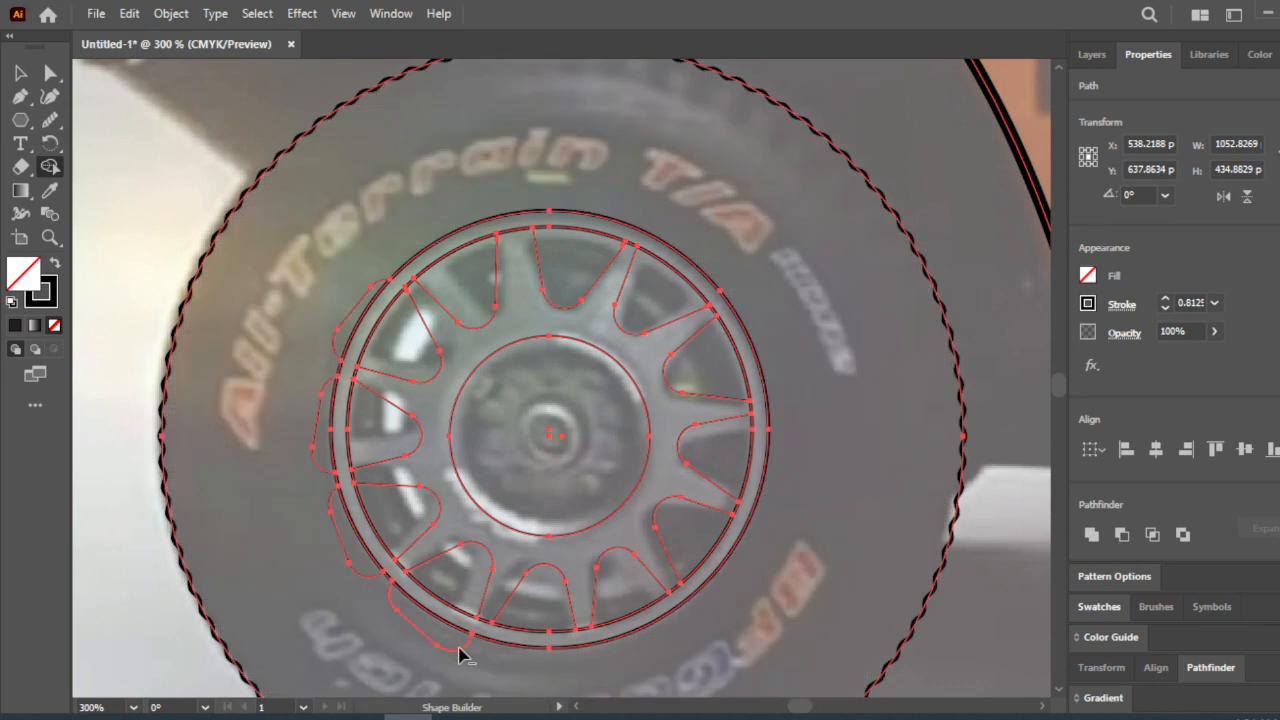
alt+click(370, 578)
alt+click(321, 469)
alt+click(339, 360)
click(20, 74)
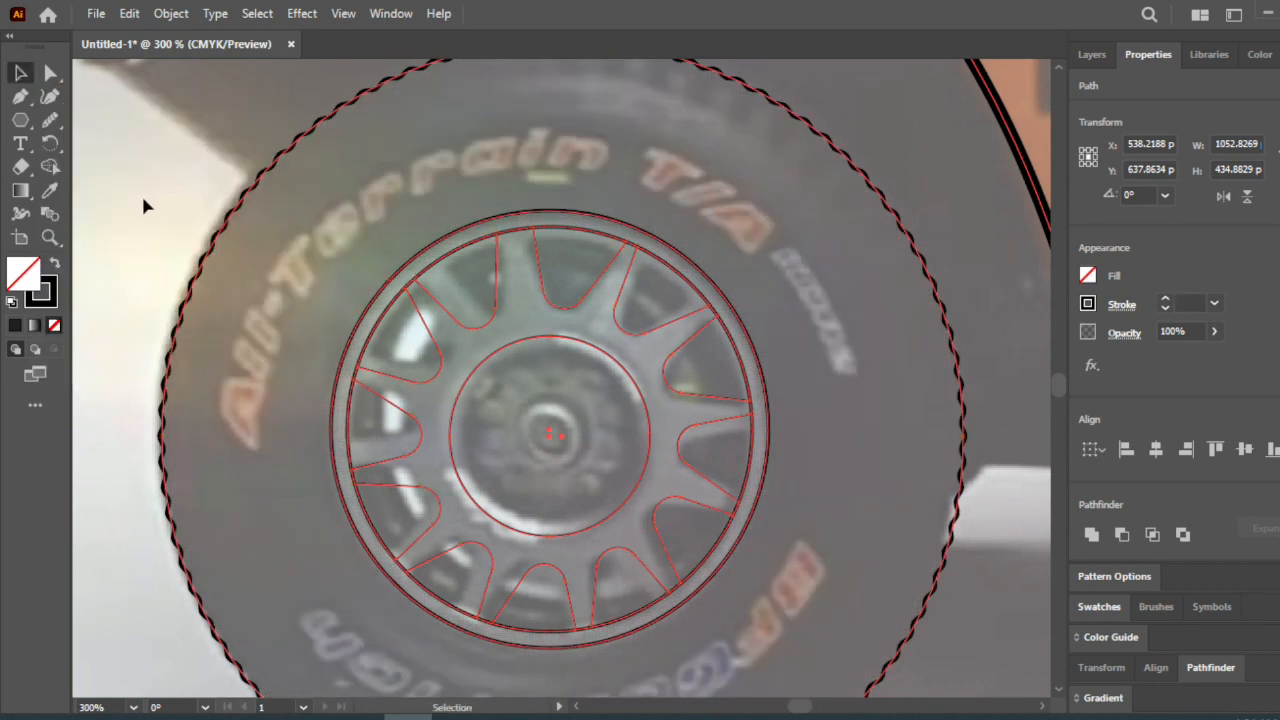
click(143, 199)
- Duplicate the front wheel's hub circle and scale the copies down to trace the hub's inner rings
scroll(130, 213, down, 2)
scroll(108, 395, up, 2)
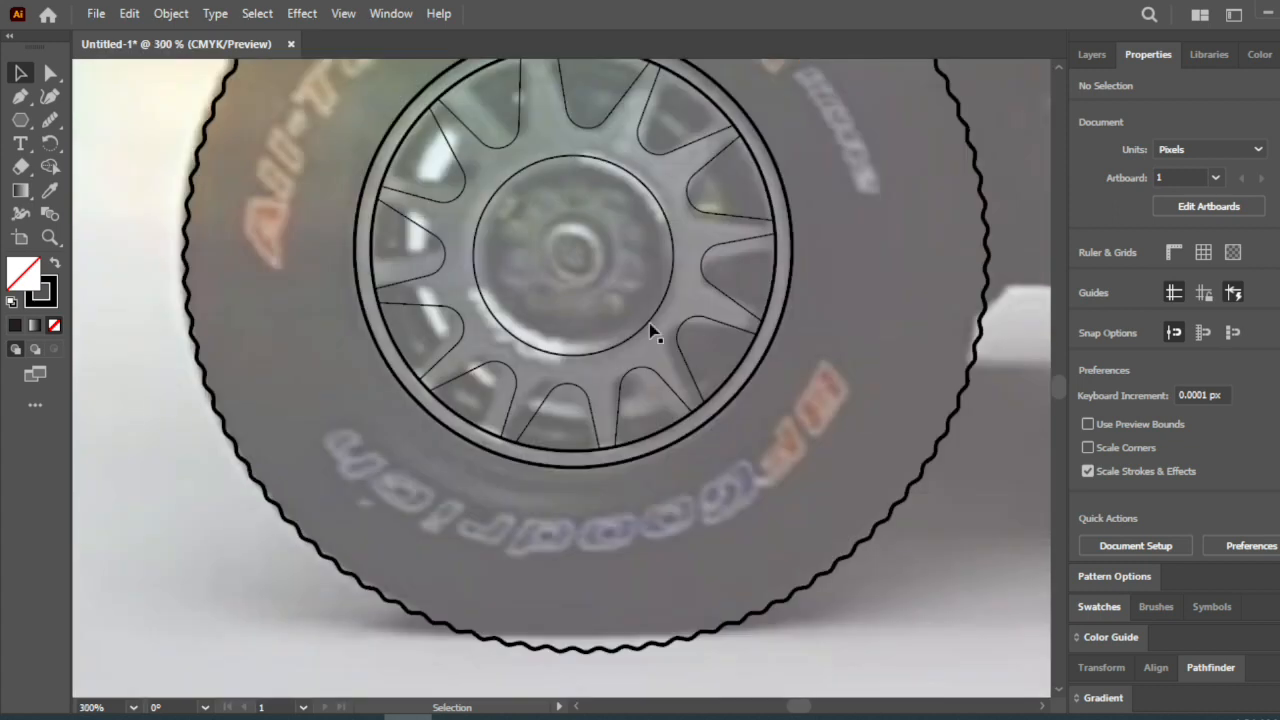
scroll(649, 325, up, 3)
drag(666, 346, 651, 328)
scroll(610, 318, up, 1)
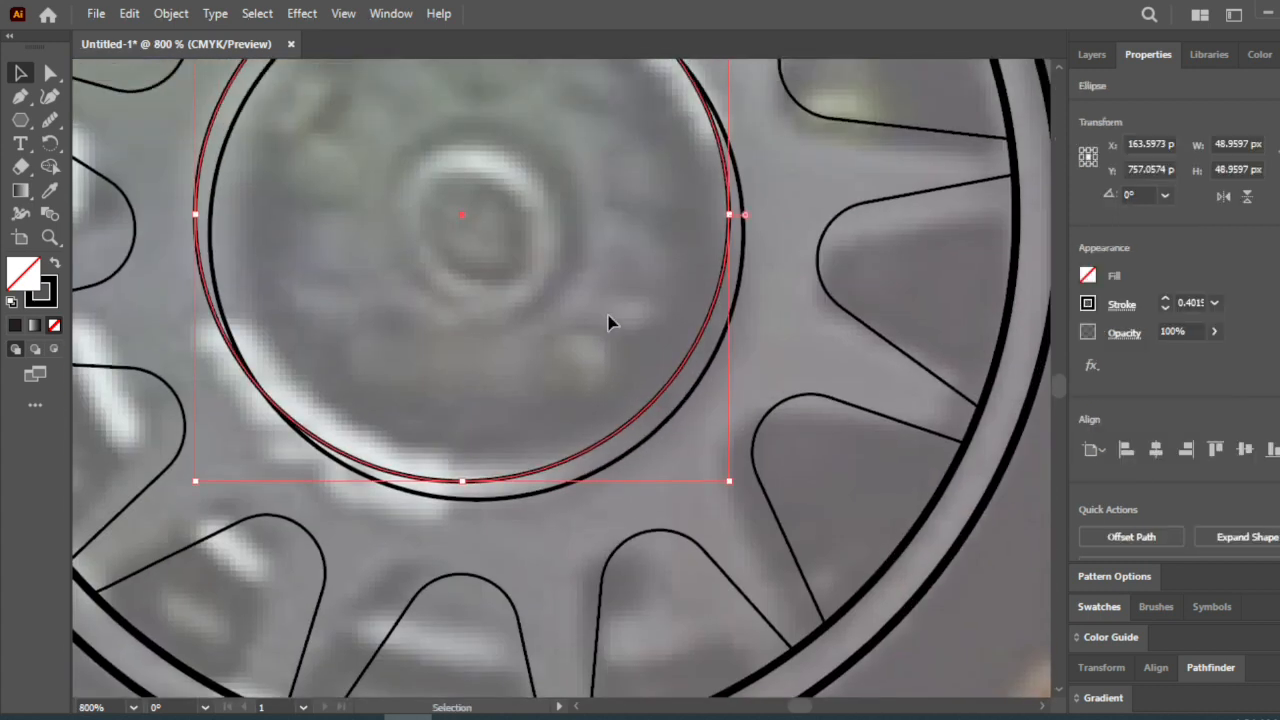
scroll(610, 322, down, 1)
drag(680, 460, 645, 410)
drag(577, 338, 589, 365)
click(547, 337)
drag(653, 411, 525, 326)
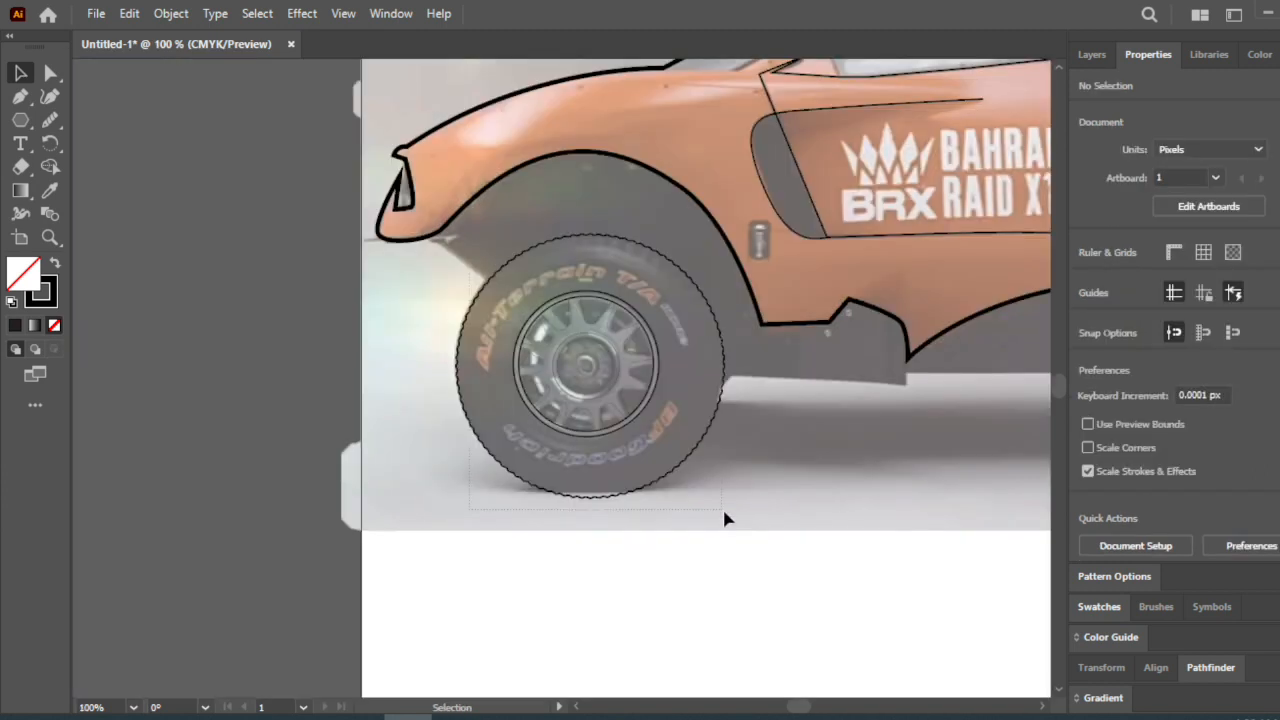
- Place a copy of the complete front wheel over the rear wheel, and toggle the photo layer to check the line art
key(ctrl+a)
scroll(763, 517, down, 3)
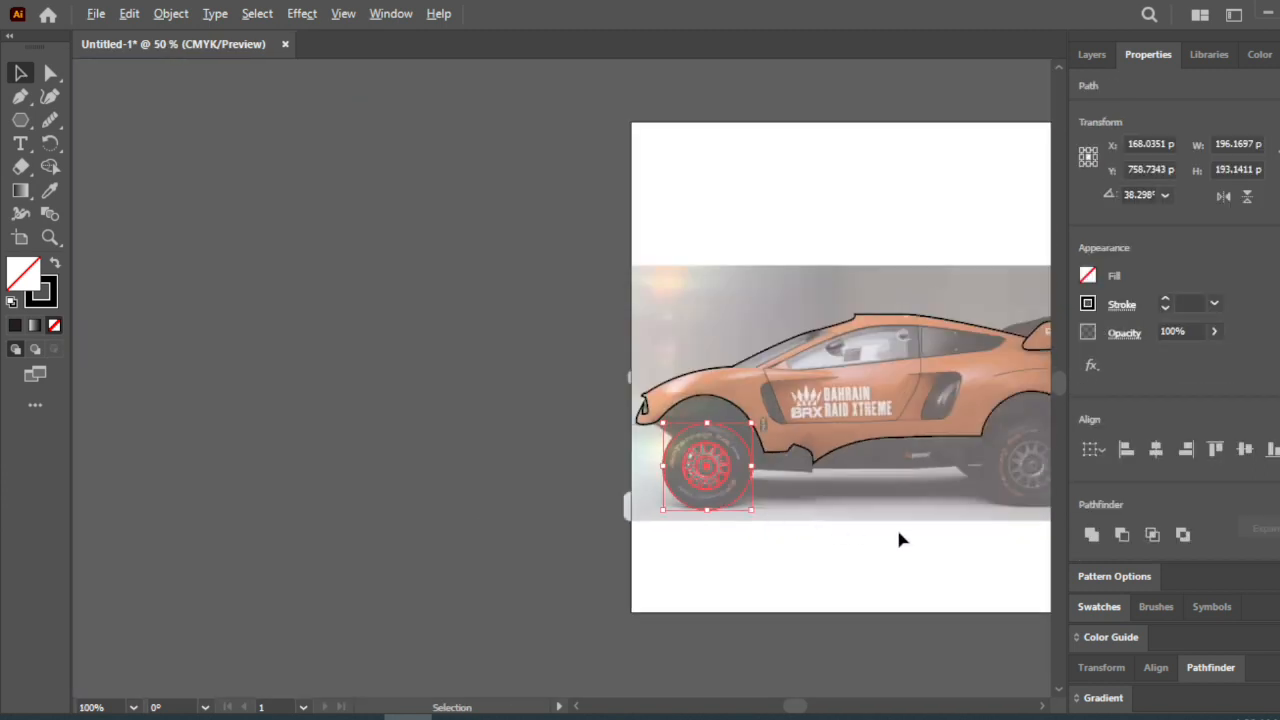
scroll(870, 532, right, 2)
drag(503, 496, 837, 505)
scroll(837, 505, up, 5)
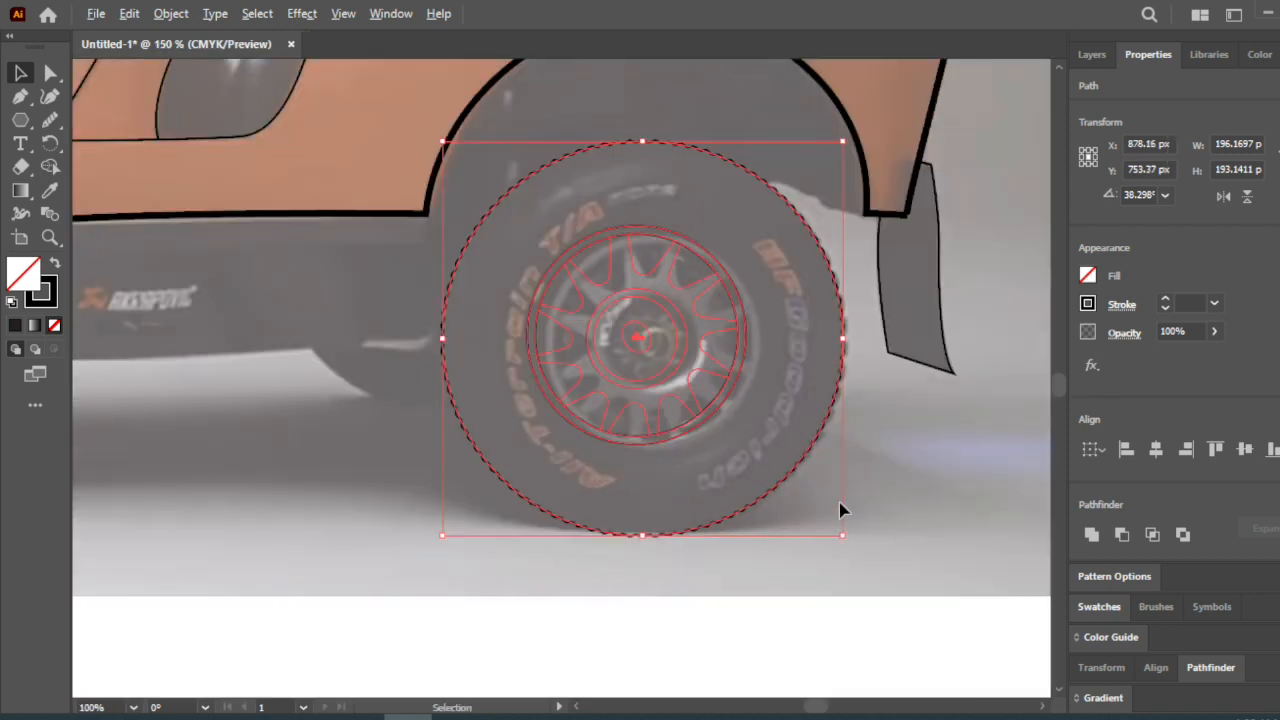
right_click(788, 478)
click(864, 400)
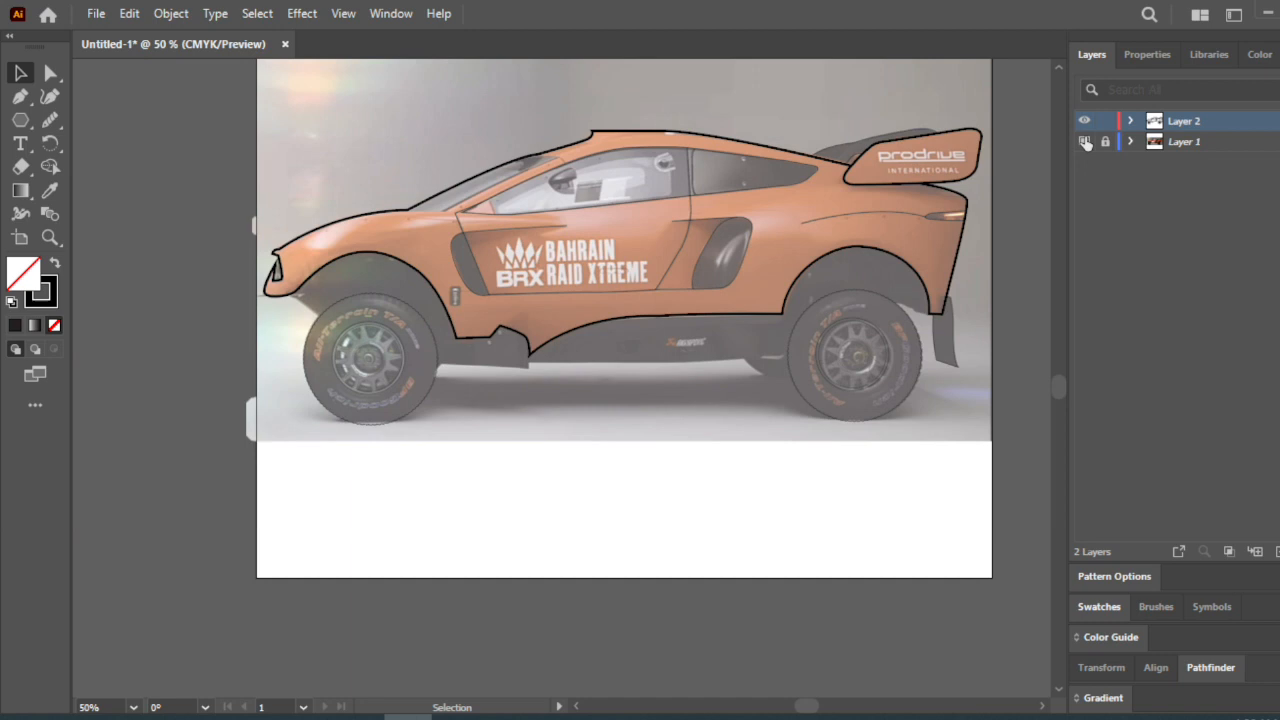
click(1085, 142)
- Trace the slanted edge of the dark panel from under the nose into the front tyre, and trim the path inside the tyre
click(208, 279)
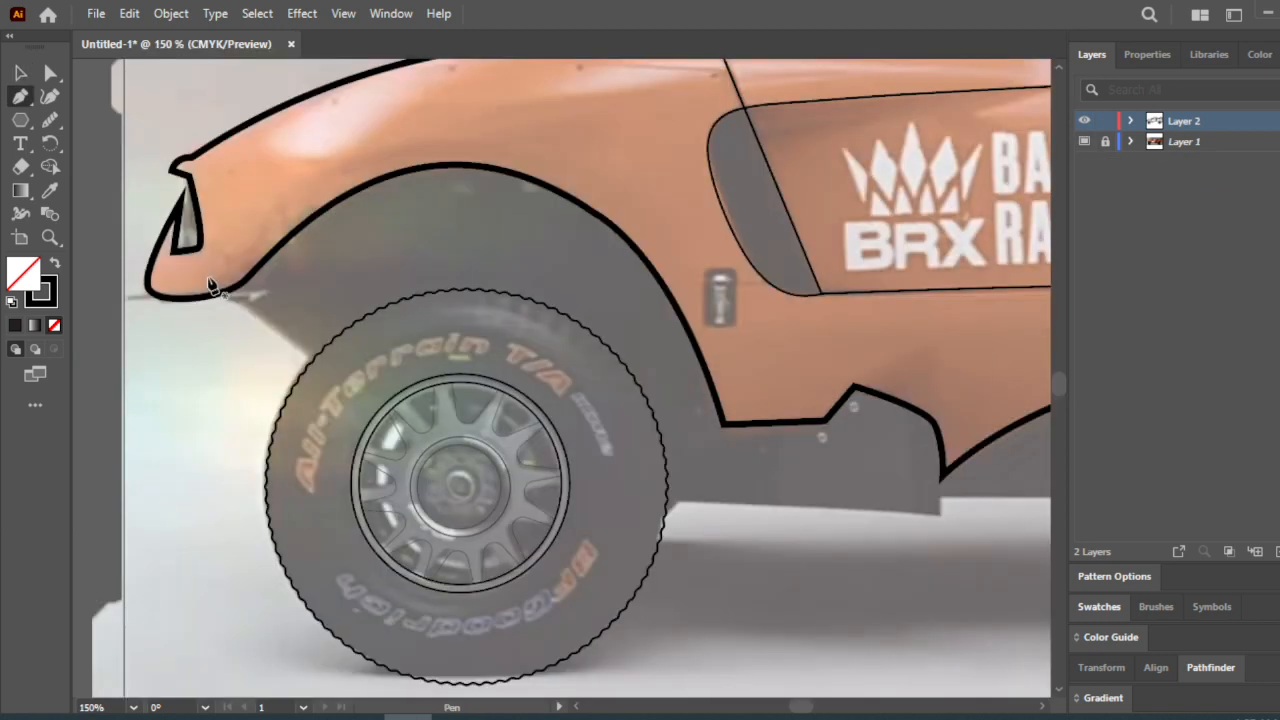
drag(330, 368, 363, 363)
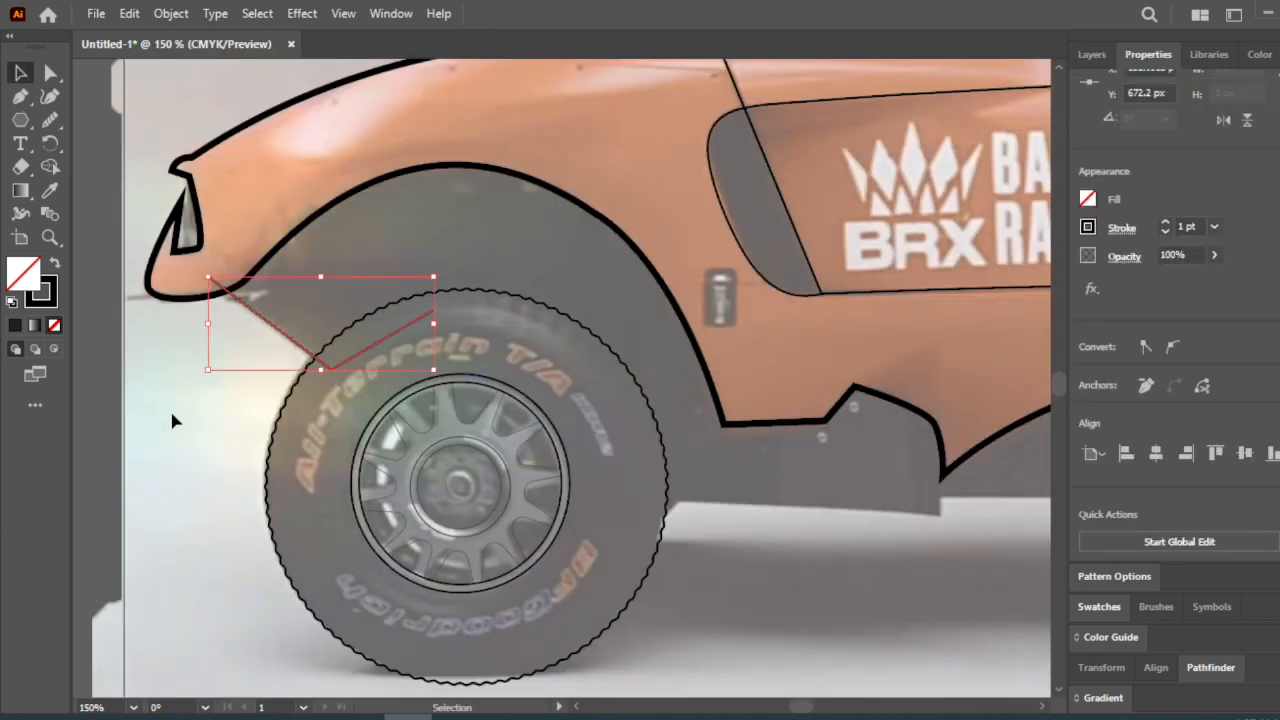
key(ctrl+a)
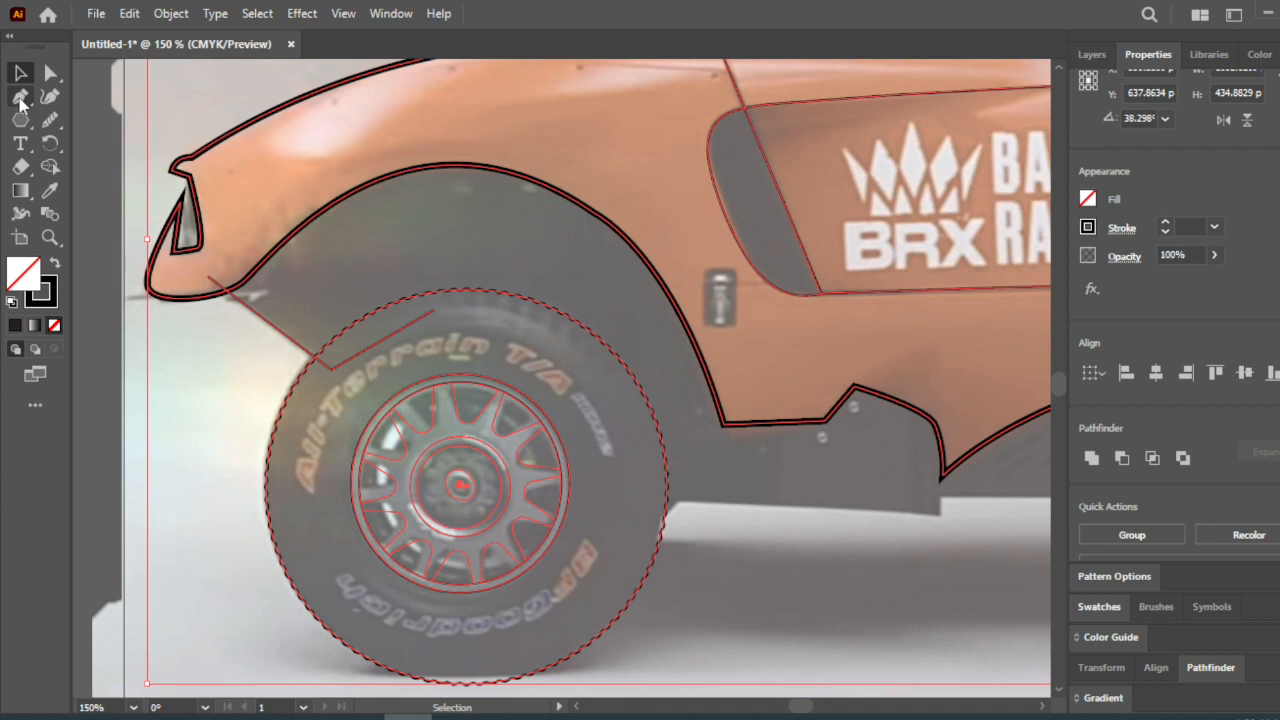
click(56, 168)
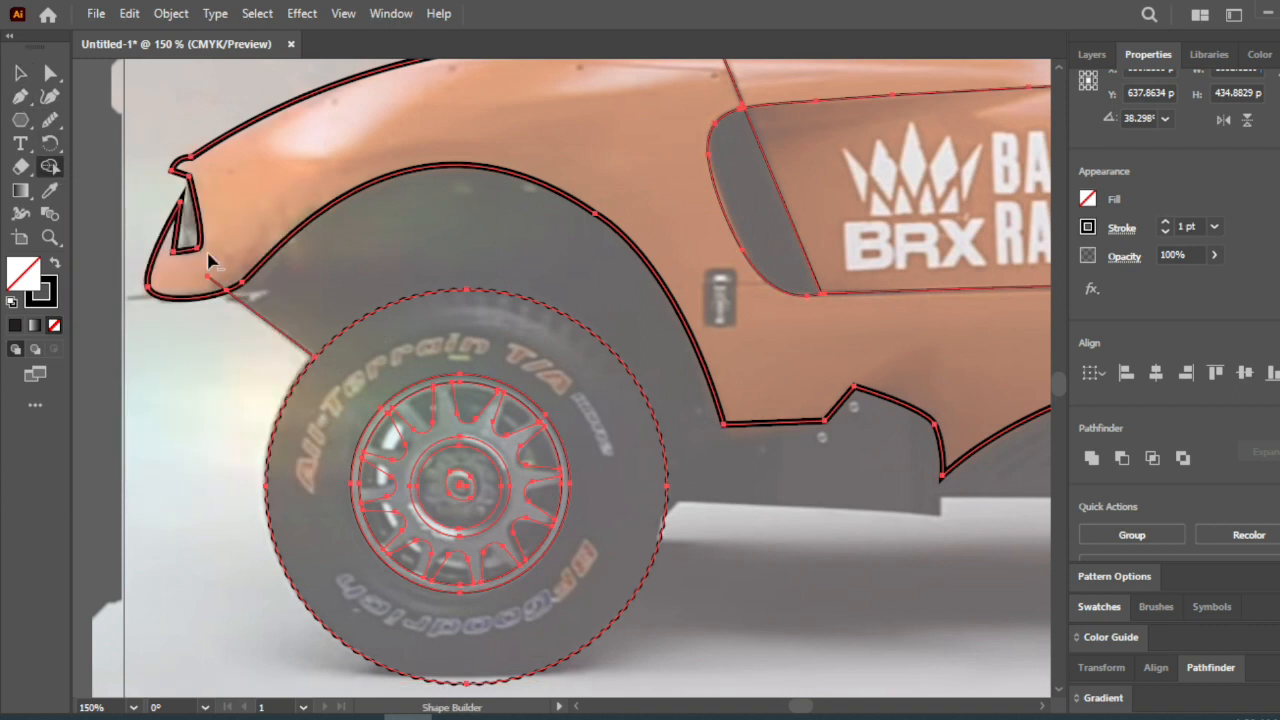
- Trace the lower edge of the dark side panel from the front tyre back to below the body's pointed corner
click(653, 526)
click(681, 500)
click(941, 518)
scroll(943, 500, down, 2)
scroll(970, 510, right, 3)
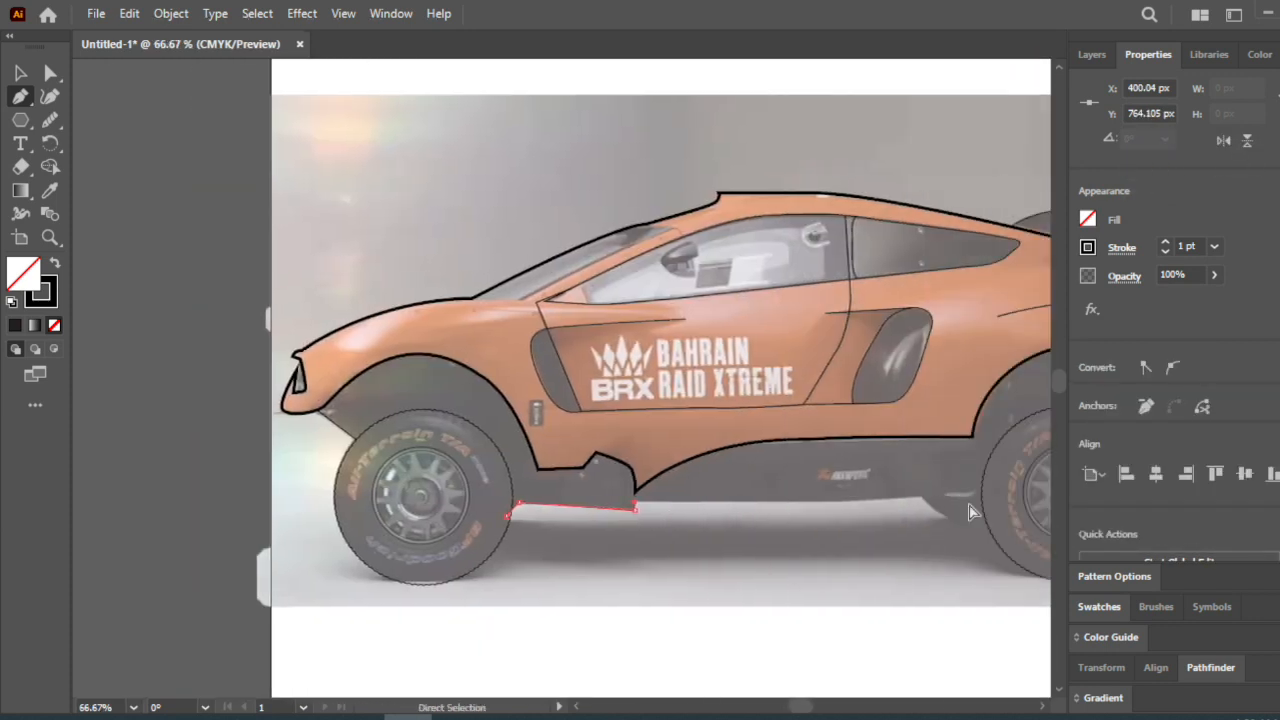
- Trace the sill's lower edge and the curved dark piece in front of the rear tyre, and end the path
scroll(918, 500, up, 2)
drag(916, 495, 959, 471)
scroll(1033, 592, down, 1)
drag(967, 536, 1017, 482)
click(20, 74)
click(963, 613)
- Trace the lower edge of the dark wheel-arch lining from inside the rear tyre back towards the mud flap
click(20, 97)
scroll(668, 477, right, 5)
scroll(668, 477, up, 2)
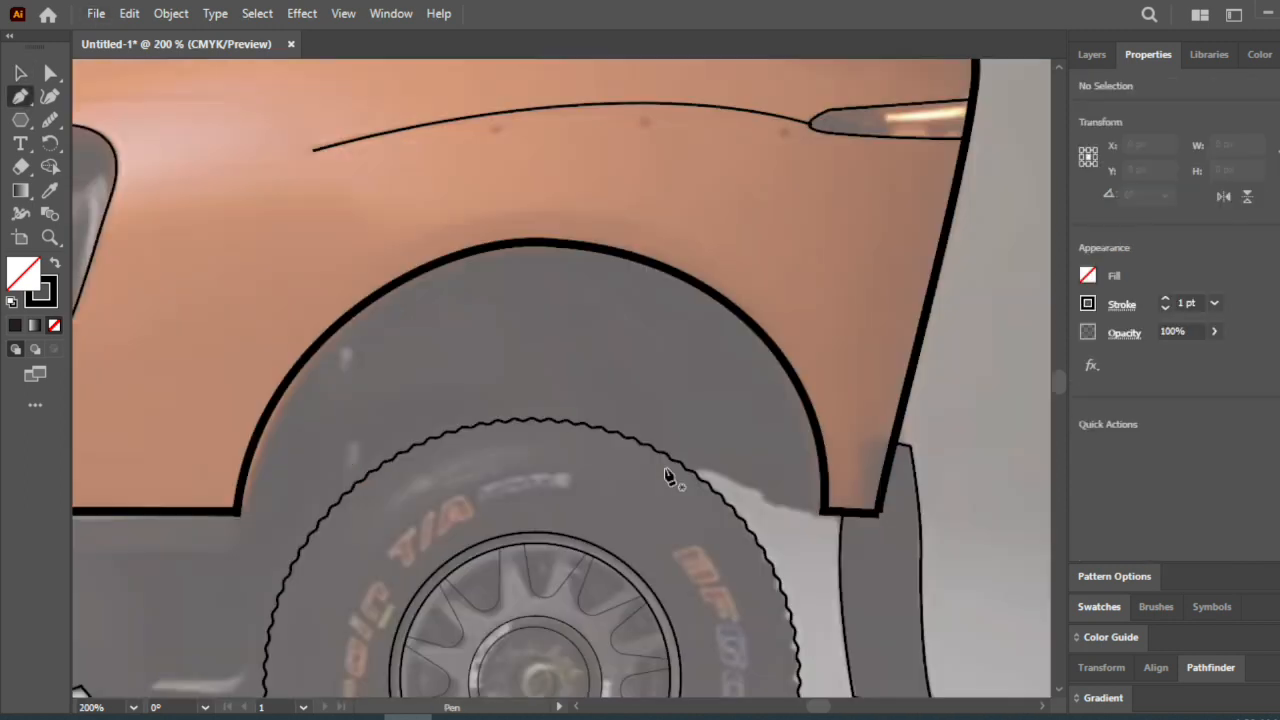
drag(670, 477, 772, 500)
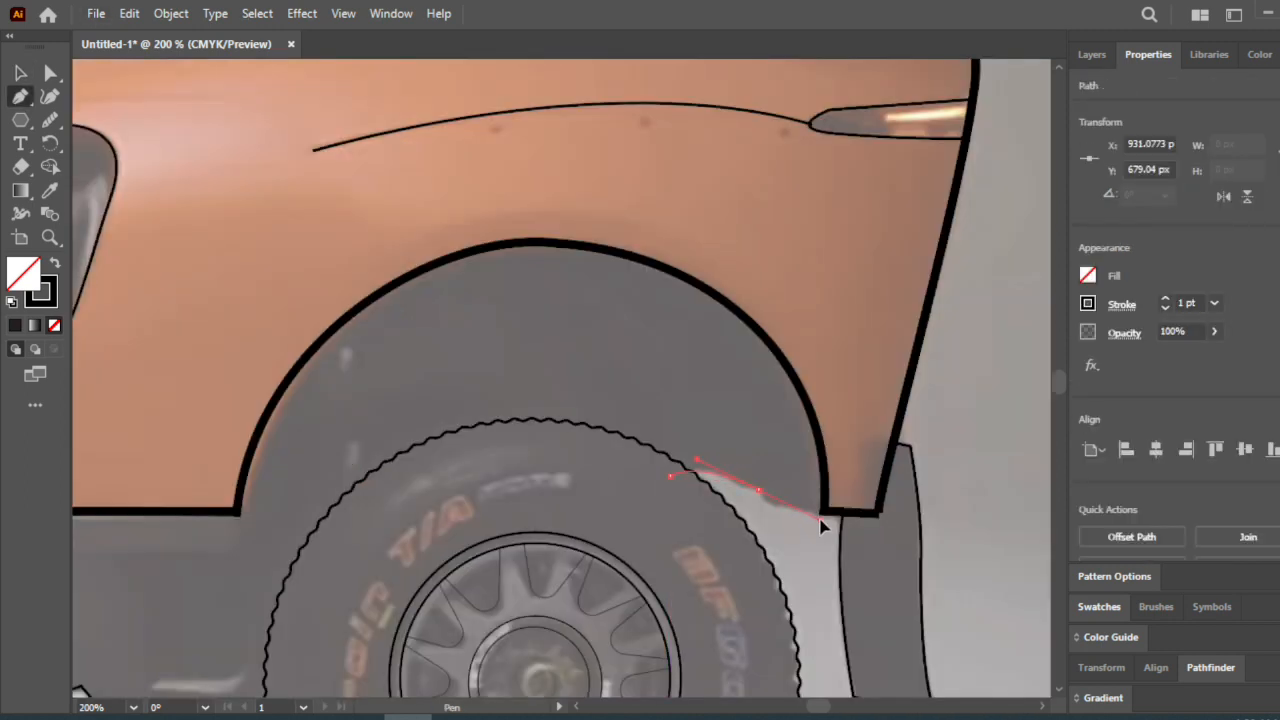
click(21, 73)
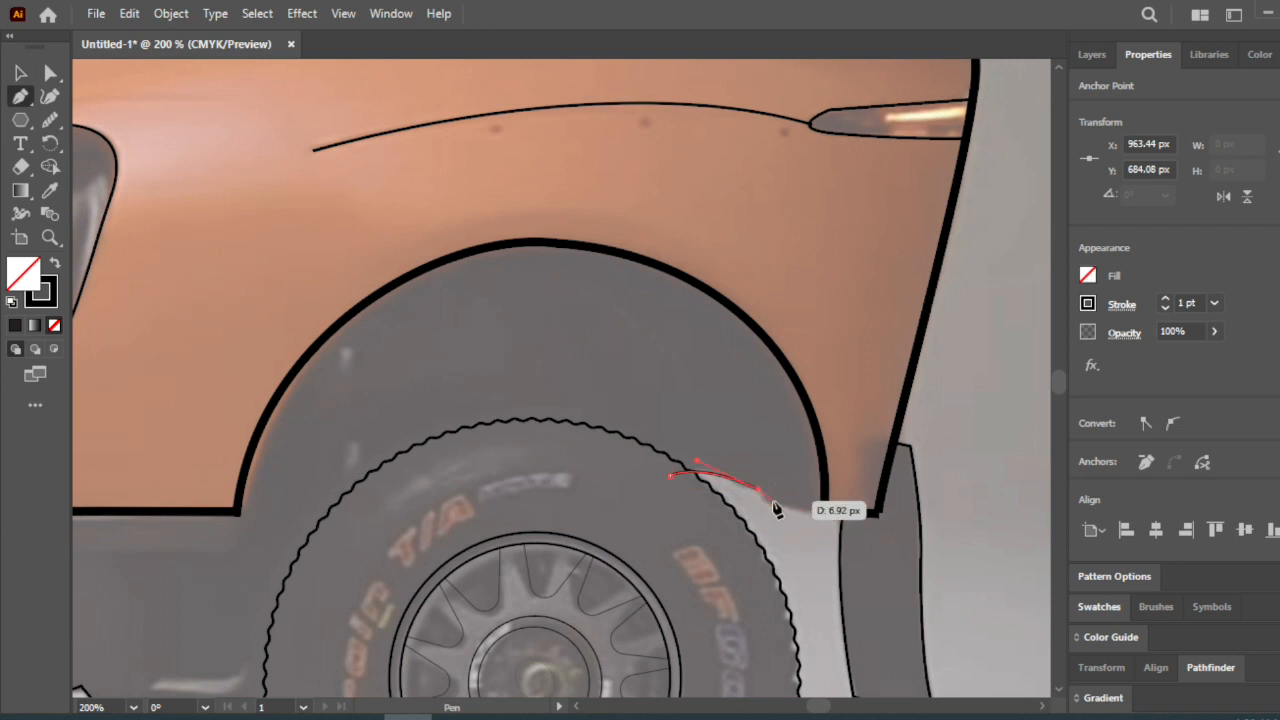
drag(797, 518, 943, 534)
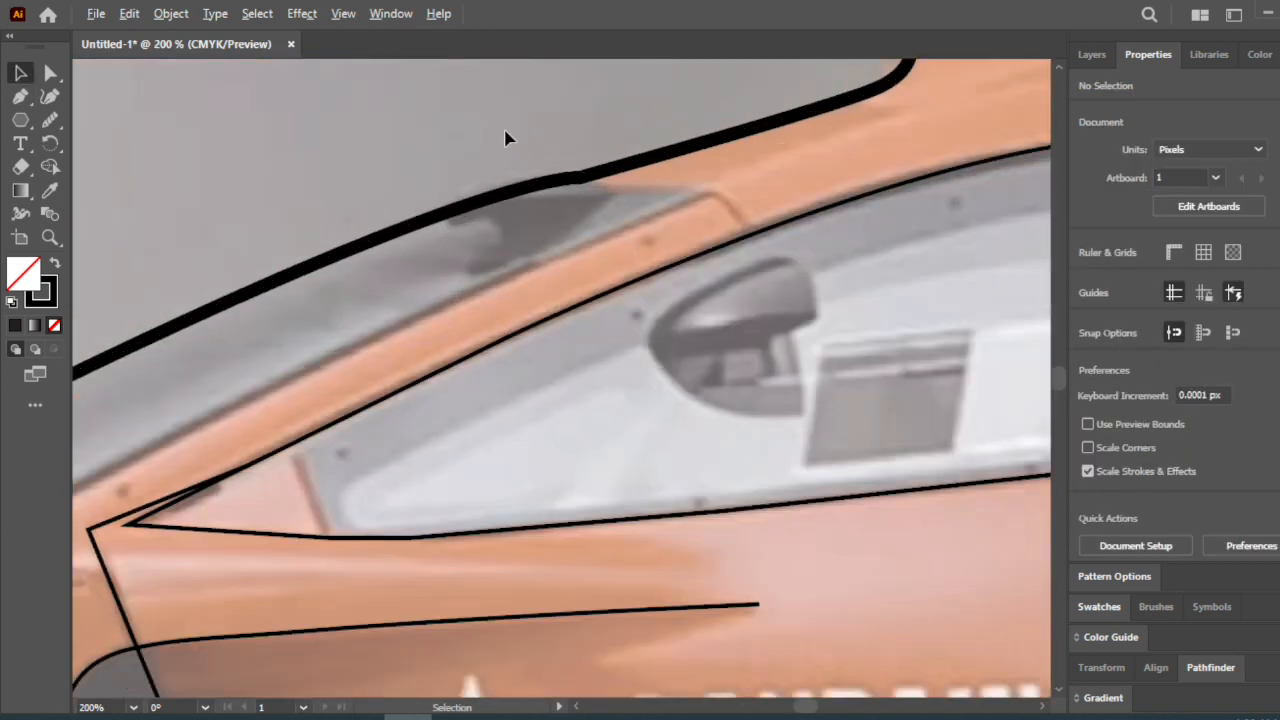
- Trace the dark hook-shaped piece at the upper end of the windscreen as a closed path, starting just outside the body outline
scroll(548, 170, up, 2)
click(21, 97)
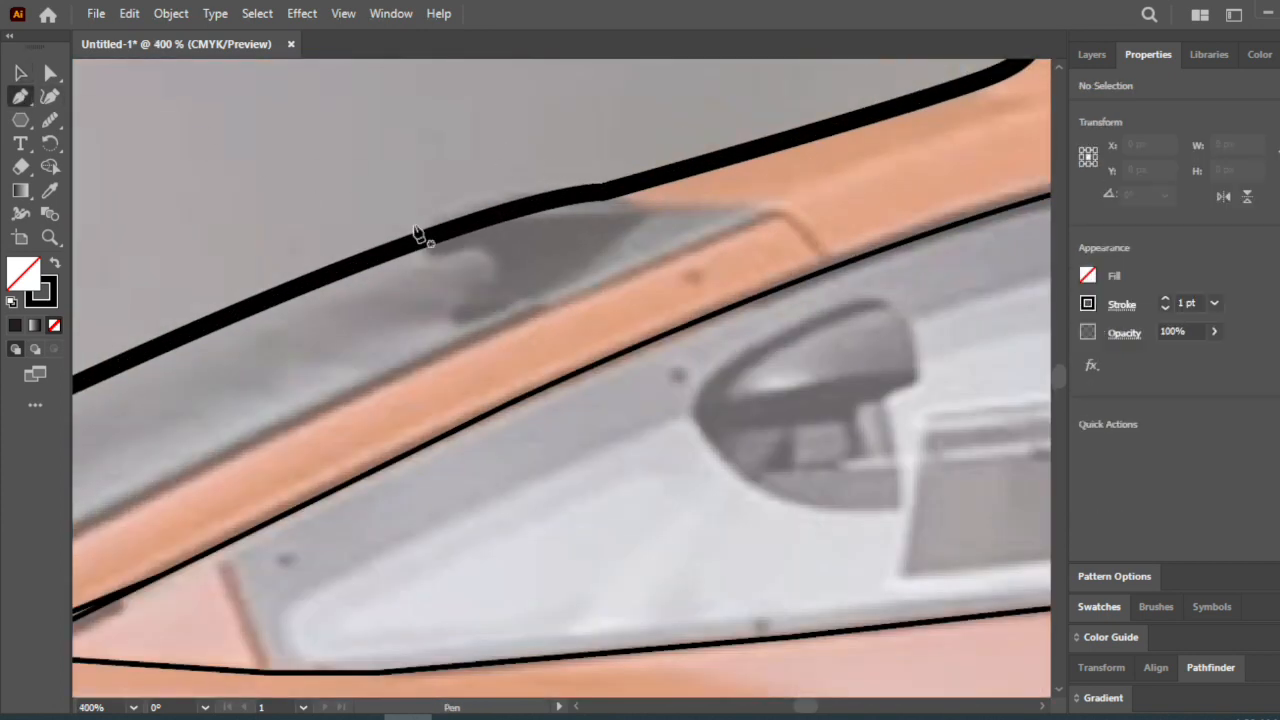
mouse_move(414, 223)
mouse_down()
mouse_move(430, 253)
mouse_move(473, 252)
mouse_up()
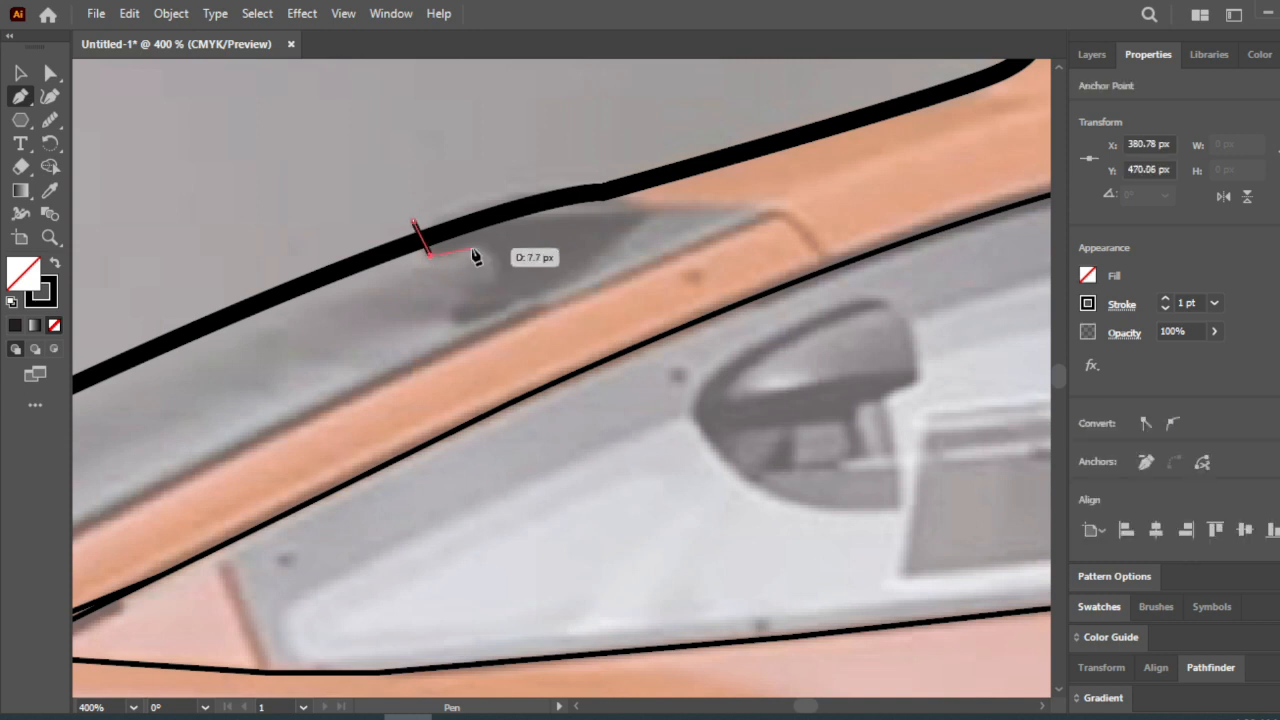
click(472, 250)
drag(451, 308, 463, 329)
drag(546, 293, 562, 287)
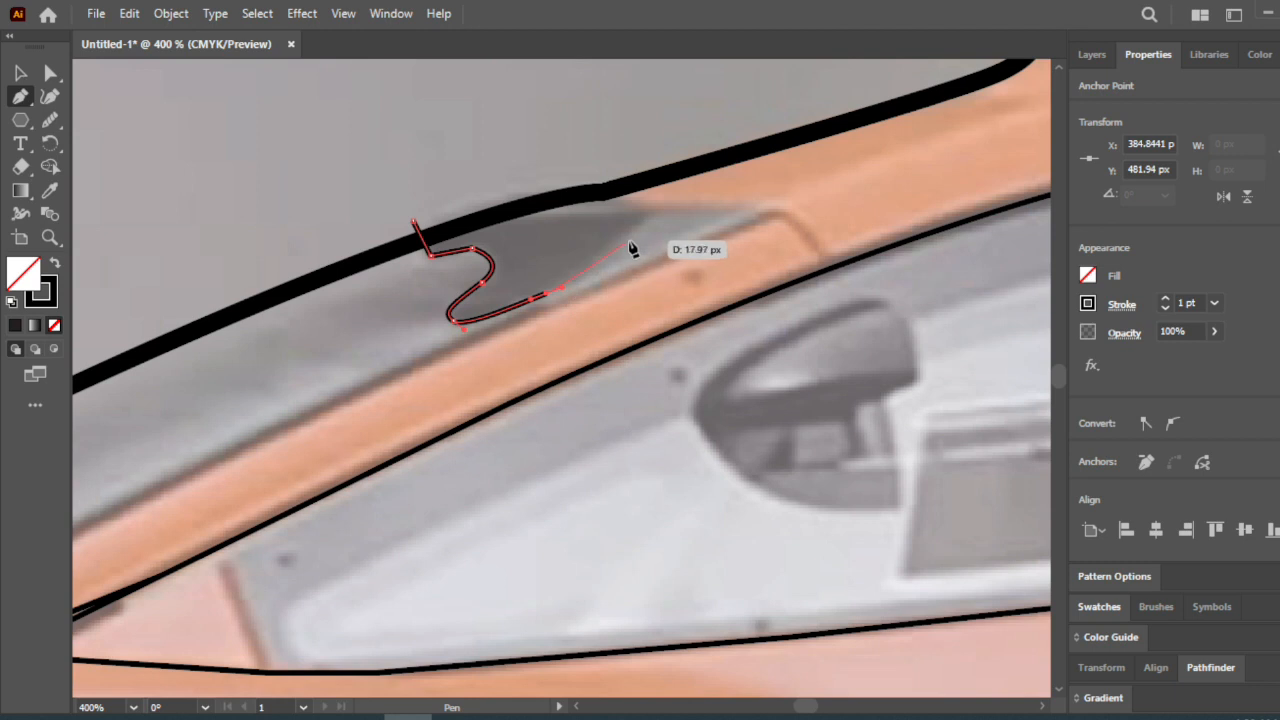
click(663, 203)
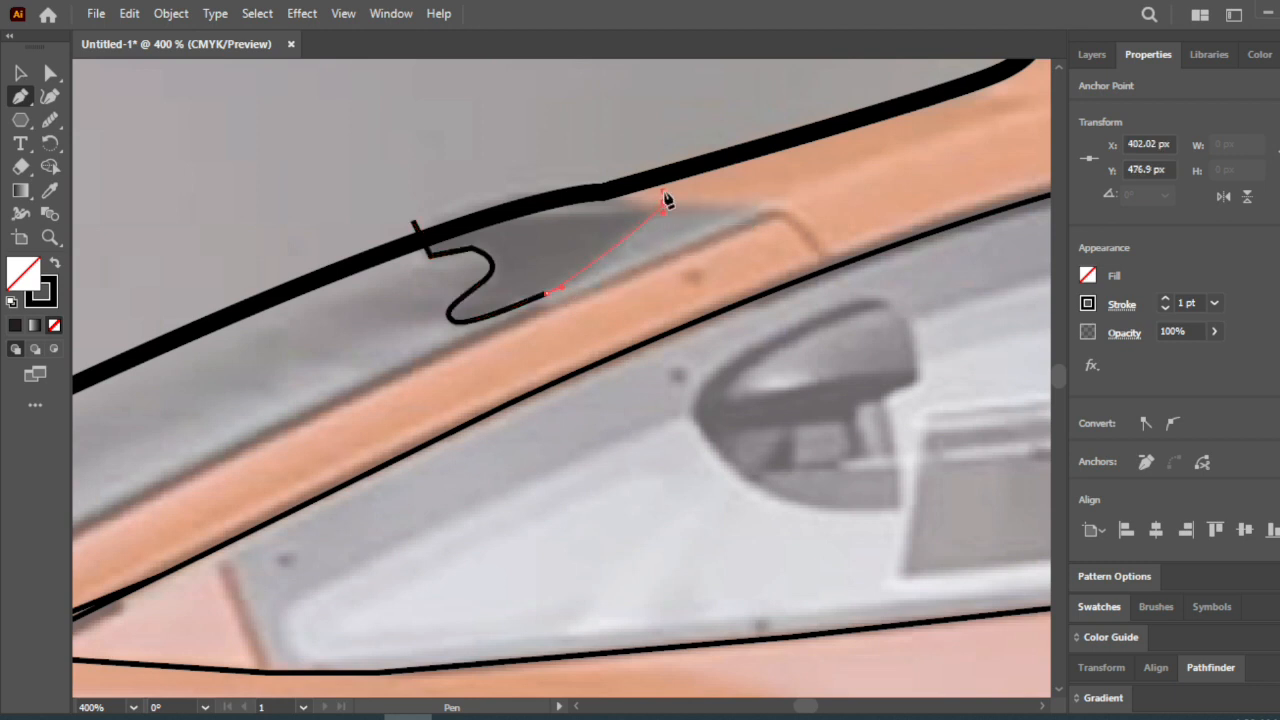
drag(663, 192, 663, 192)
click(22, 76)
click(20, 100)
click(663, 203)
drag(416, 224, 309, 306)
- Select the dark windscreen piece with the body outline, and remove the outline segment crossing it using Shape Builder
key(v)
drag(240, 131, 660, 280)
click(54, 167)
drag(505, 220, 421, 195)
key(ctrl+shift+a)
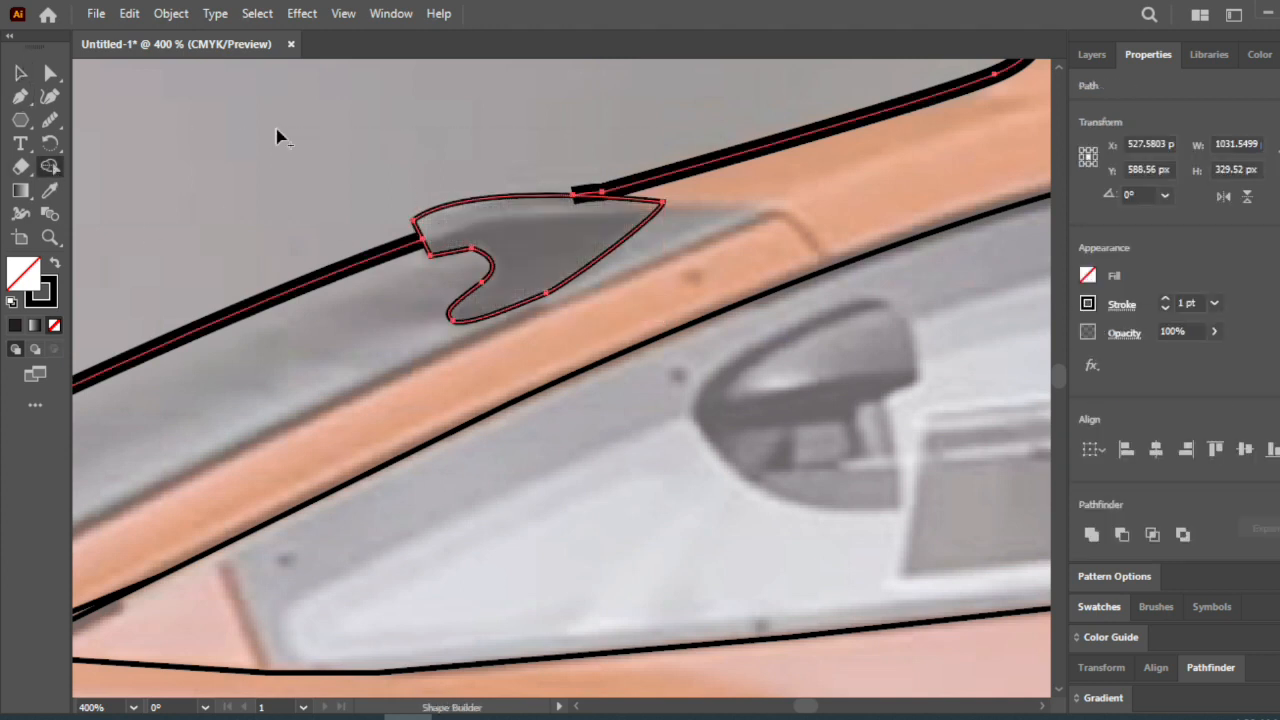
- Trace the windscreen's lower edge from the bonnet line up along the pillar, and add the short curved seam at the pillar's top
key(p)
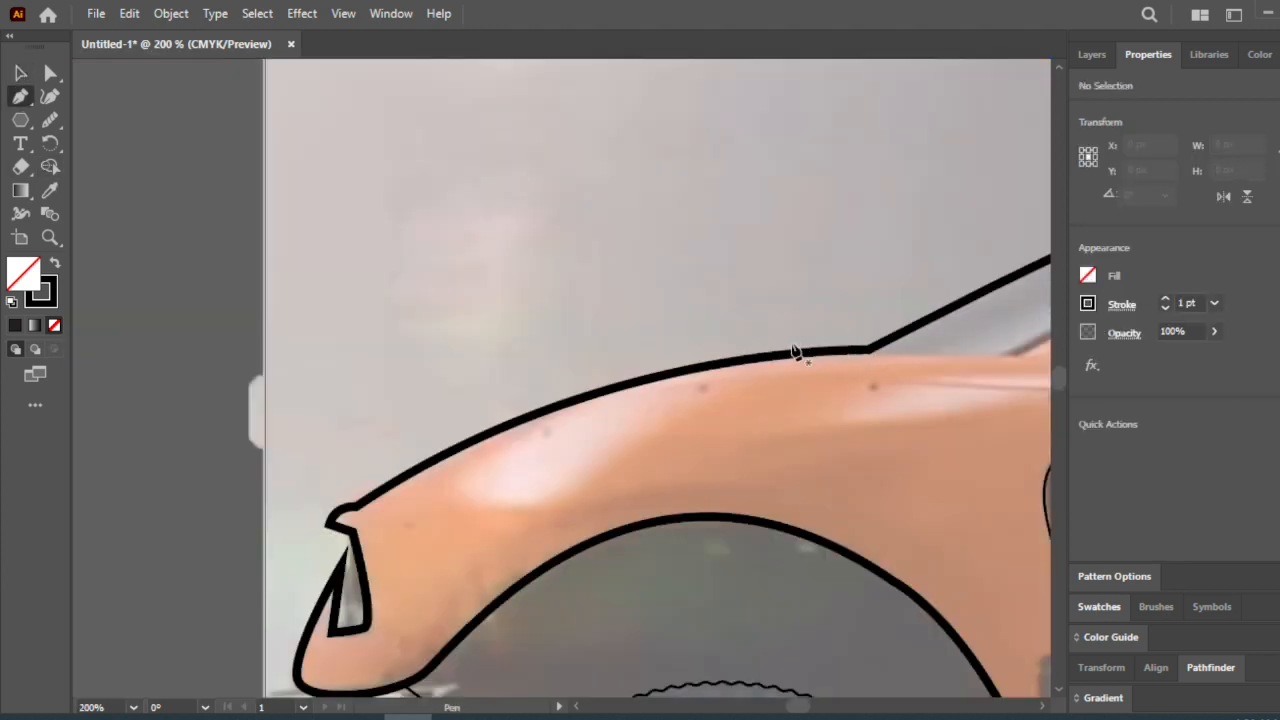
click(790, 345)
mouse_move(1018, 357)
mouse_down()
mouse_move(1045, 350)
mouse_move(1034, 348)
mouse_up()
scroll(934, 375, down, 2)
click(910, 365)
scroll(951, 340, up, 2)
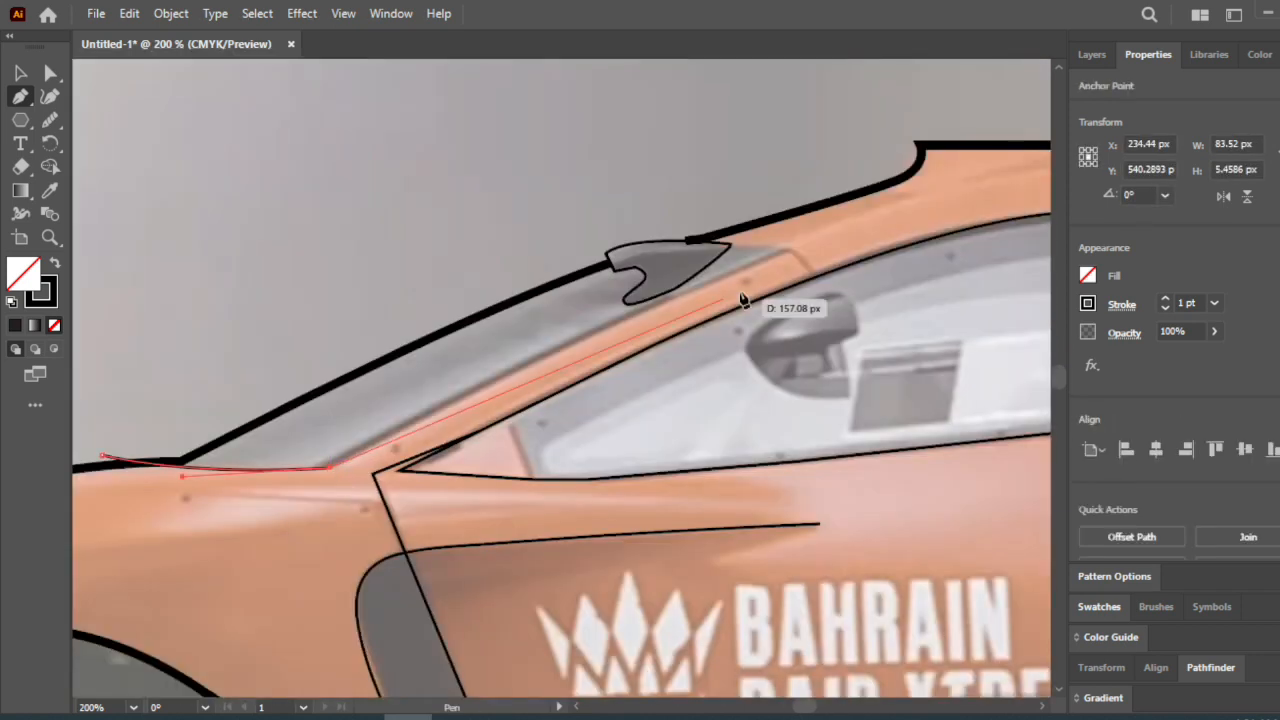
mouse_move(808, 249)
mouse_down()
mouse_move(800, 259)
mouse_move(813, 259)
mouse_up()
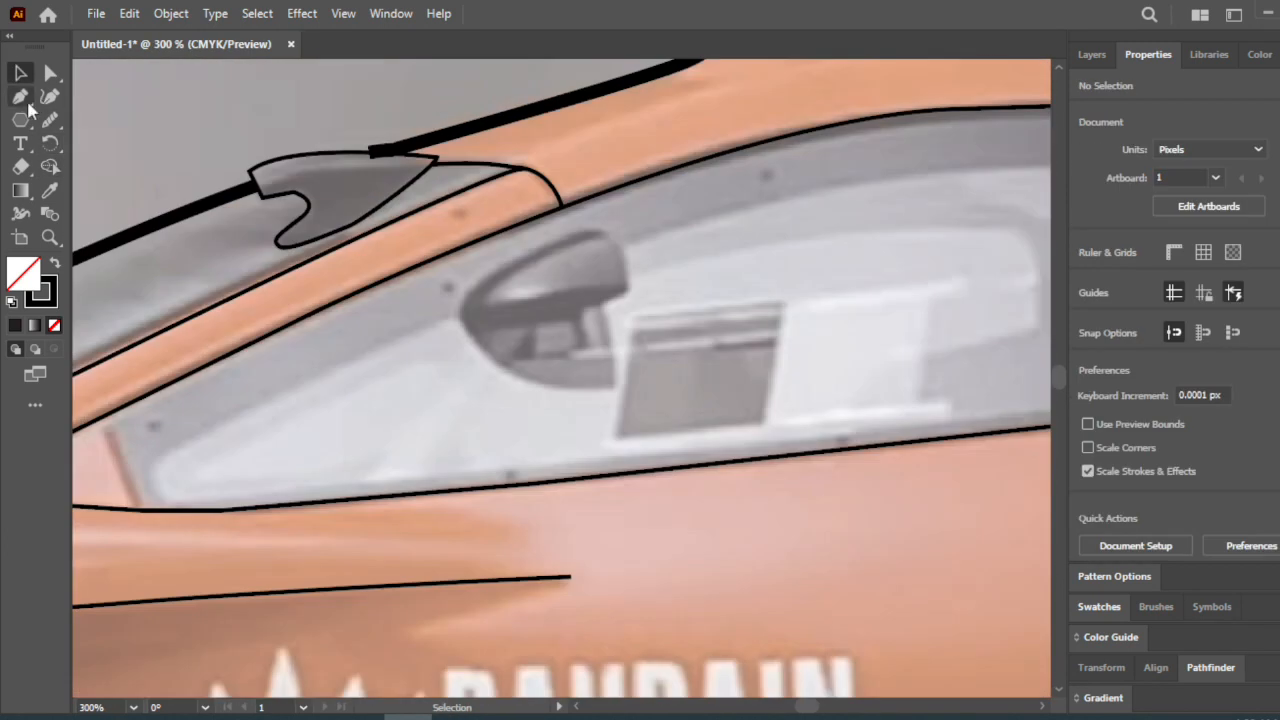
- Trace the outer contour of the door mirror, including the notch in its rear edge
key(p)
click(622, 247)
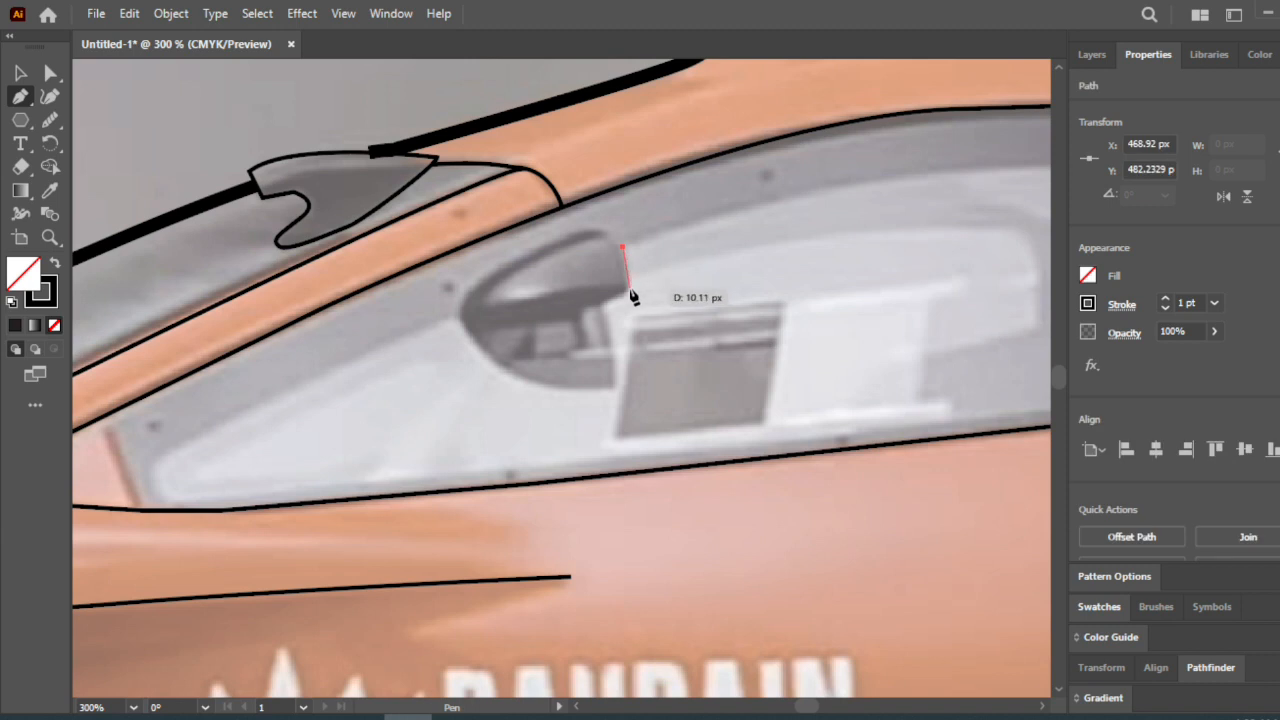
click(629, 290)
click(603, 307)
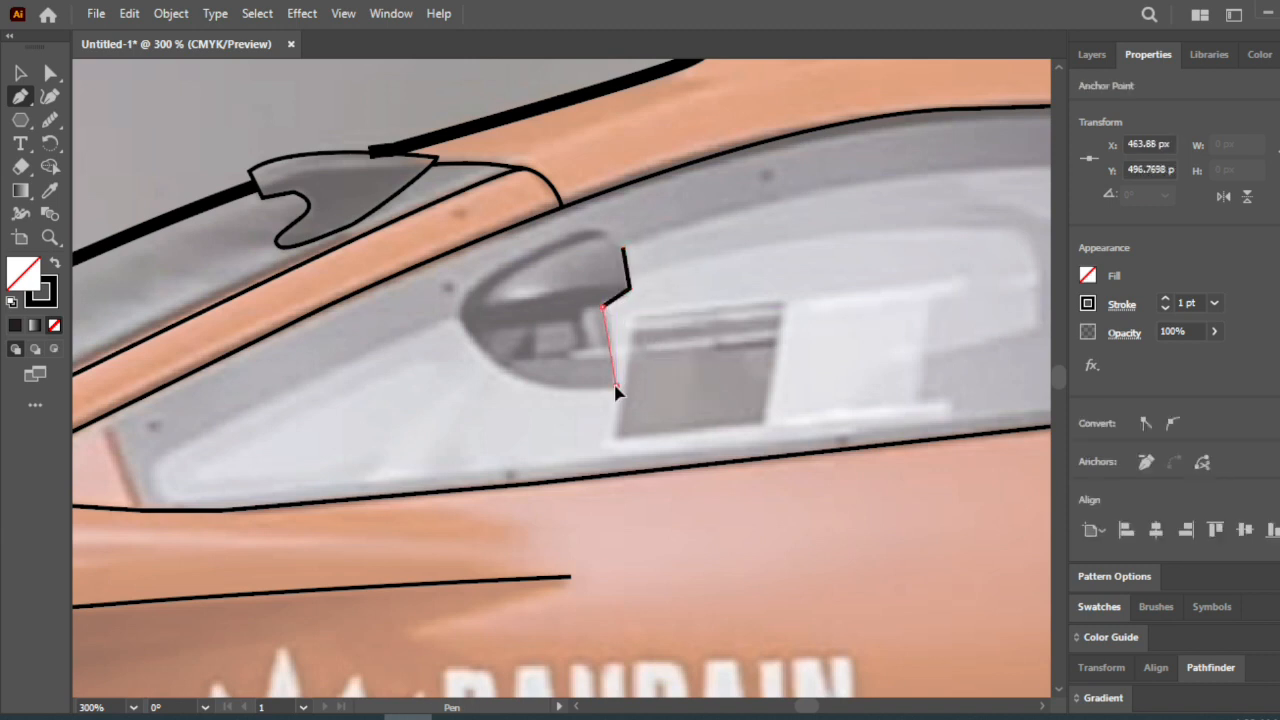
drag(477, 346, 457, 305)
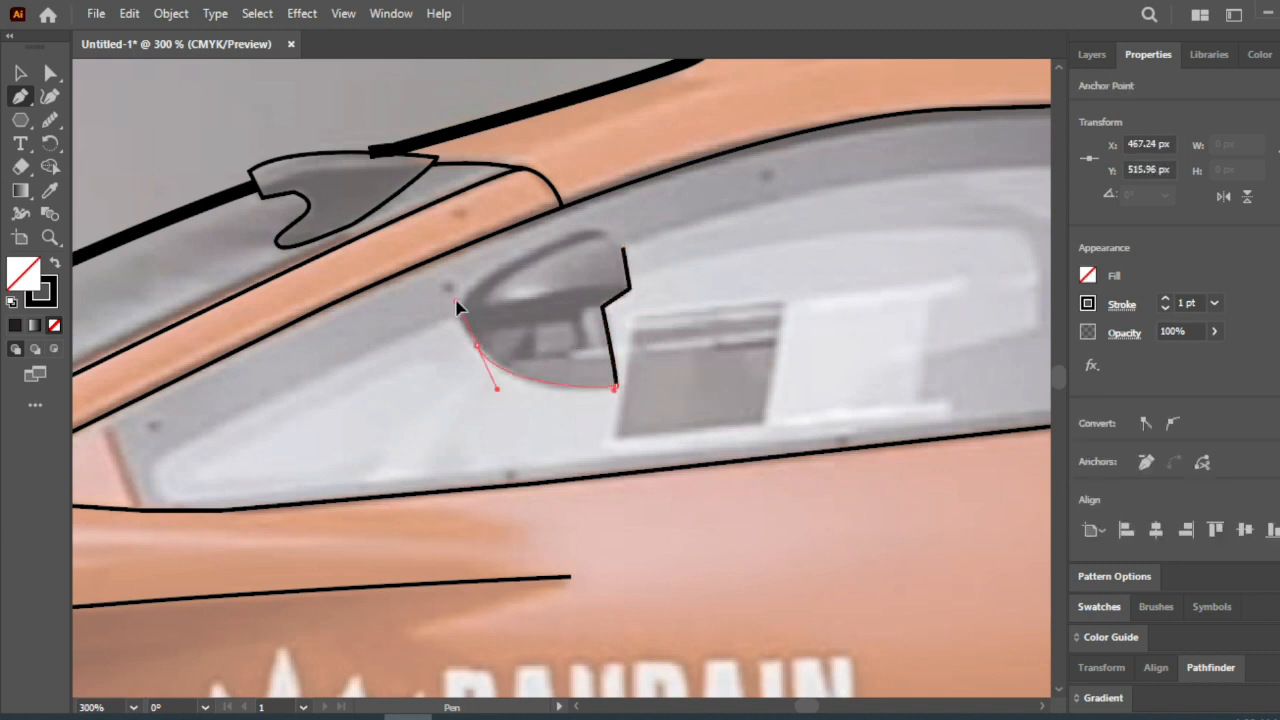
drag(563, 245, 497, 320)
- Trace the mirror's upper housing section up past the outer contour, and end the path
drag(622, 224, 713, 228)
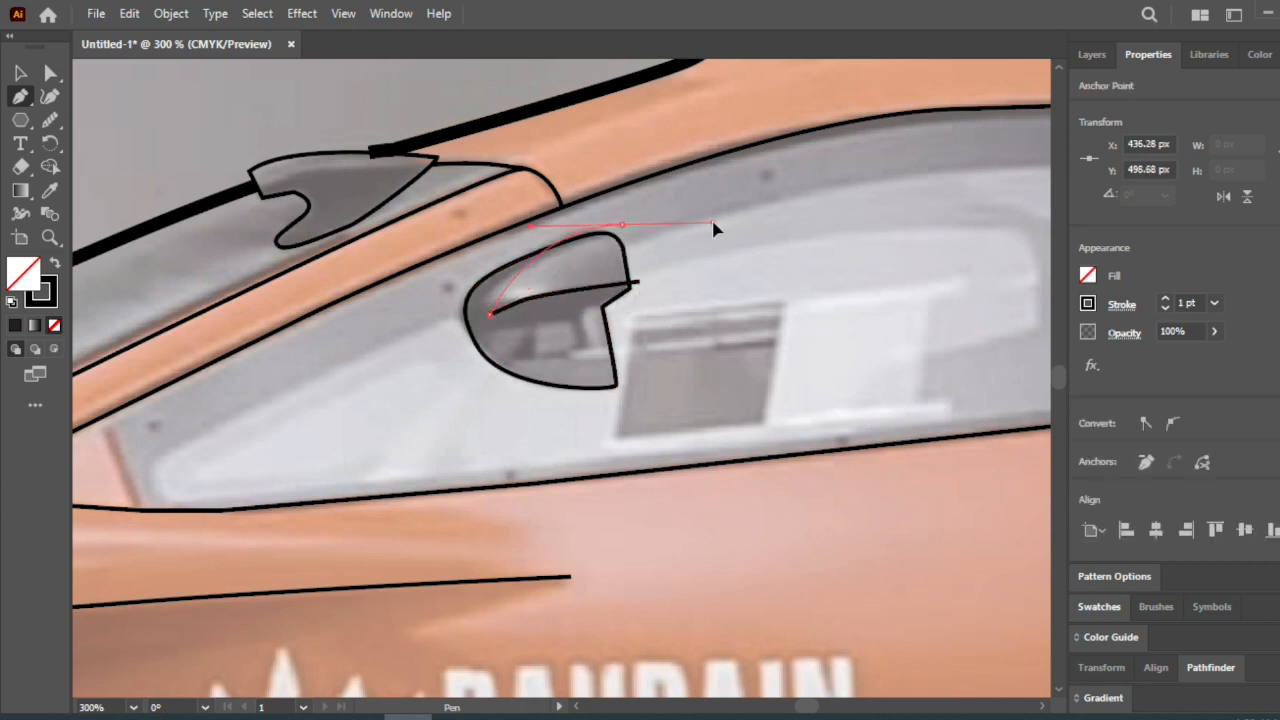
drag(781, 180, 773, 176)
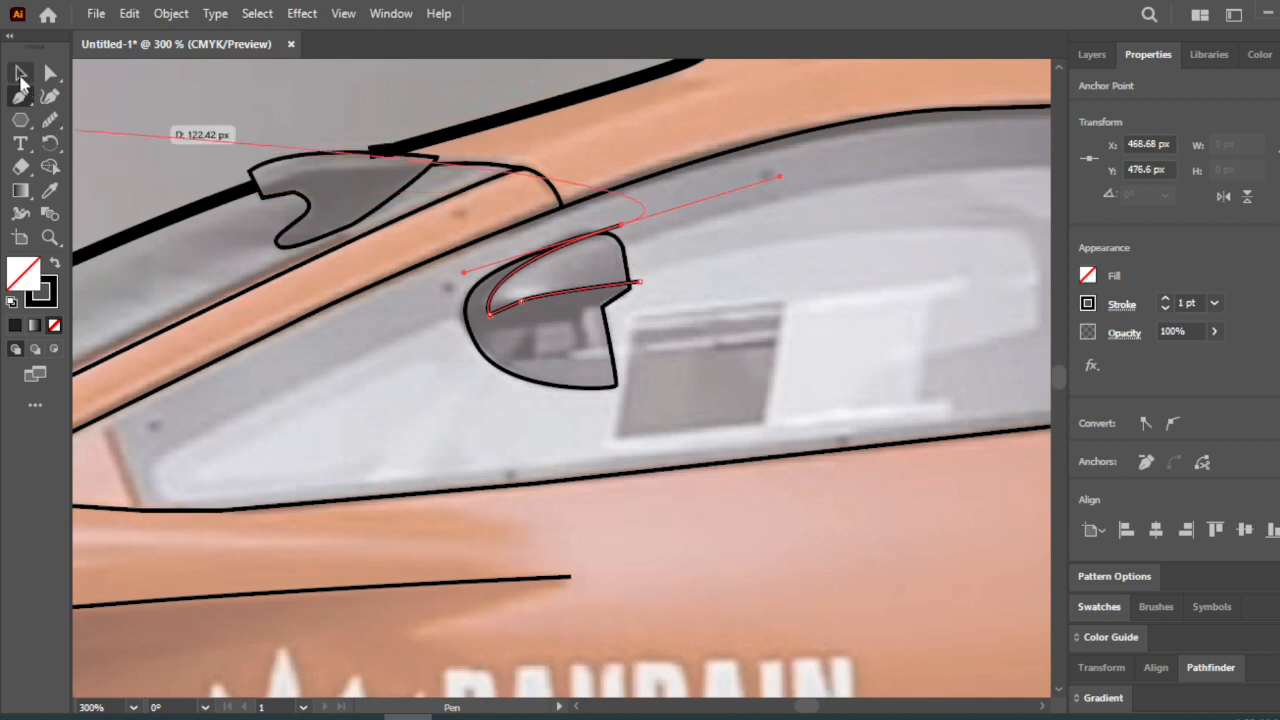
click(20, 75)
click(565, 356)
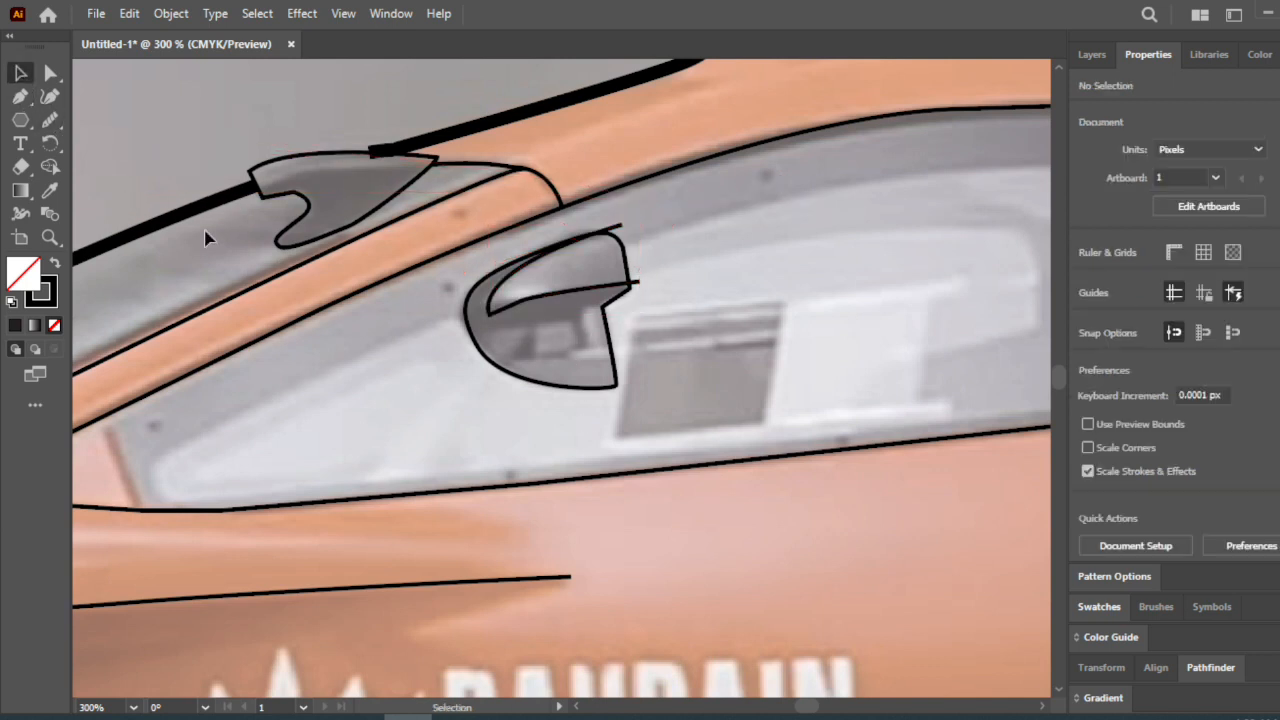
- Trace the stepped edge of the dark reflection inside the mirror's lower half, extending both ends past the mirror's front contour
click(578, 315)
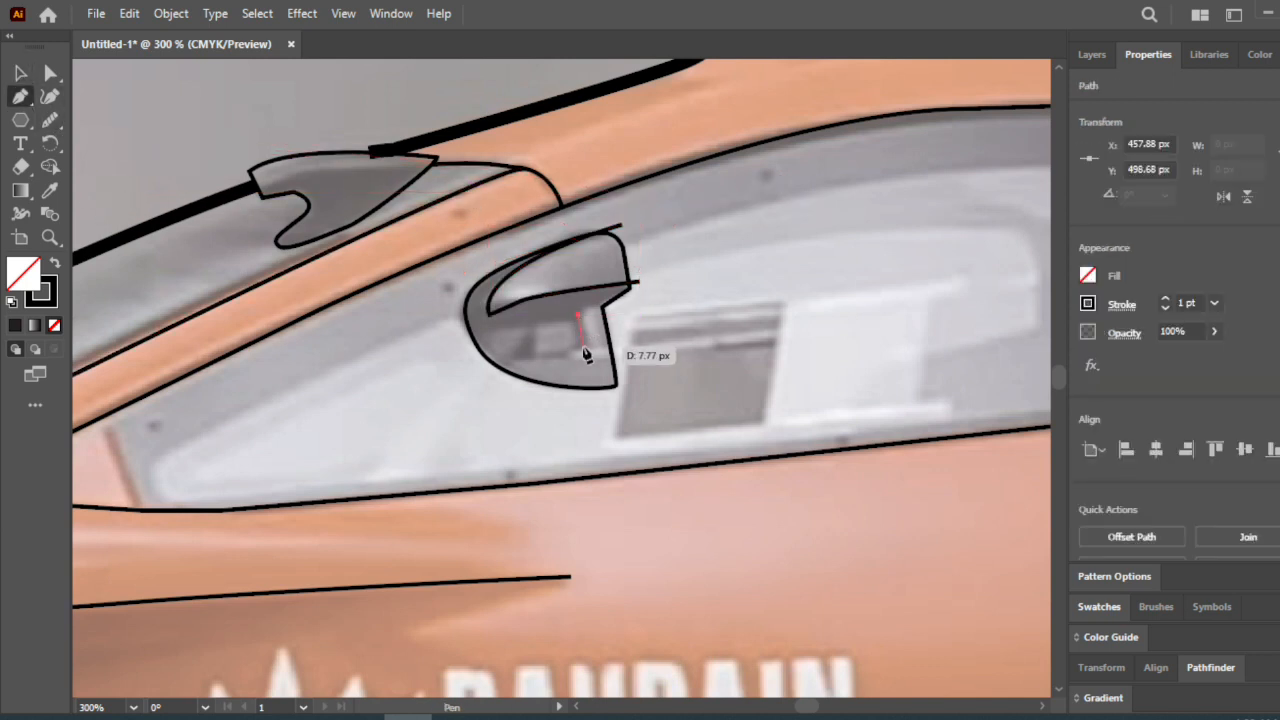
click(583, 347)
click(570, 347)
click(526, 358)
drag(482, 388, 482, 389)
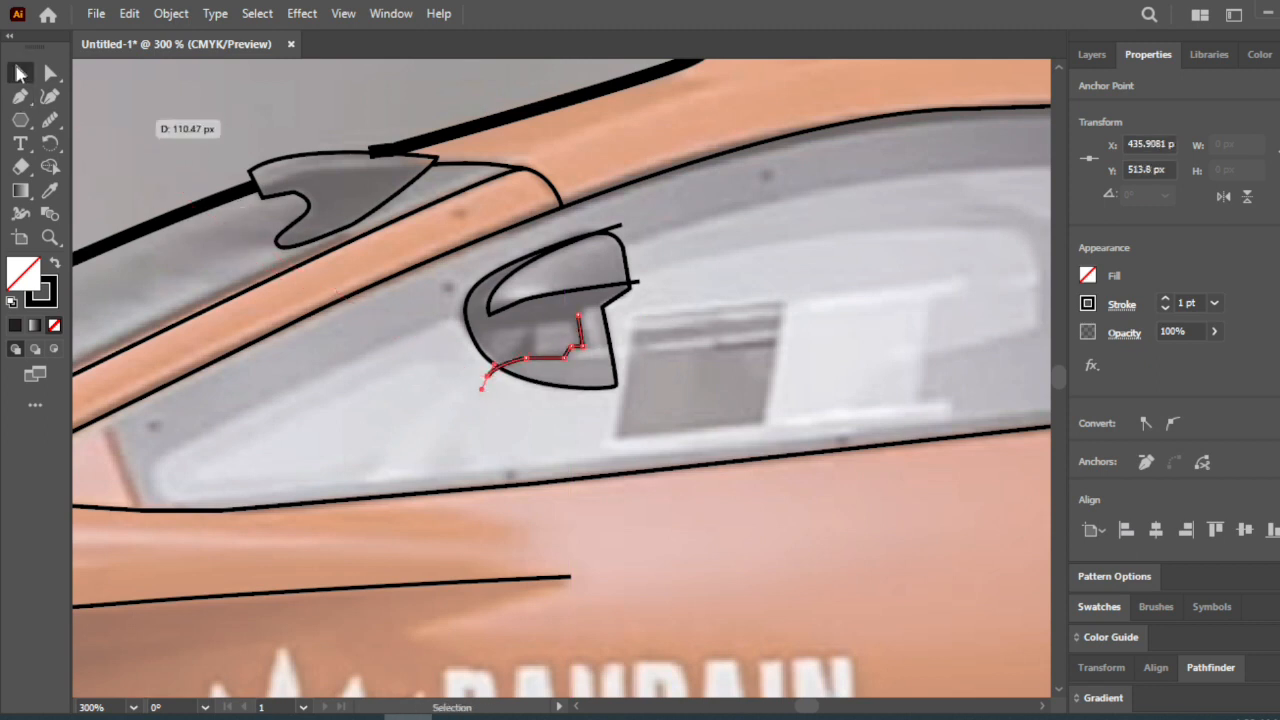
click(578, 316)
key(ctrl+z)
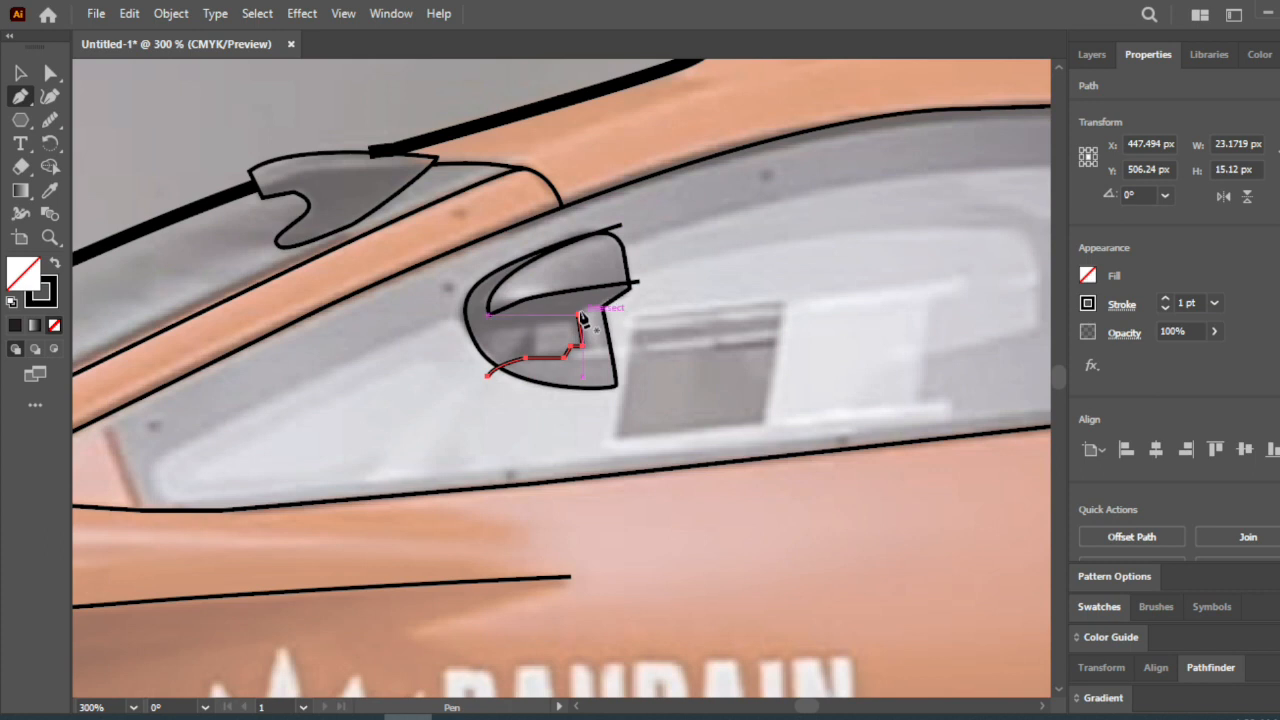
click(578, 316)
drag(448, 352, 420, 397)
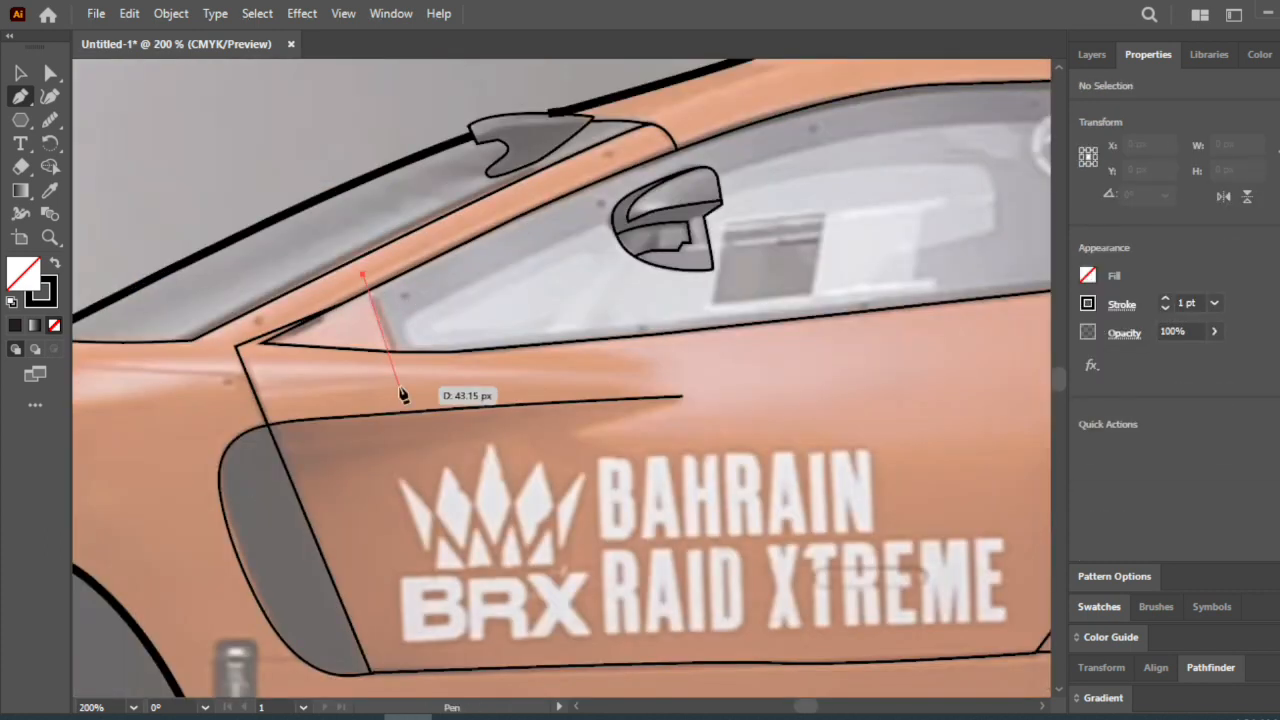
- Trace the slanted divider line at the front corner of the side window, and hide the photo layer to check the line art
click(403, 395)
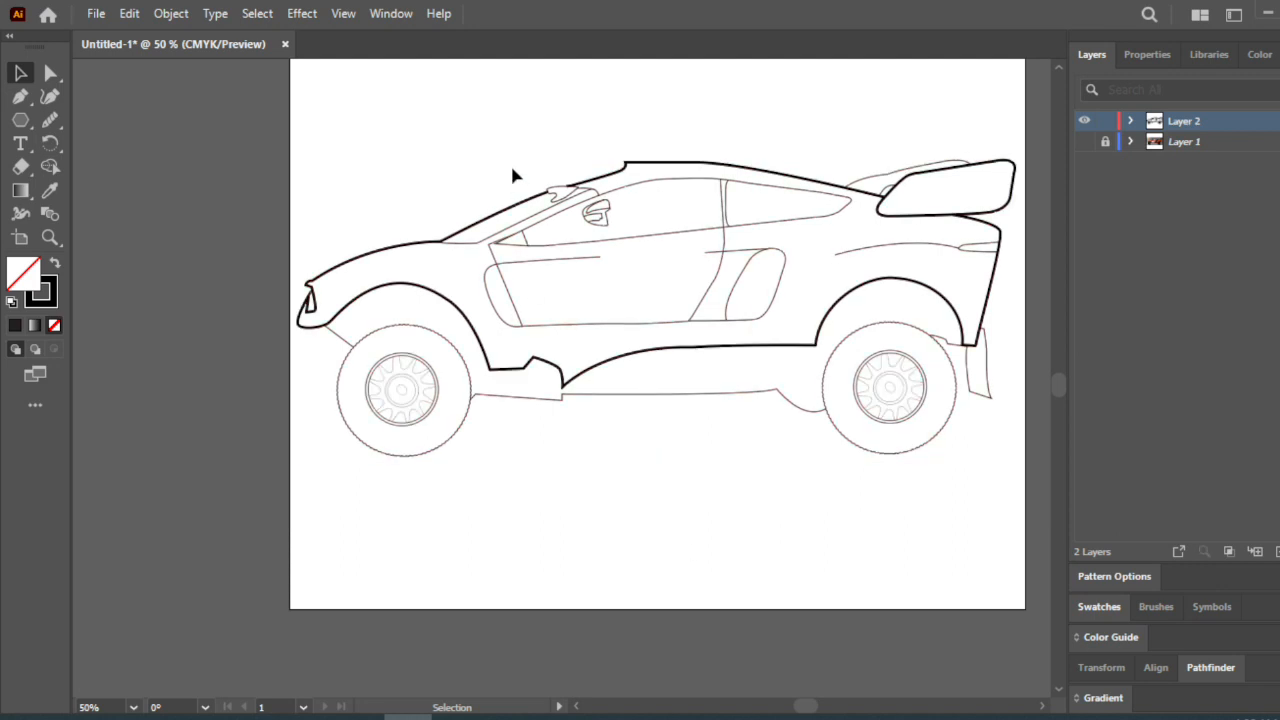
drag(549, 190, 572, 203)
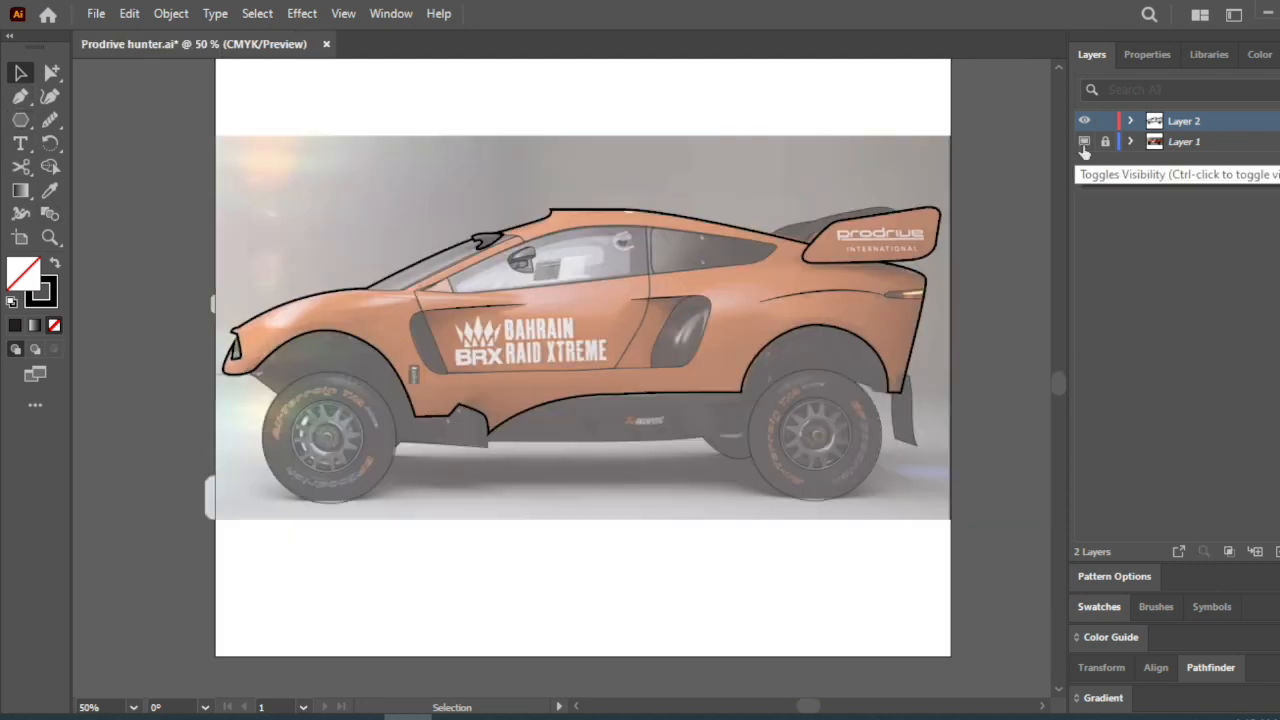